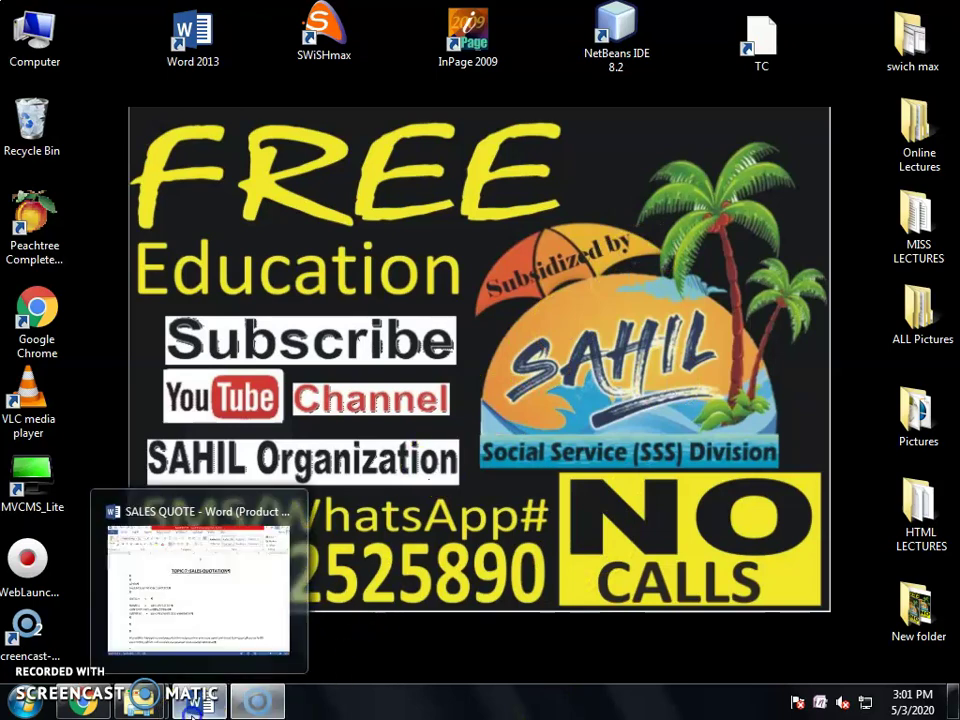
- Bring the SALES QUOTE document forward and hide its formatting marks while reviewing it
left_click(160, 530)
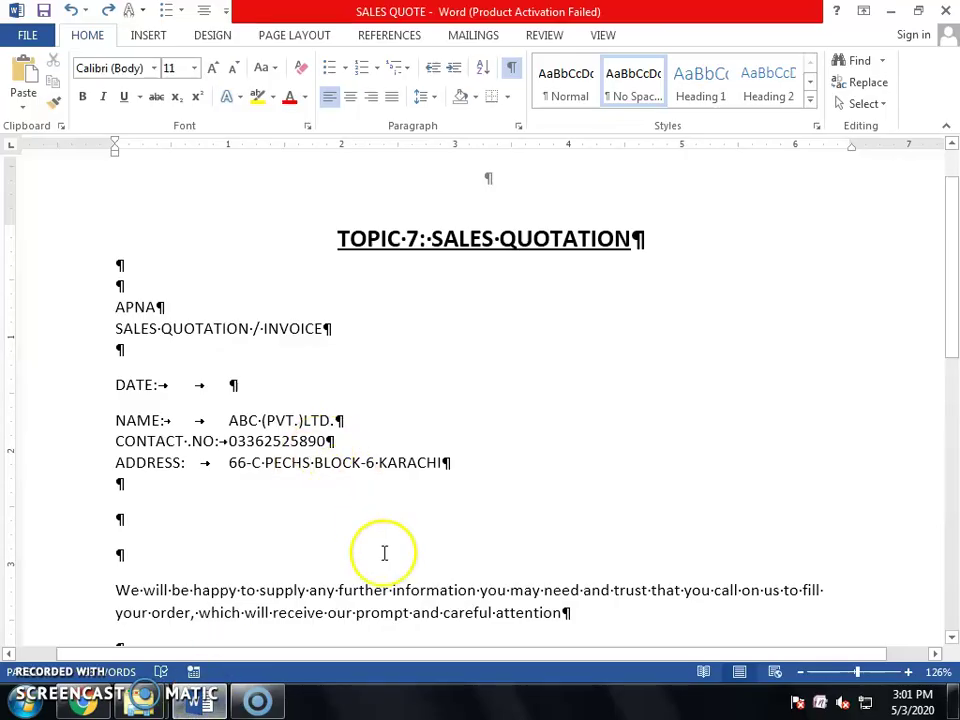
scroll(384, 553, "down", 2)
scroll(384, 553, "up", 2)
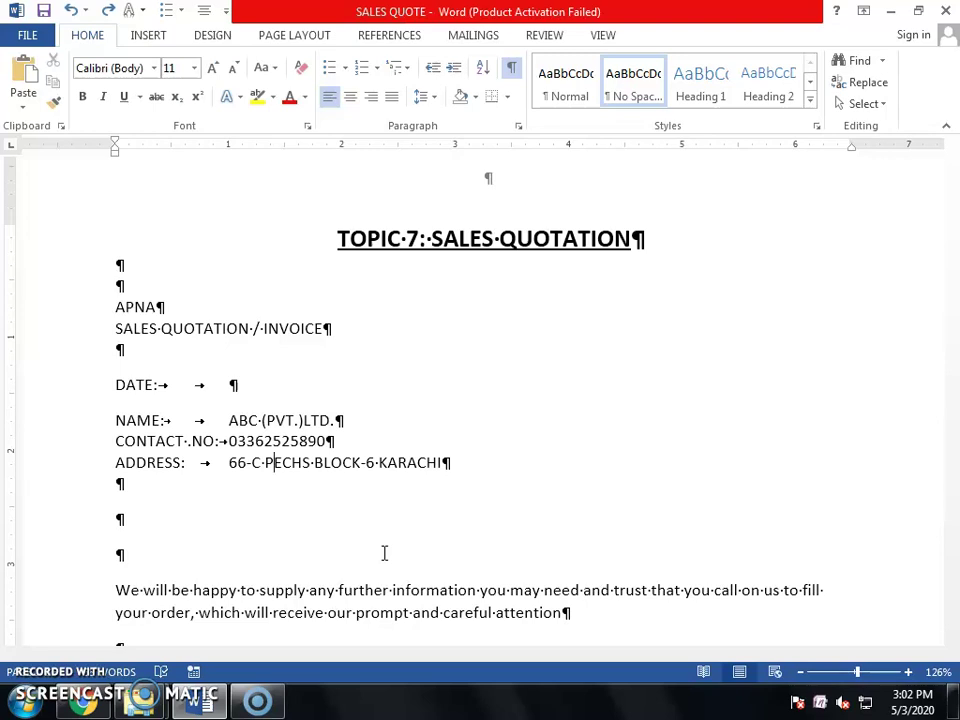
left_click(512, 68)
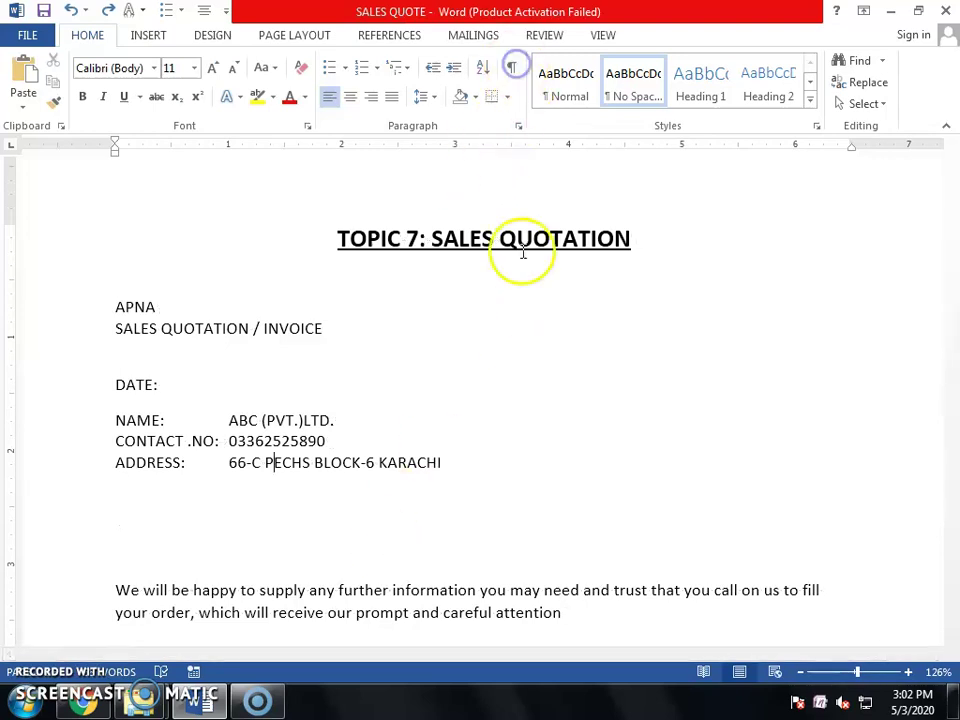
scroll(490, 398, "down", 1)
scroll(491, 399, "down", 1)
scroll(491, 399, "down", 1)
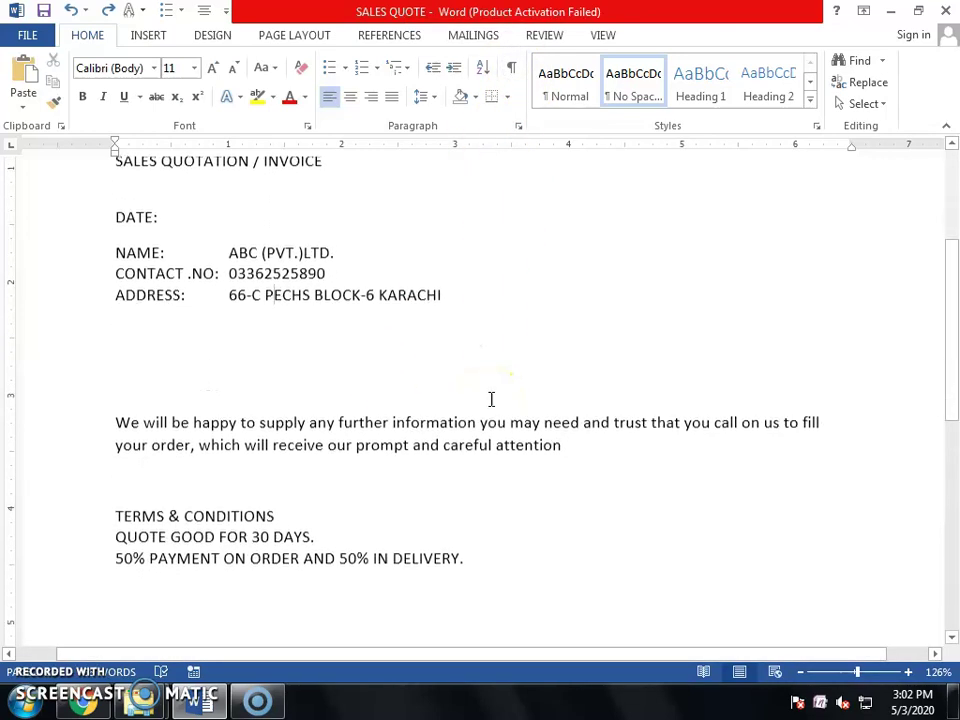
scroll(491, 399, "up", 1)
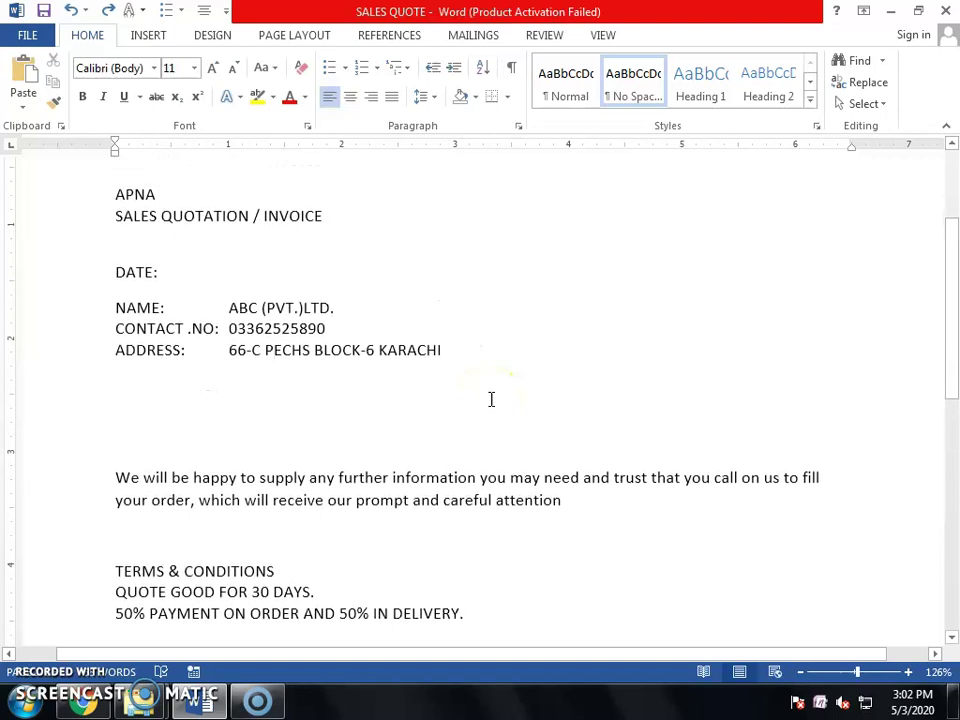
scroll(491, 399, "up", 1)
scroll(491, 399, "up", 1)
scroll(491, 399, "up", 1)
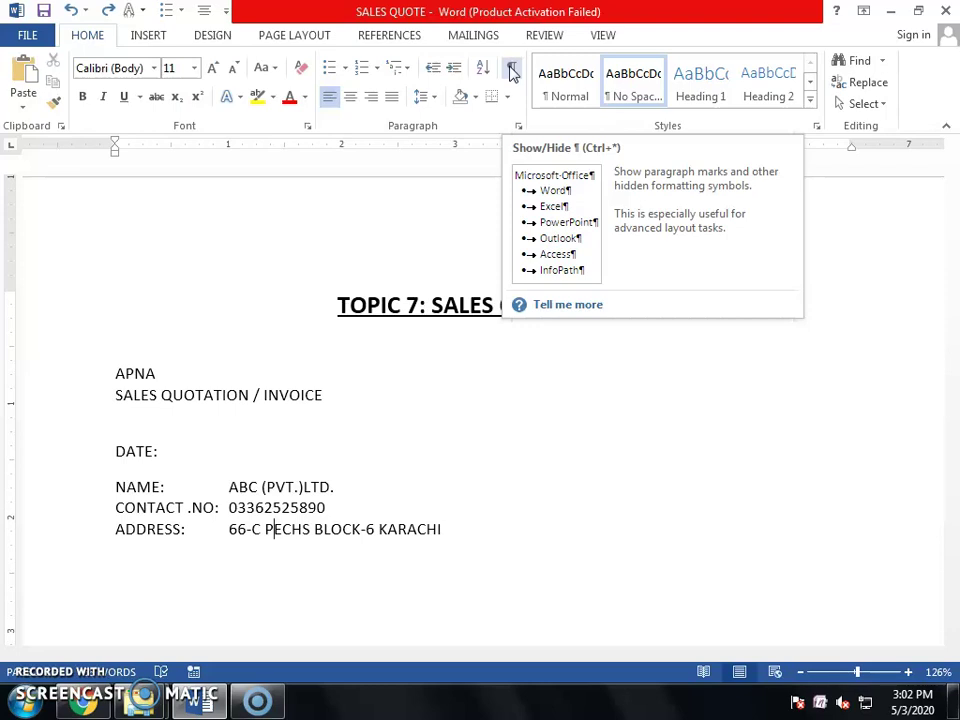
- Turn paragraph marks and formatting symbols back on with Show/Hide ¶
left_click(511, 70)
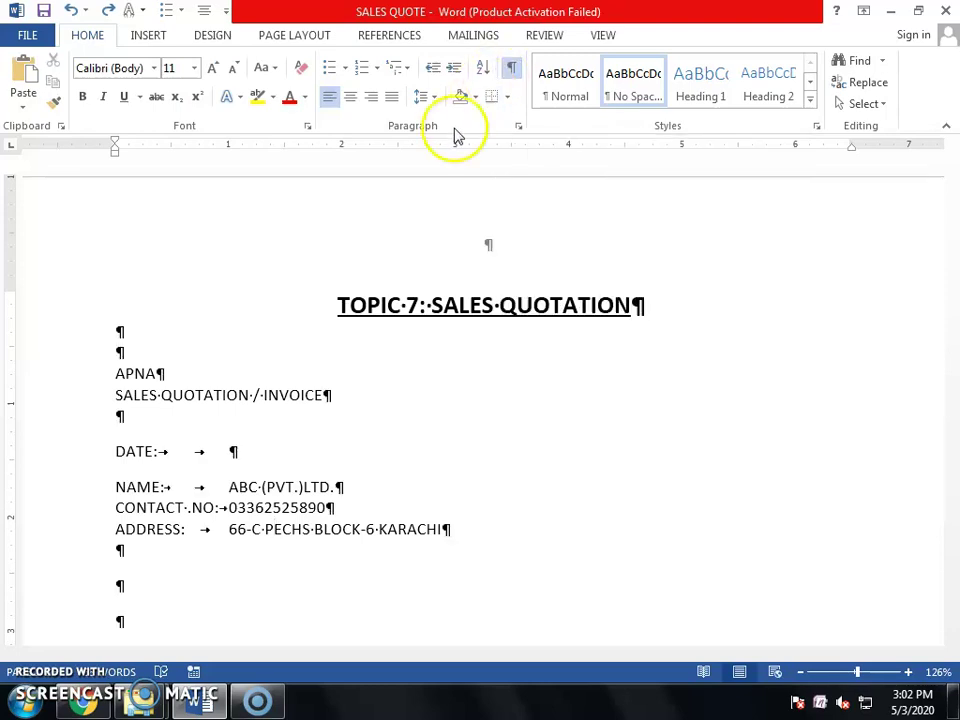
scroll(312, 355, "down", 1)
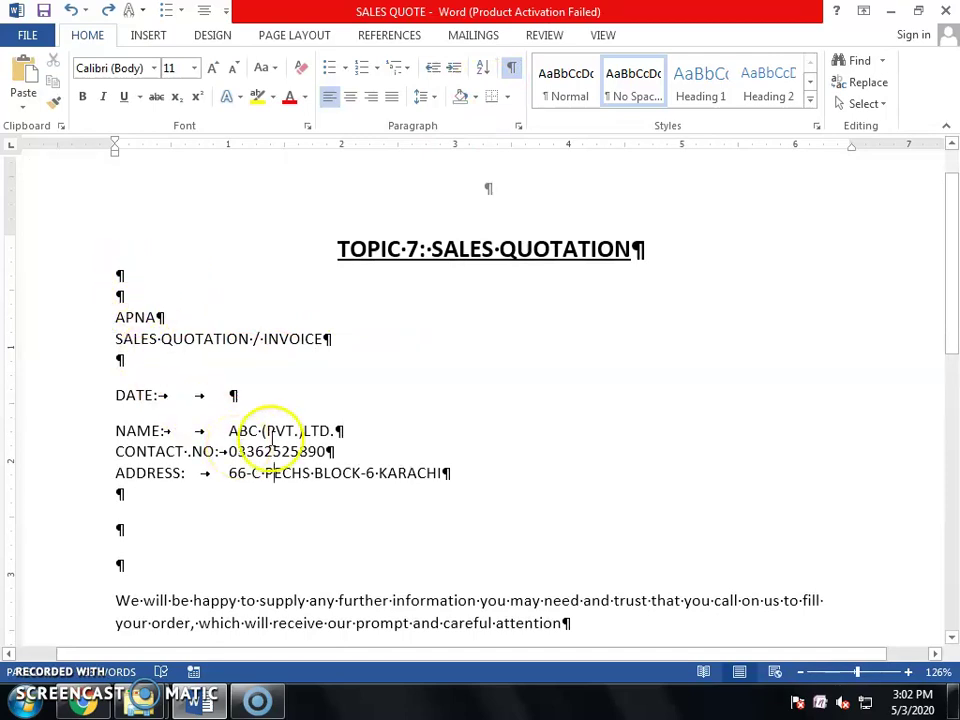
scroll(334, 463, "down", 1)
scroll(334, 463, "down", 2)
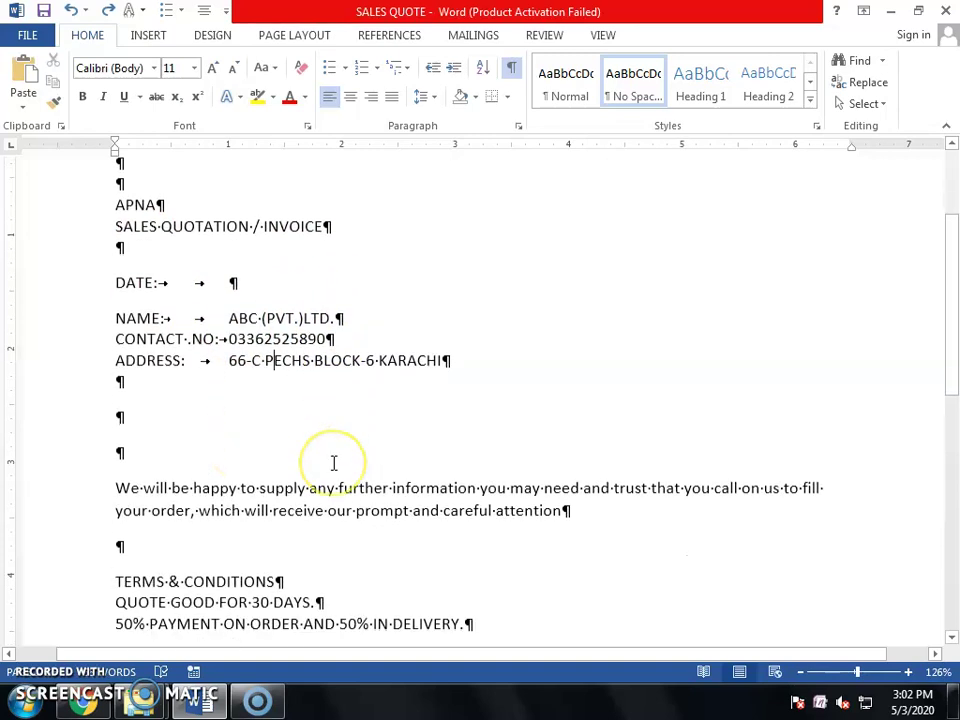
scroll(333, 461, "up", 2)
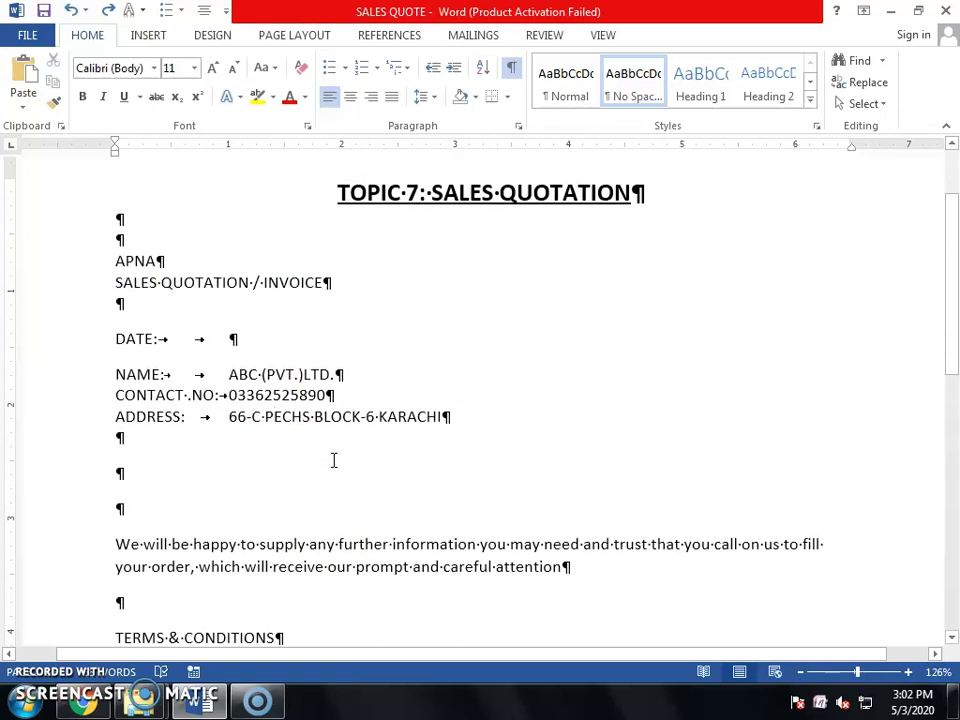
scroll(334, 461, "down", 1)
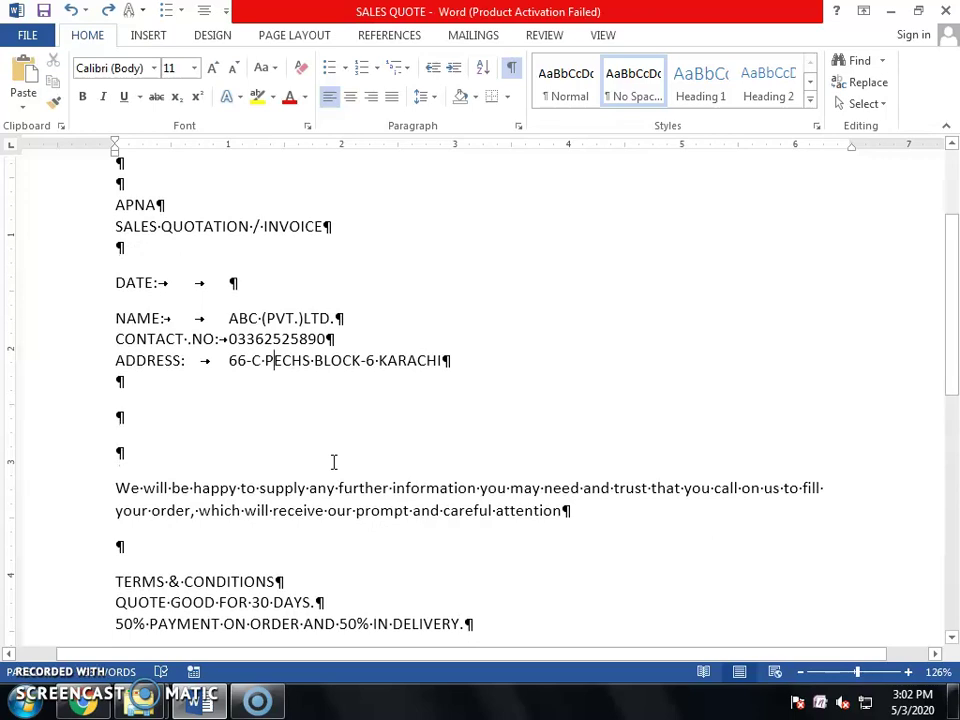
left_click(158, 417)
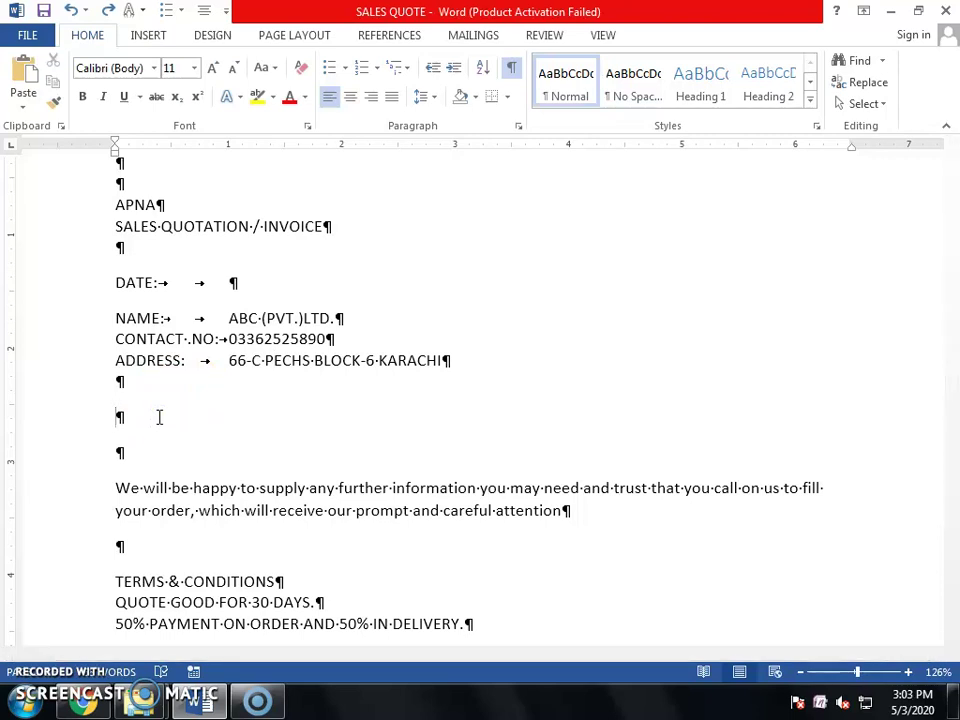
left_click_drag(122, 317, 165, 364)
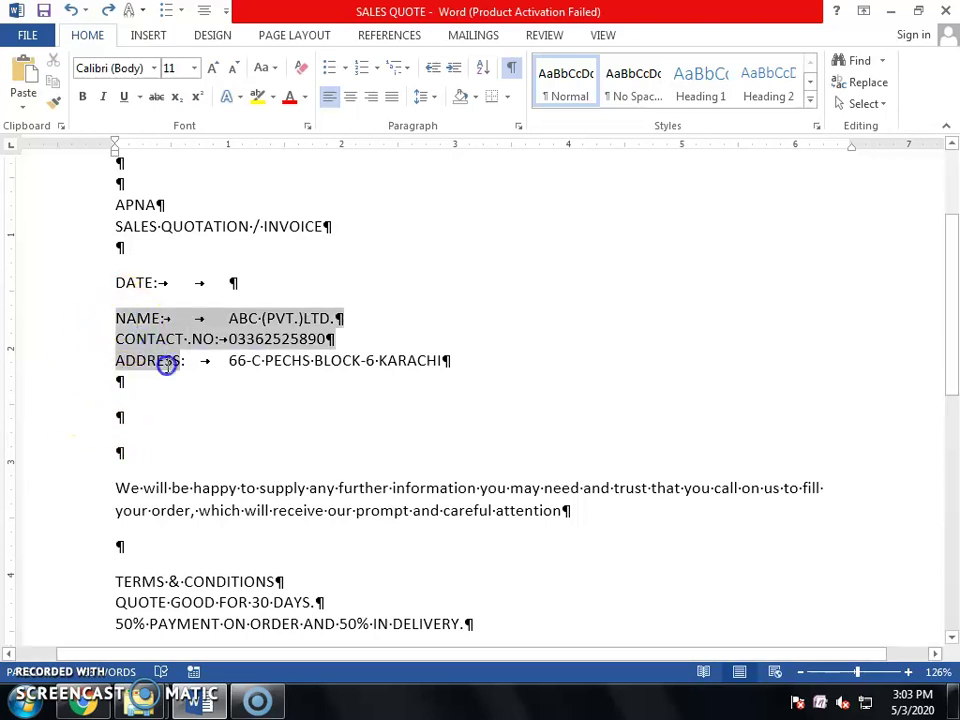
left_click_drag(128, 398, 127, 453)
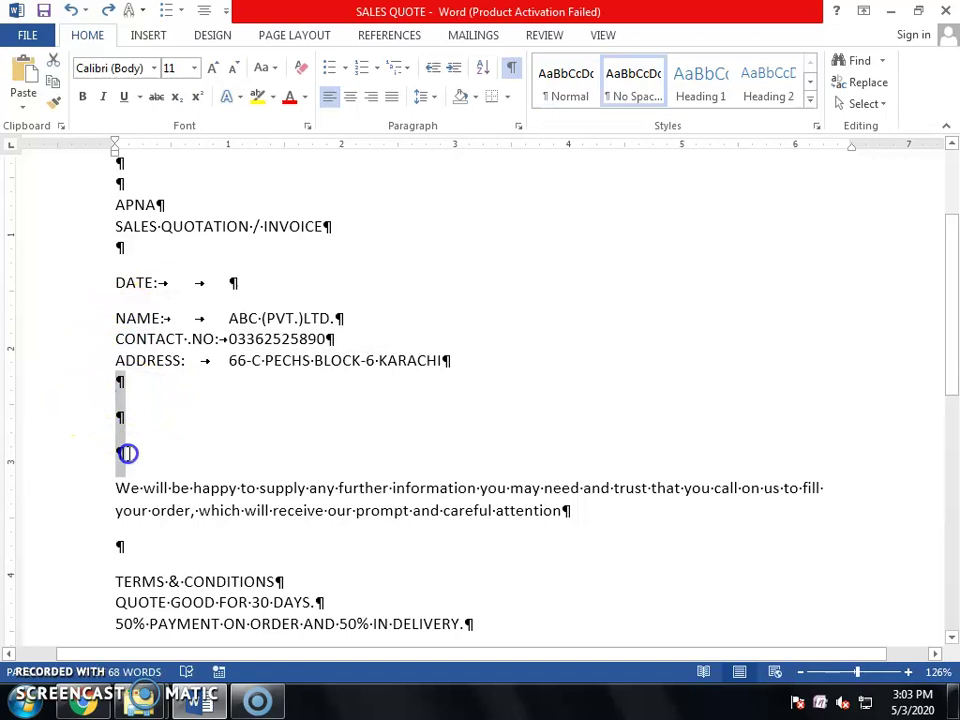
left_click(129, 443)
left_click(133, 405)
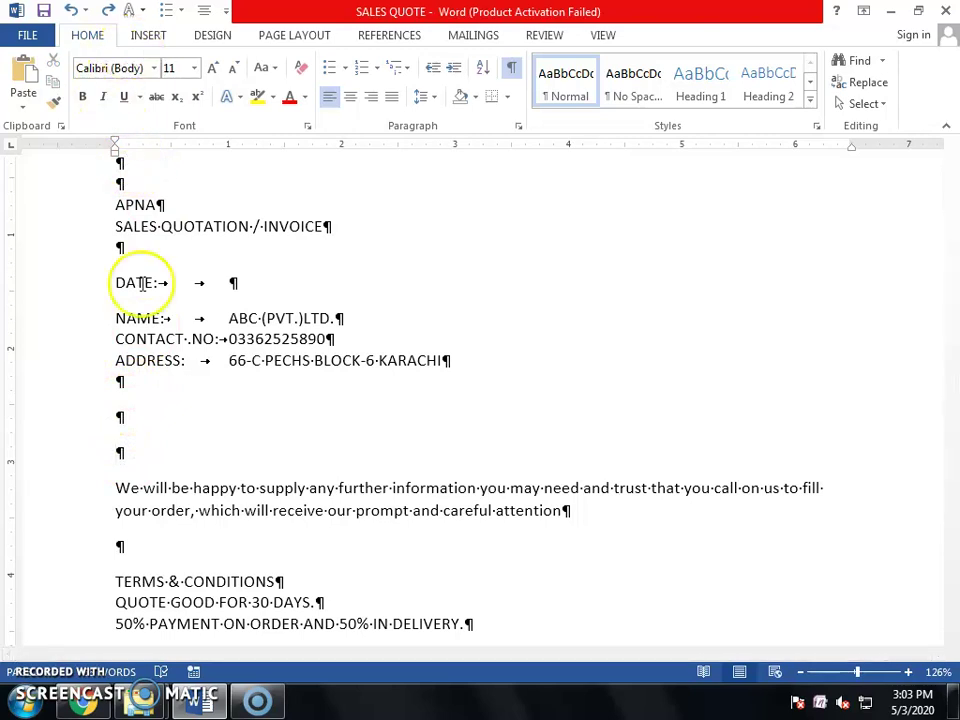
key("Return")
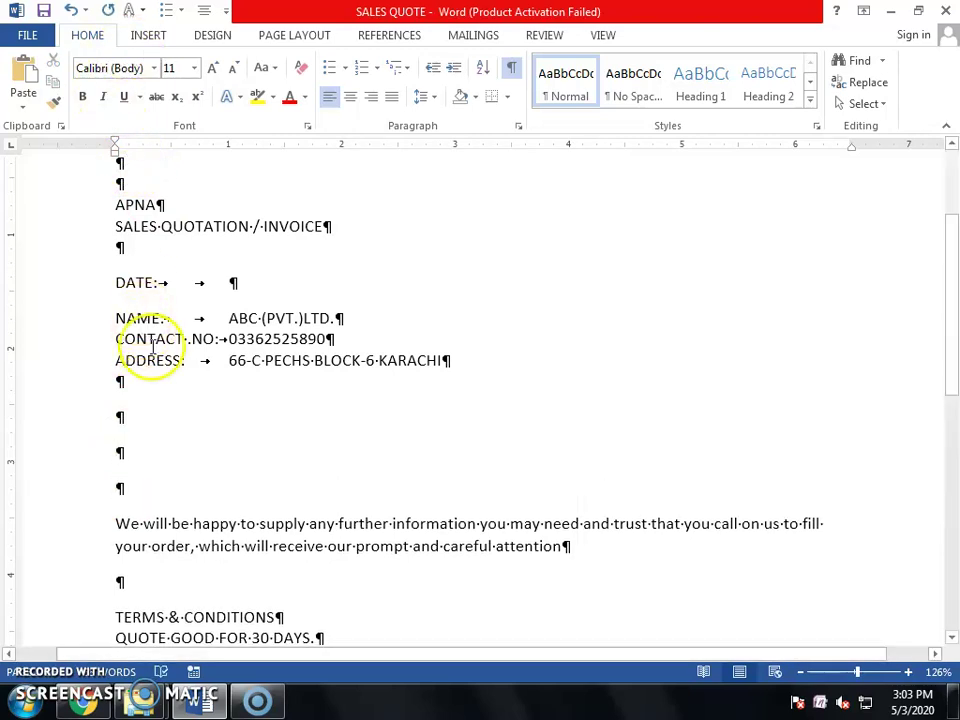
scroll(171, 384, "down", 3)
scroll(171, 384, "up", 3)
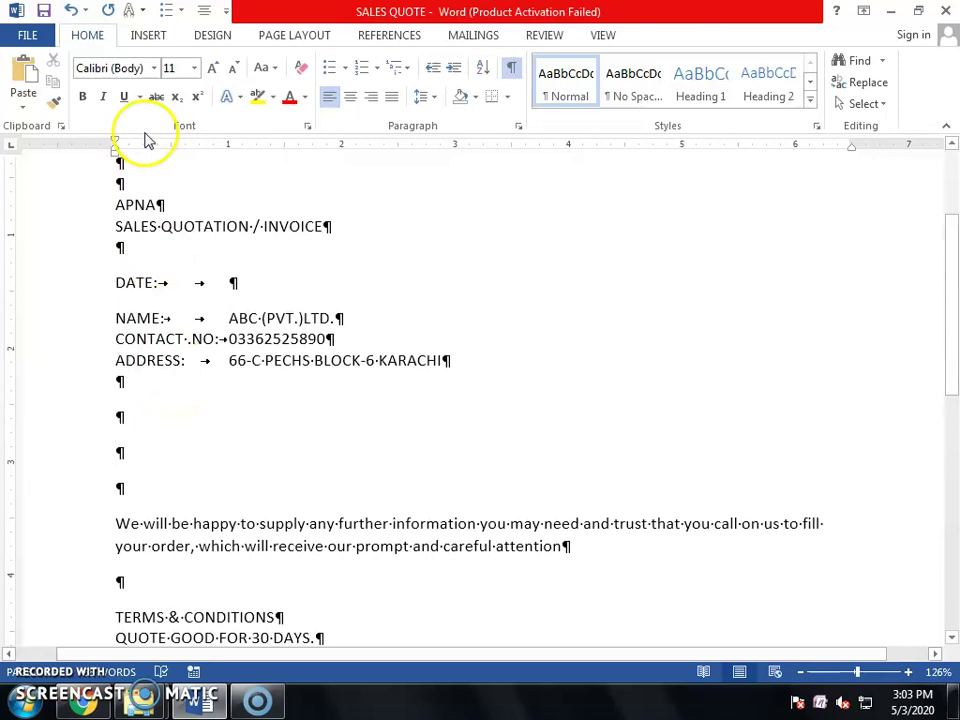
scroll(199, 369, "down", 3)
scroll(199, 369, "down", 3)
scroll(199, 369, "up", 2)
scroll(203, 365, "up", 4)
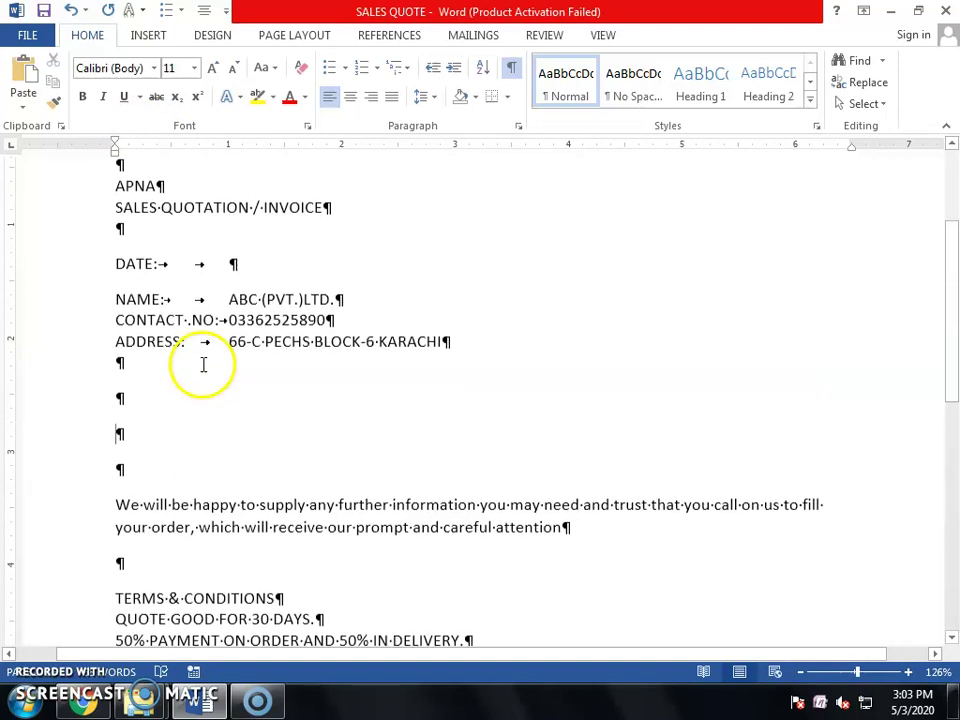
key("BackSpace")
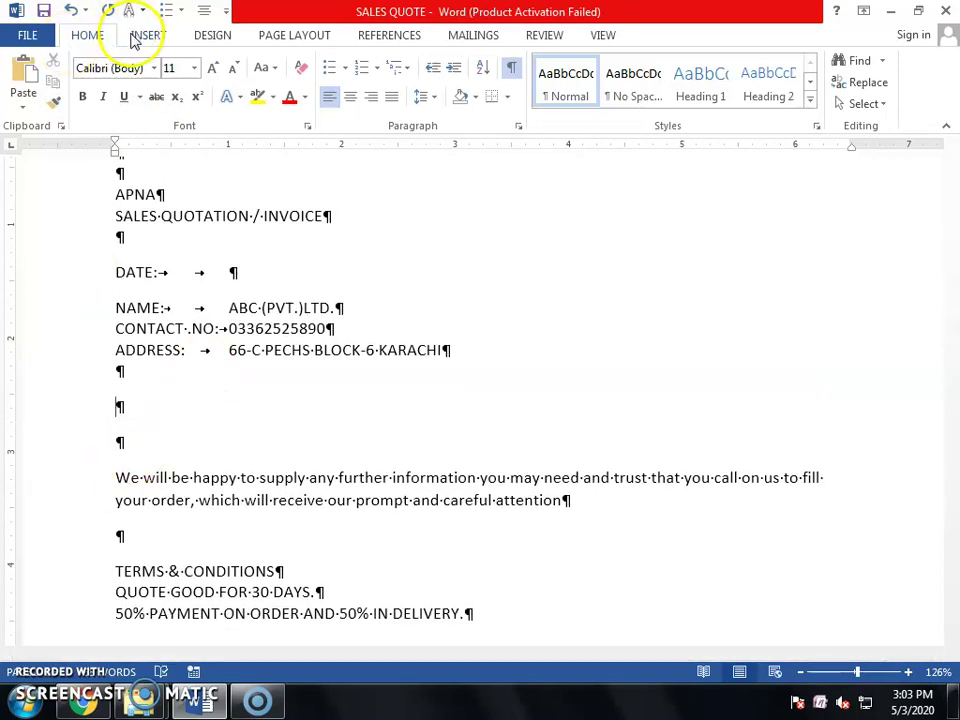
- Insert an empty 4-column by 6-row table below the address line
left_click(137, 37)
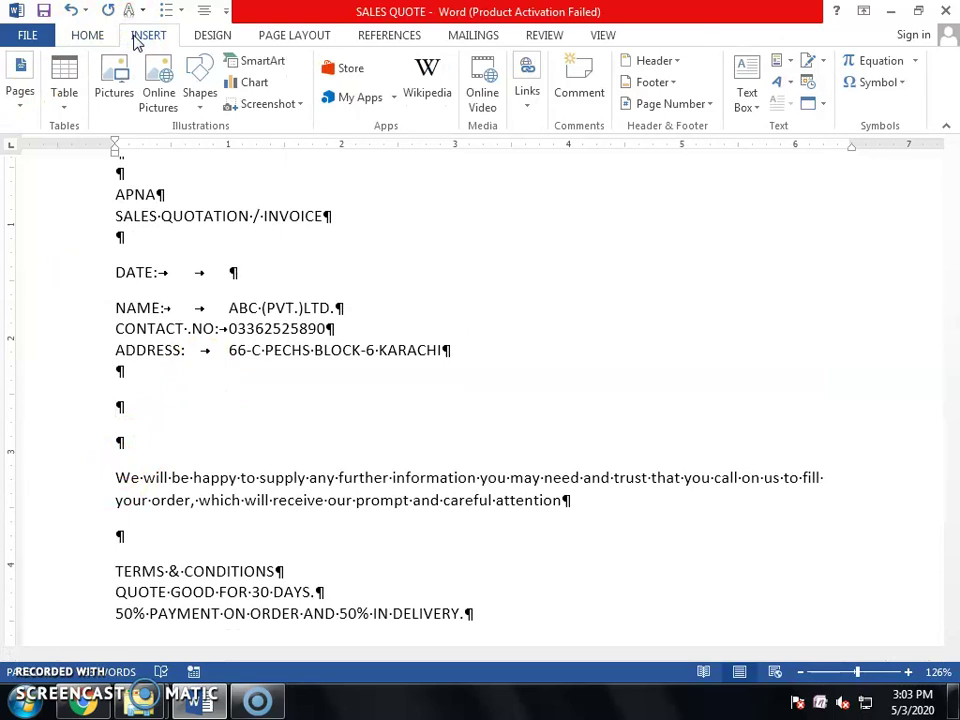
left_click(64, 110)
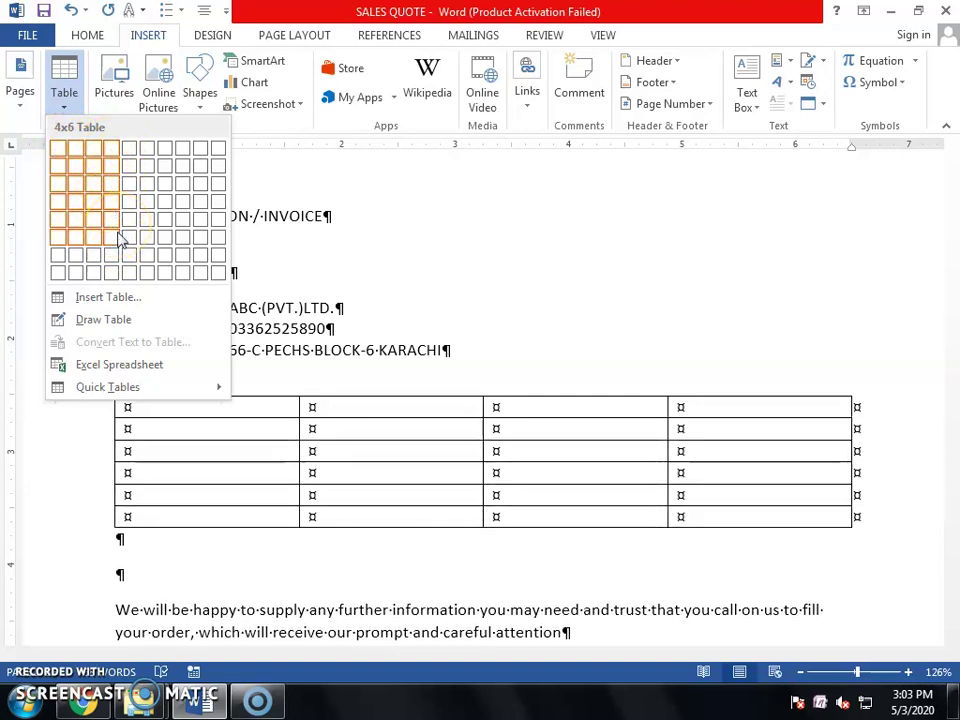
left_click(118, 236)
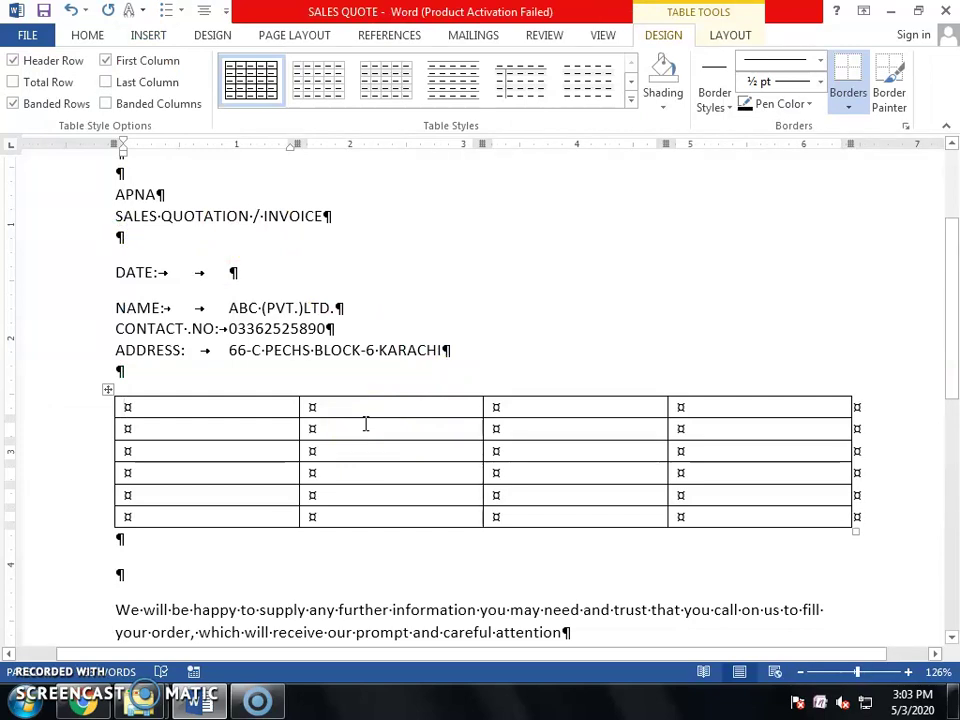
- Move through the new table's cells, removing an extra line added in the first cell
key("Return")
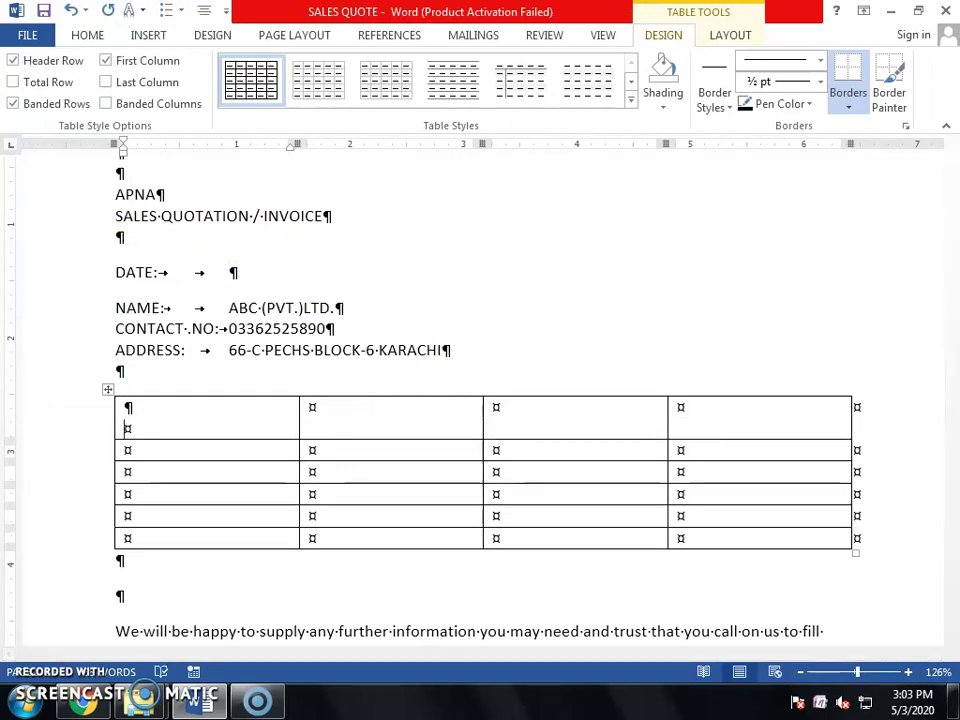
key("BackSpace")
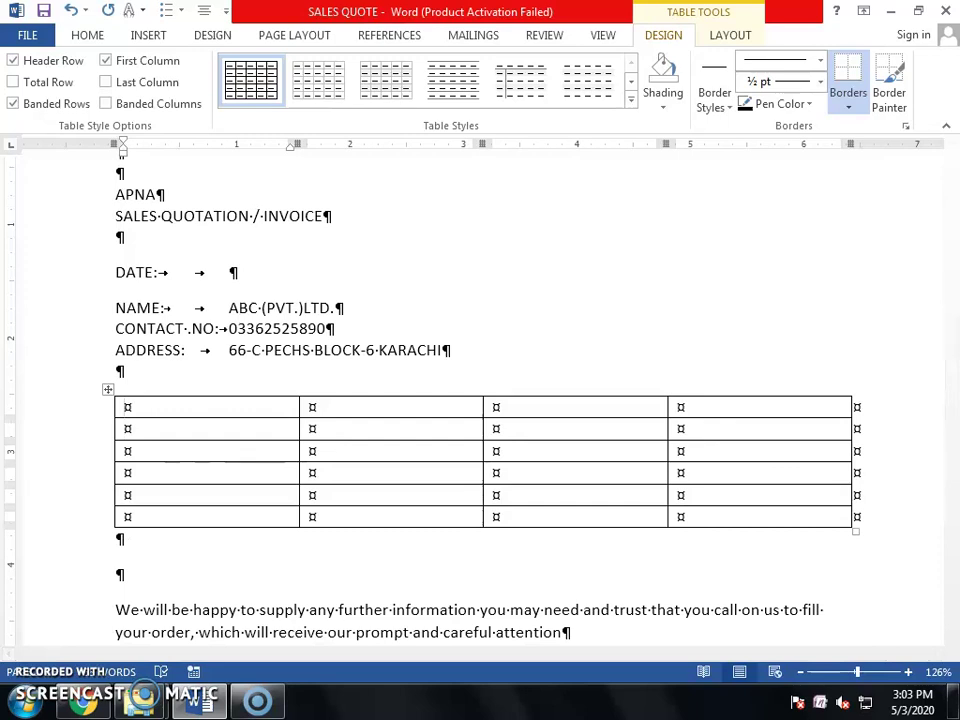
left_click(410, 409)
left_click(514, 409)
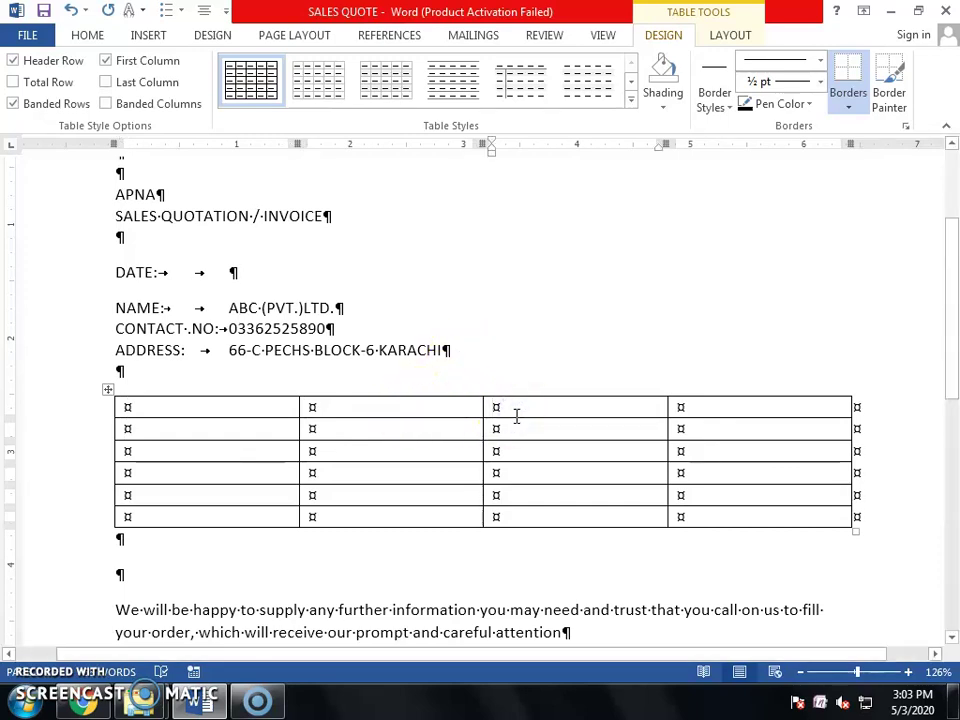
key("Tab")
key("Tab")
key("Tab")
key("Tab")
key("Tab")
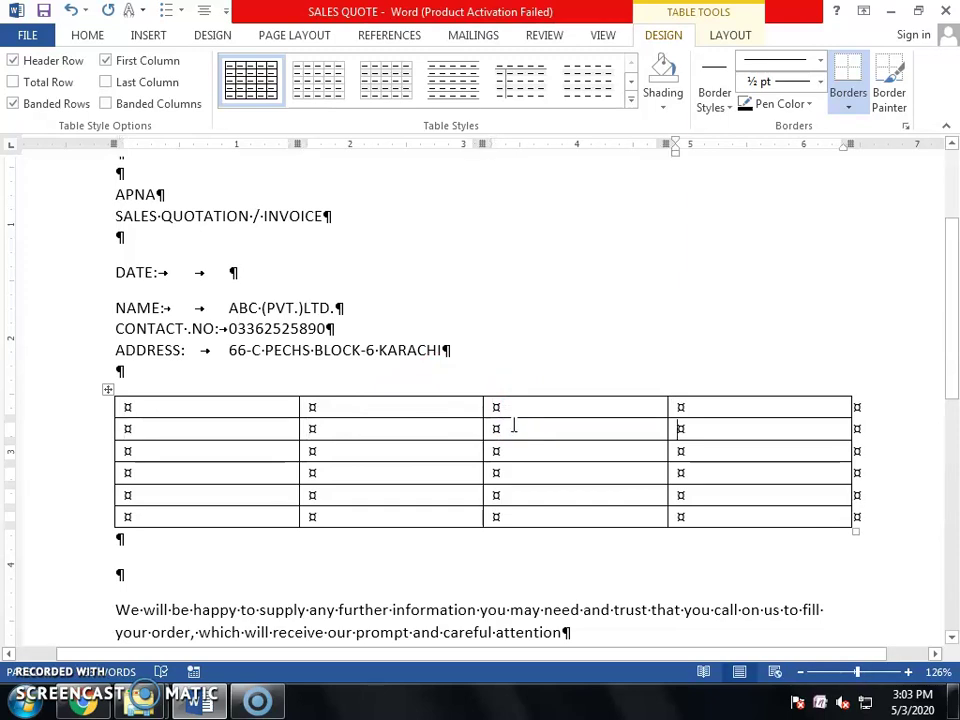
left_click(705, 514)
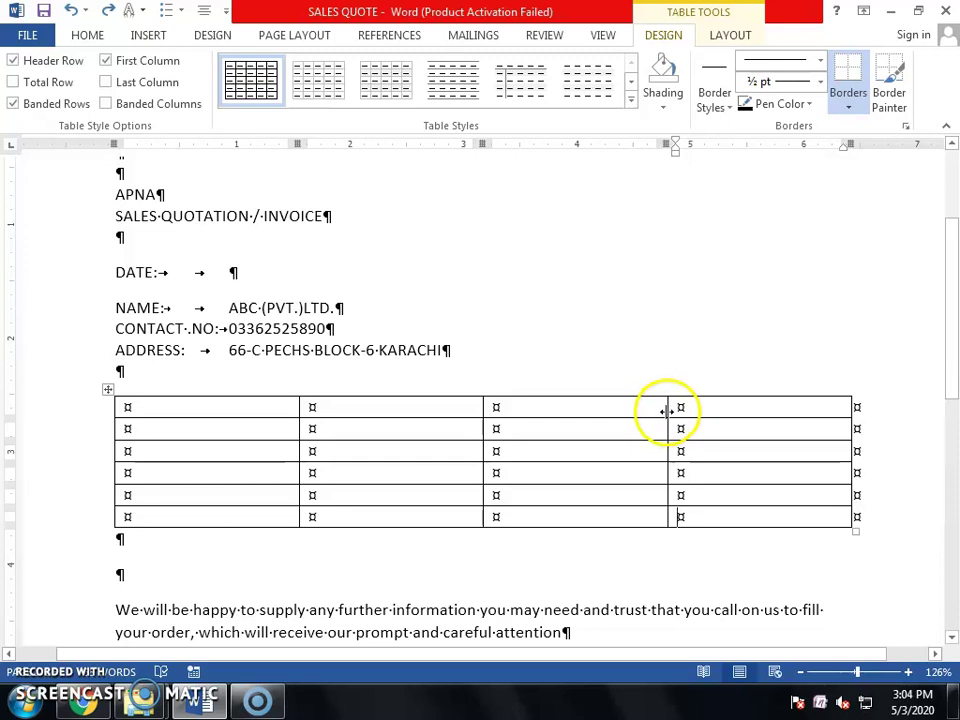
- Drag the column borders right so the first column is widest and three narrower follow
left_click_drag(666, 411, 702, 411)
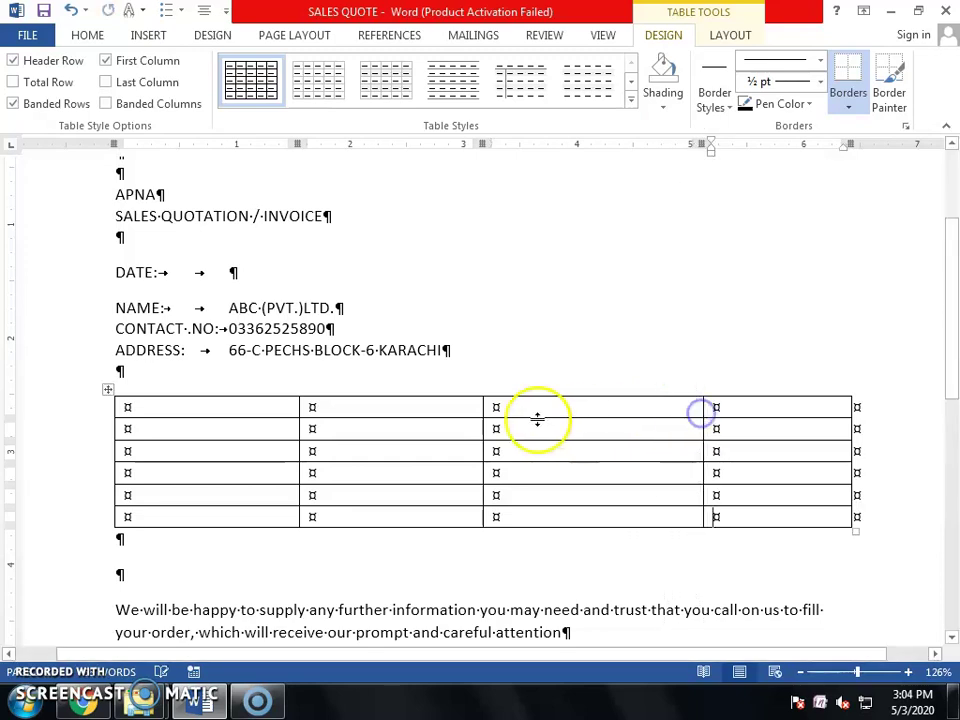
left_click_drag(483, 412, 604, 435)
left_click_drag(299, 410, 499, 428)
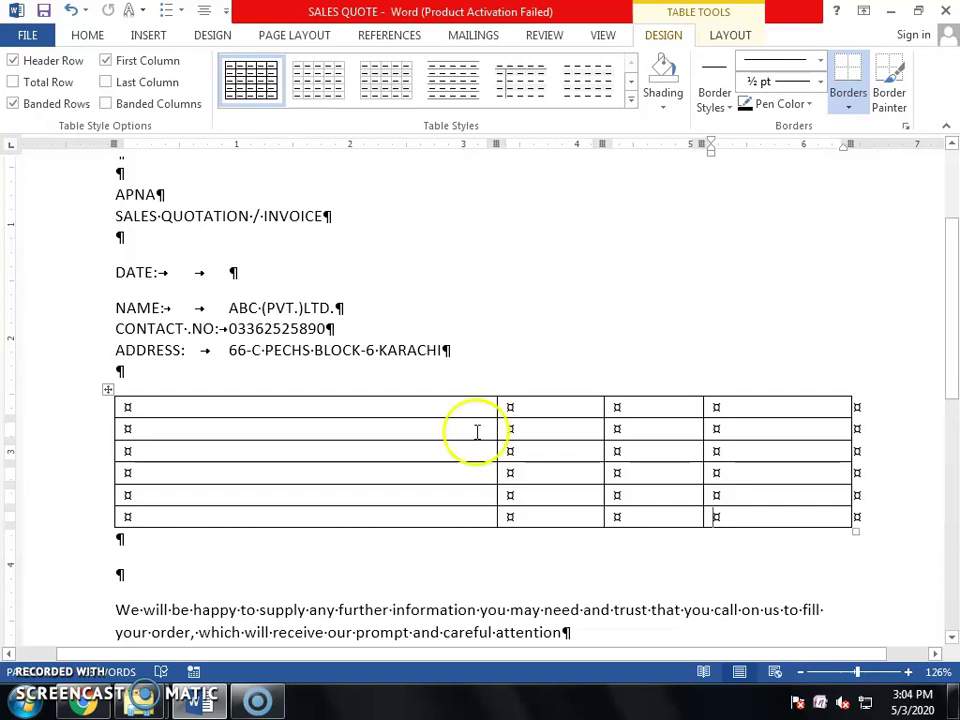
- Type the headers Description Of Product, Unit Price (on two lines), Qty and Amount
left_click(288, 412)
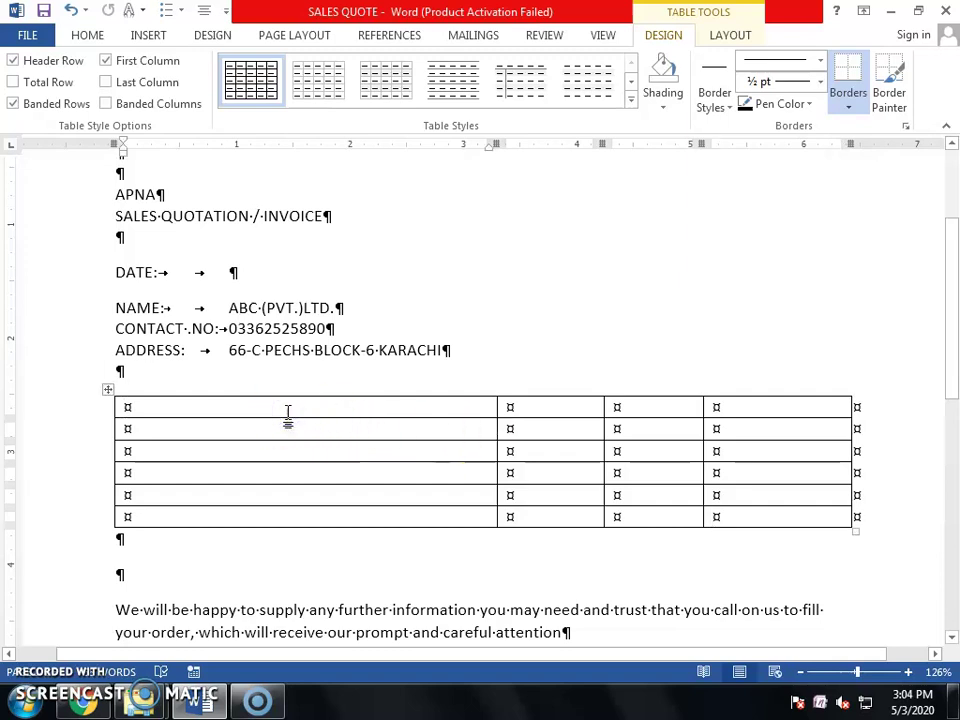
type("Description Of Product")
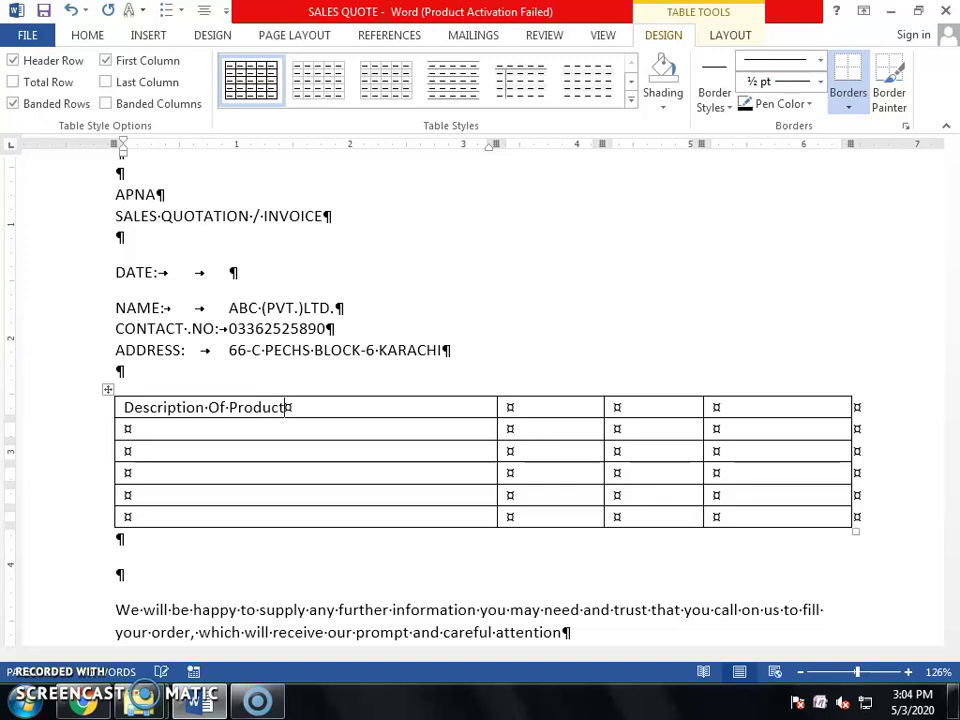
key("Tab")
type("U")
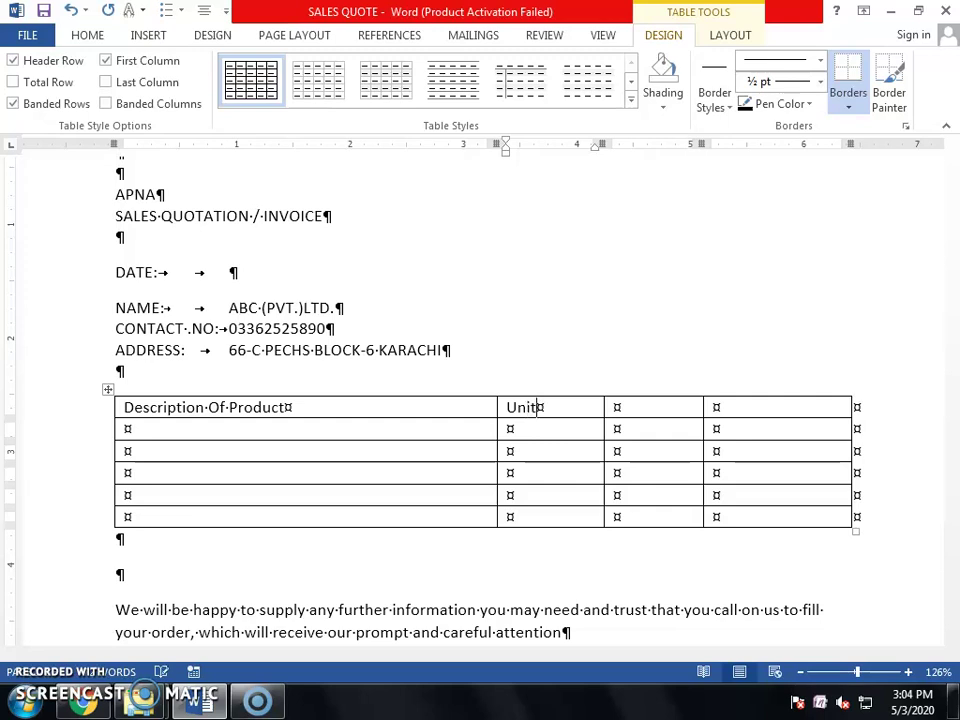
key("Return")
type("Price")
key("Tab")
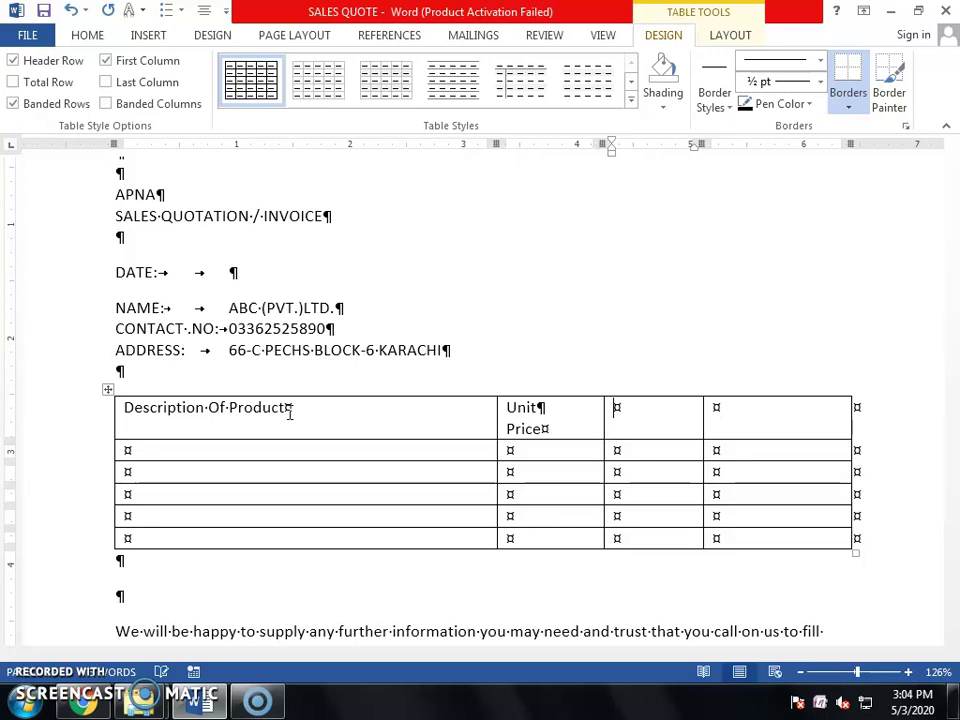
type("Qty")
key("Tab")
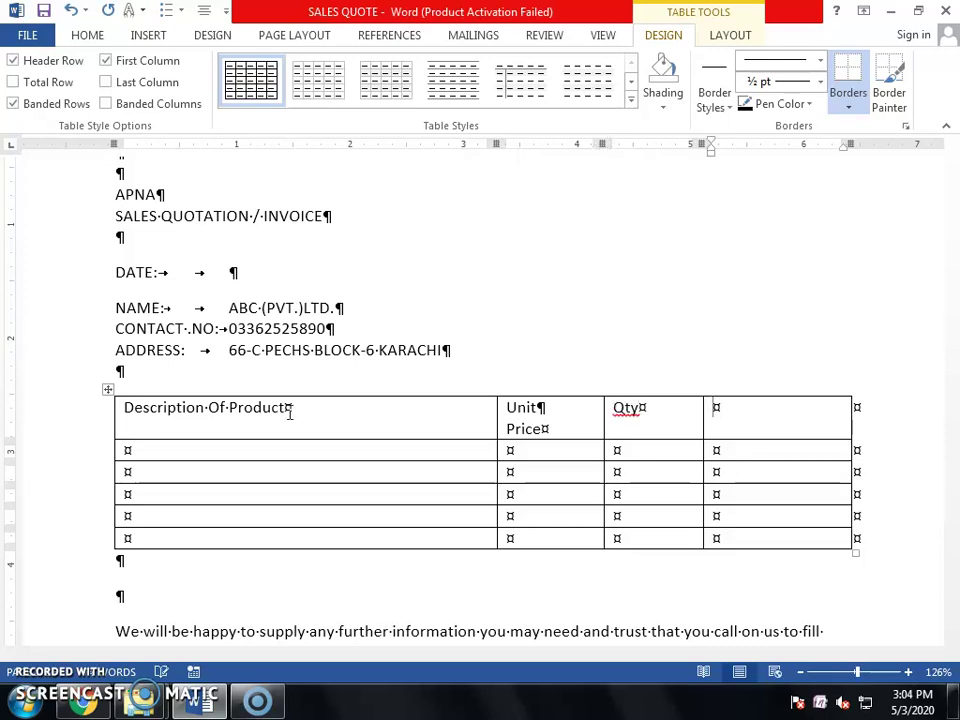
type("Amount")
- Fill in the Mouse row (220, 10) and the Keyboard row (250, 15)
key("Tab")
type("Mouse")
key("Tab")
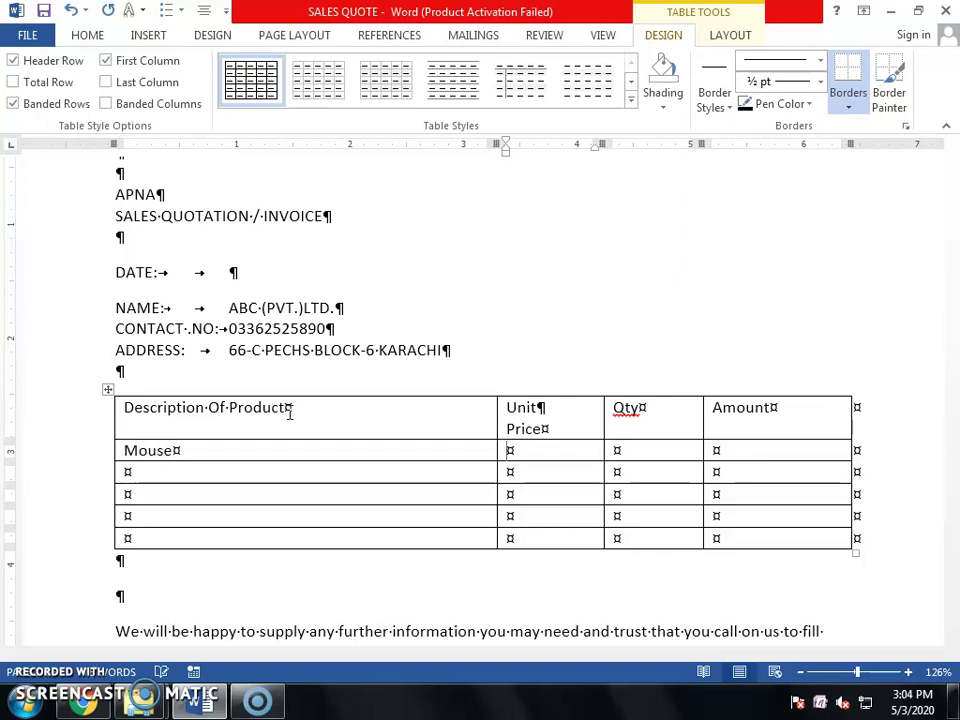
type("220")
key("Tab")
type("10")
key("Tab")
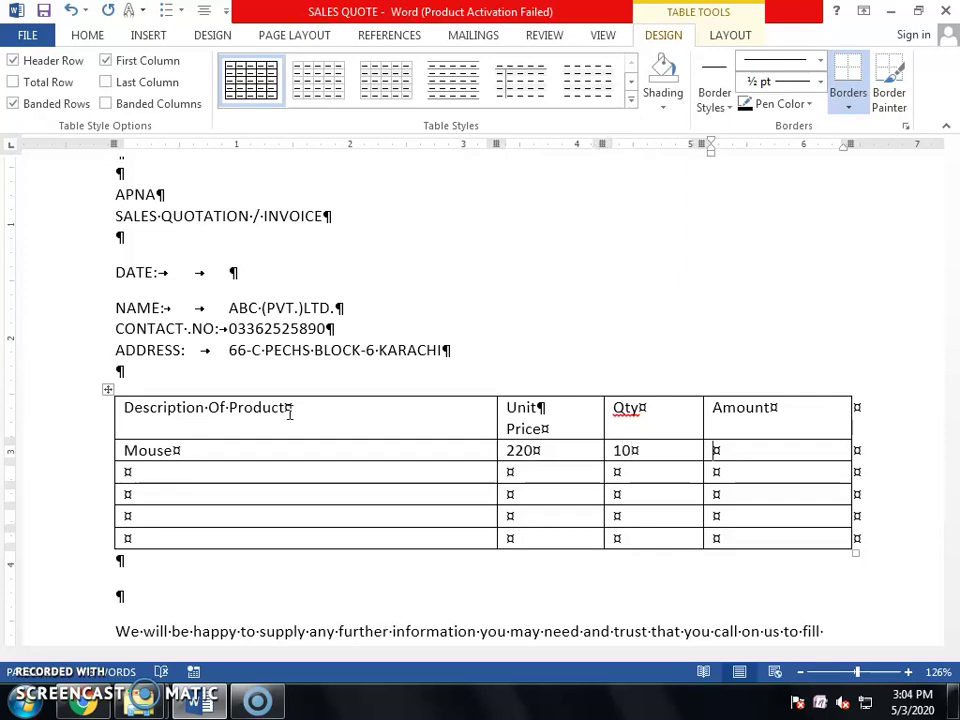
key("Tab")
type("Keyboard")
key("Tab")
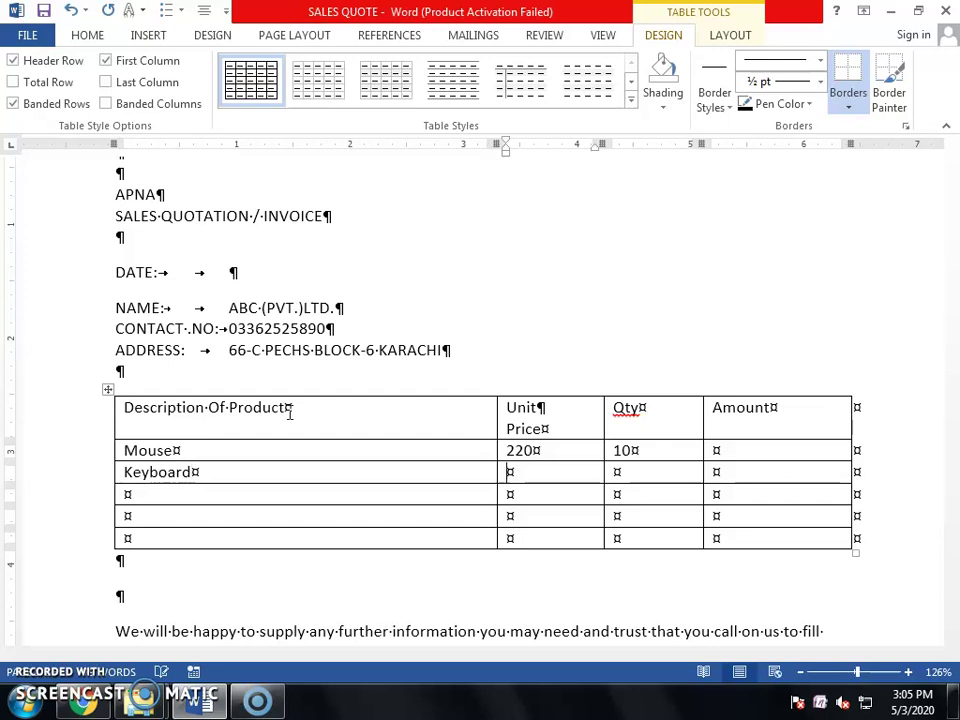
type("2")
type("50")
key("Tab")
type("15")
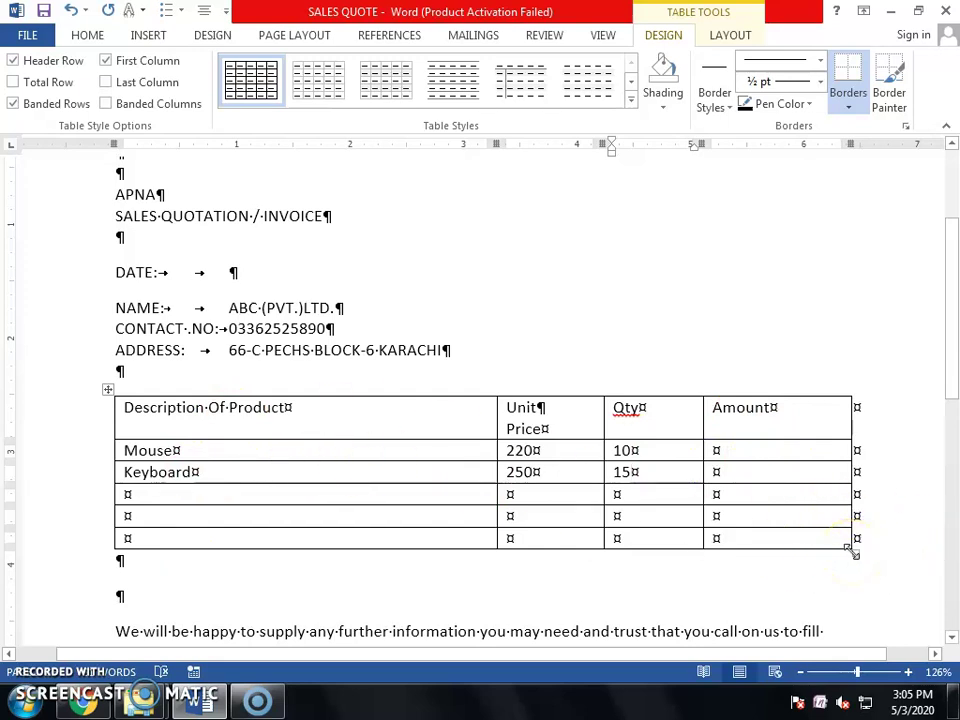
- Drag the table's resize handle down to make the rows taller
left_click(852, 552)
left_click(845, 545)
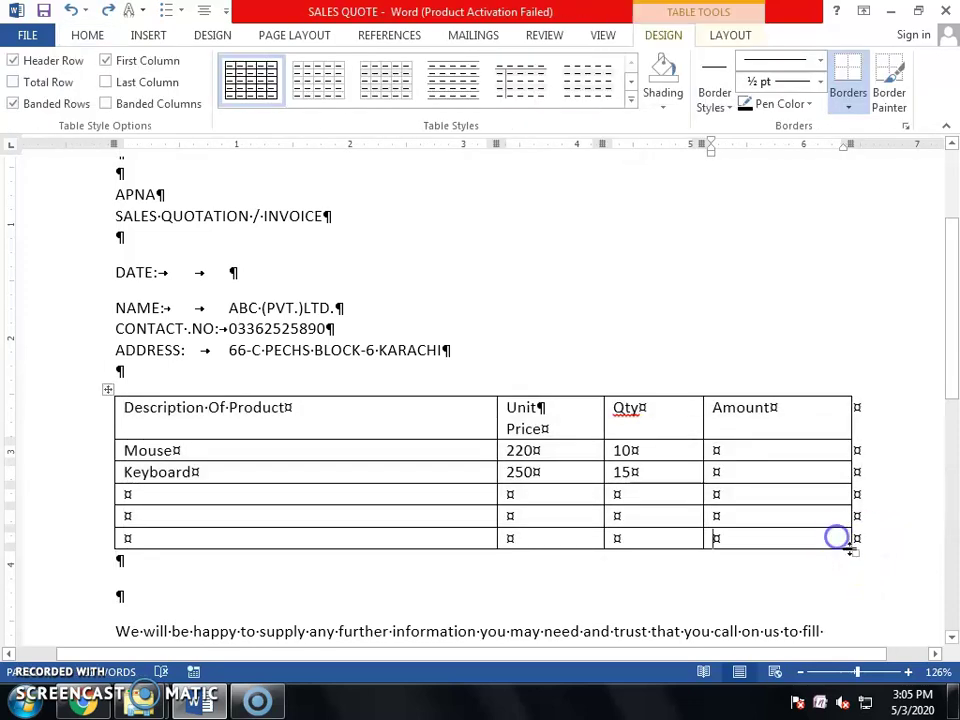
left_click_drag(848, 550, 850, 578)
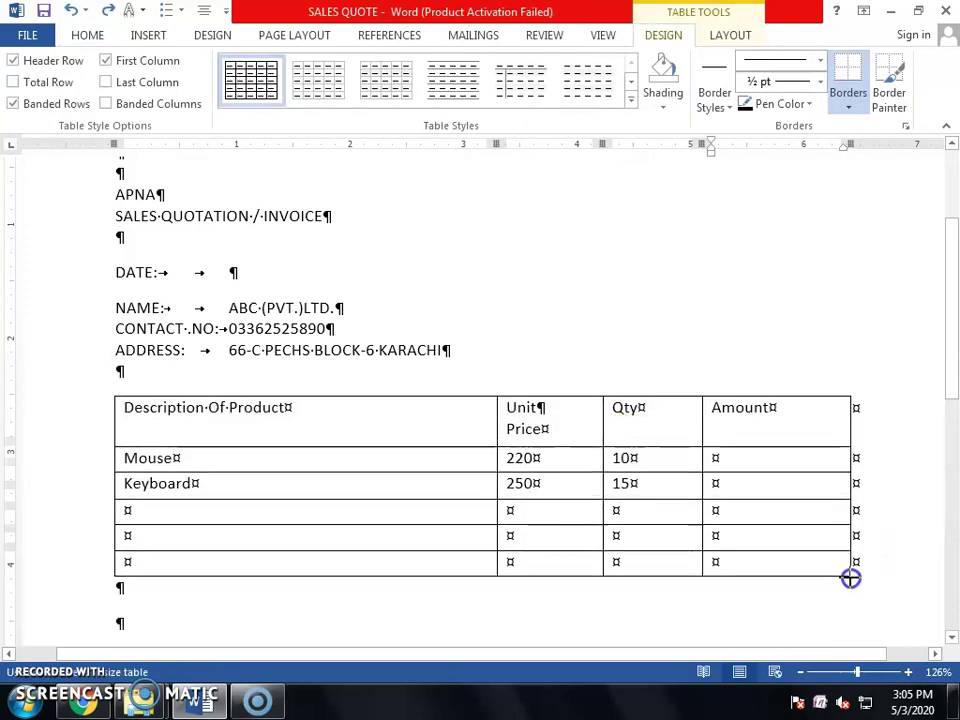
scroll(754, 536, "down", 3)
scroll(754, 536, "down", 3)
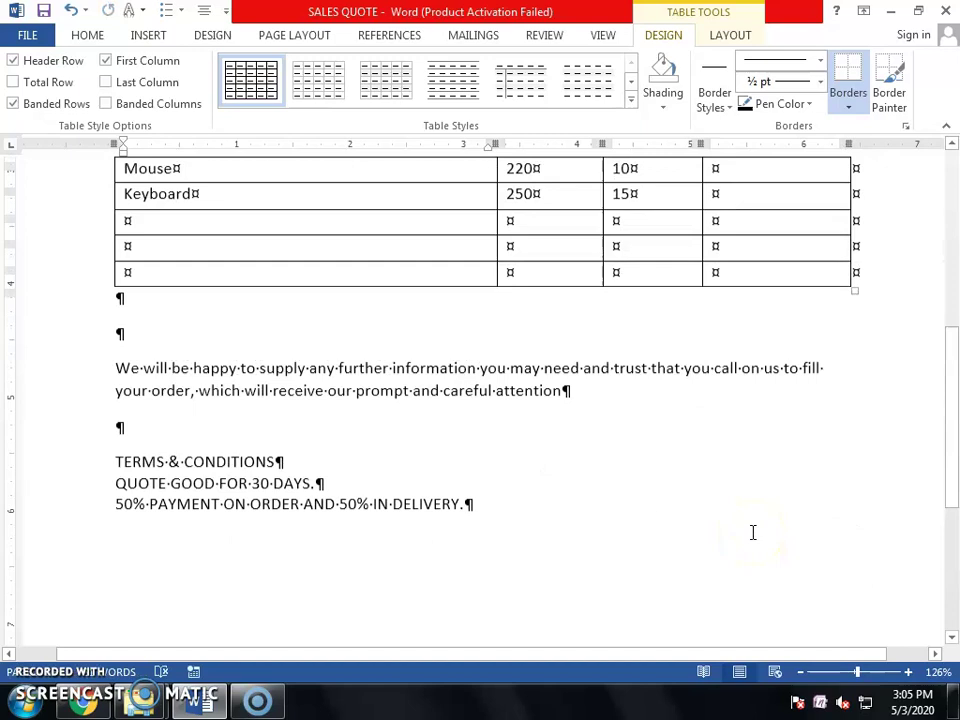
scroll(753, 532, "up", 5)
- Add a blank line above the table and type Total in the last row
left_click(139, 316)
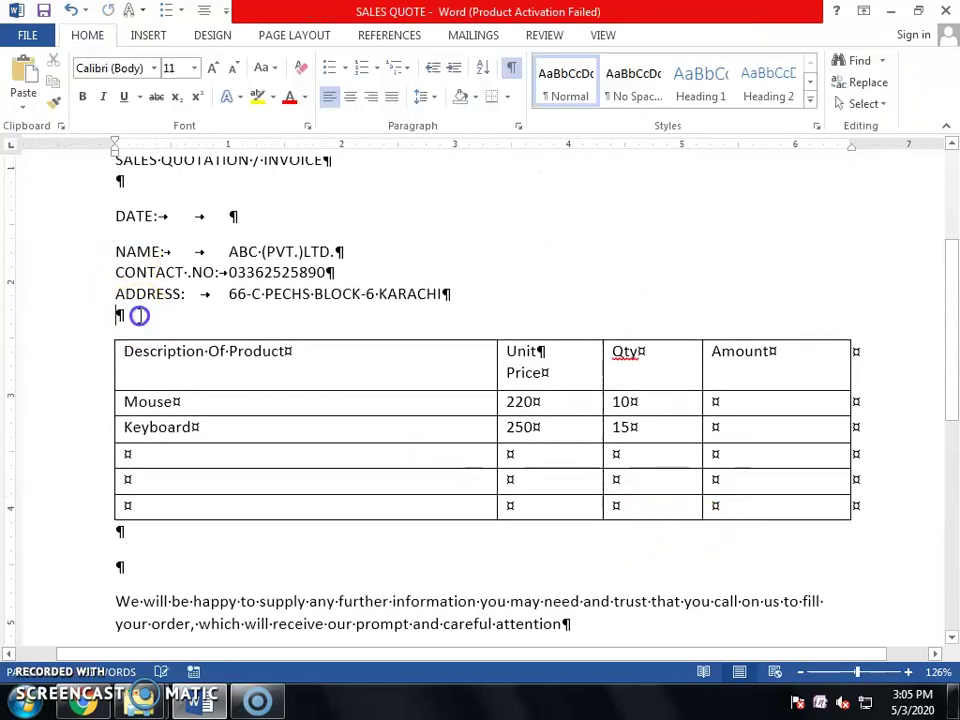
key("Return")
left_click(150, 596)
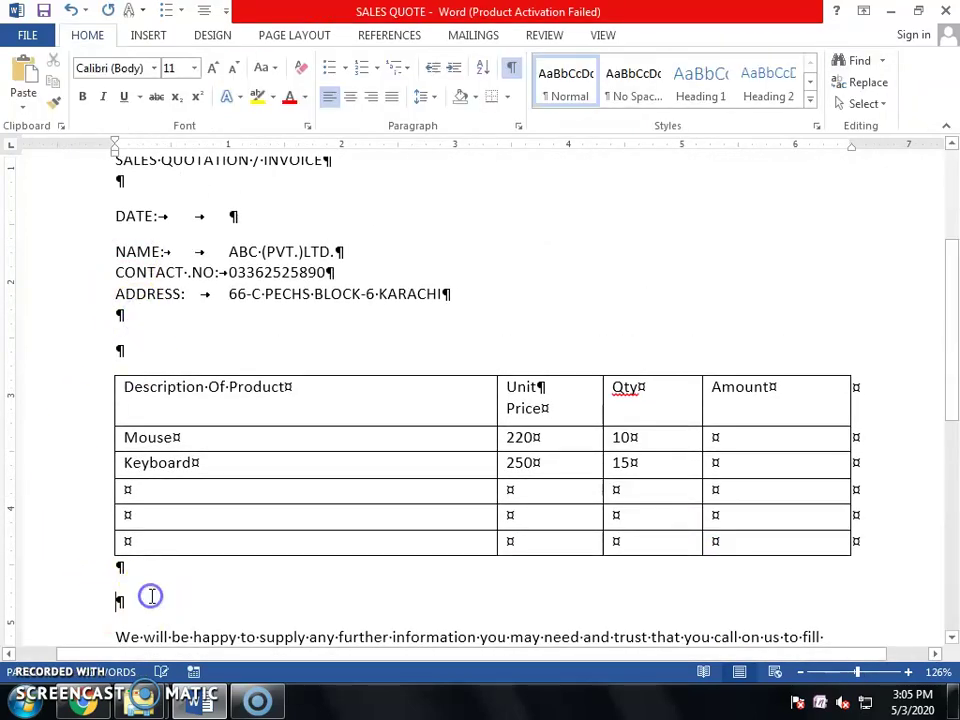
left_click(154, 541)
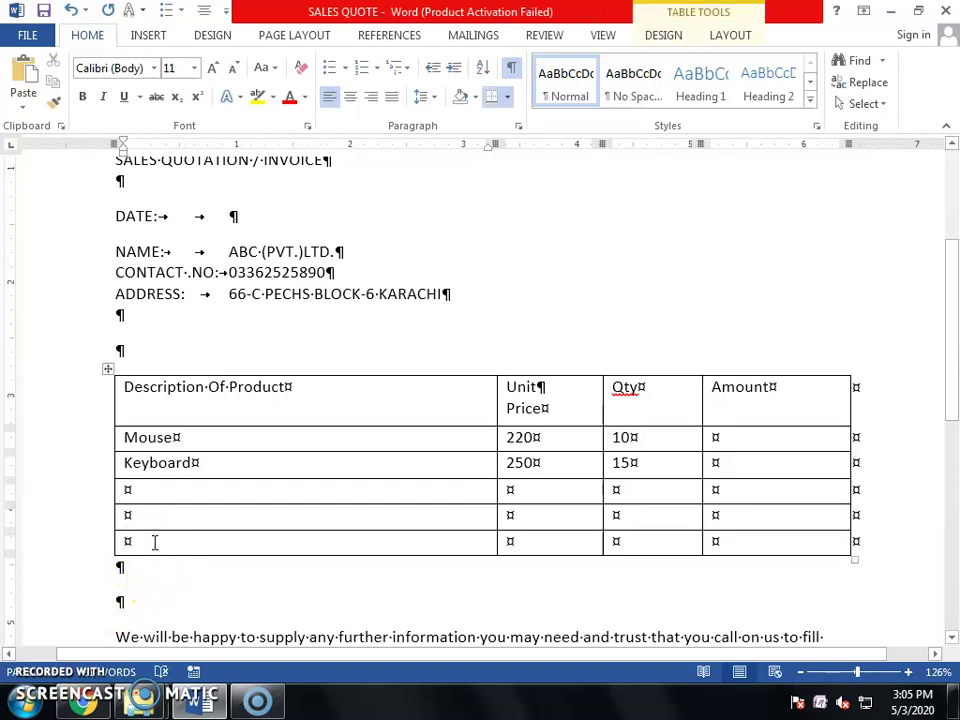
type("Total")
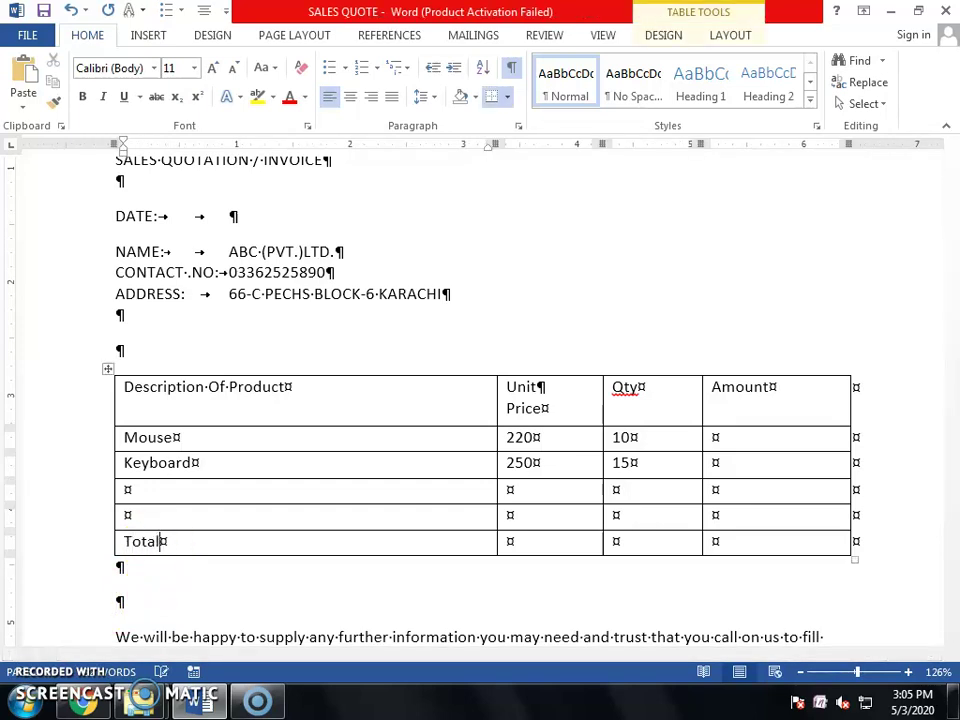
key("Tab")
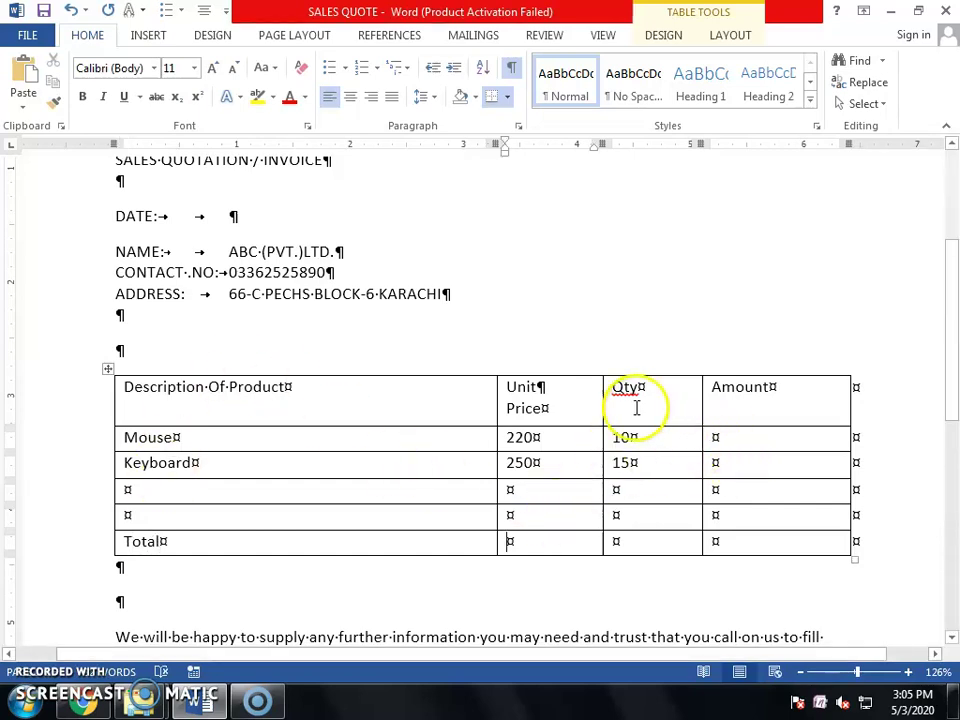
left_click(780, 437)
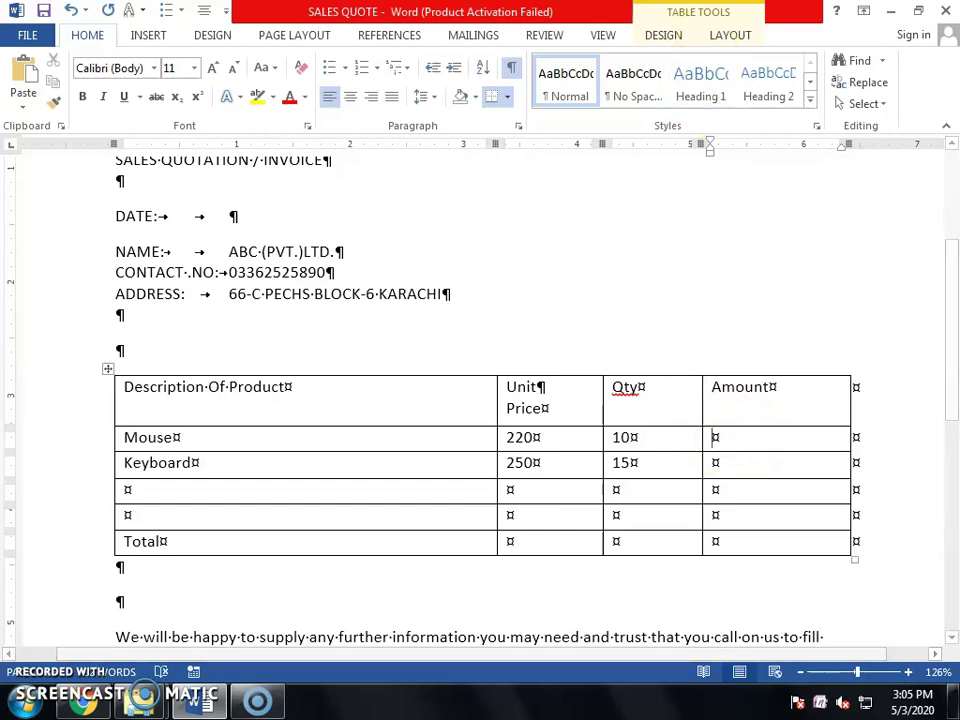
- Calculate the Mouse amount with a =PRODUCT(LEFT) formula, giving 2200
left_click(716, 20)
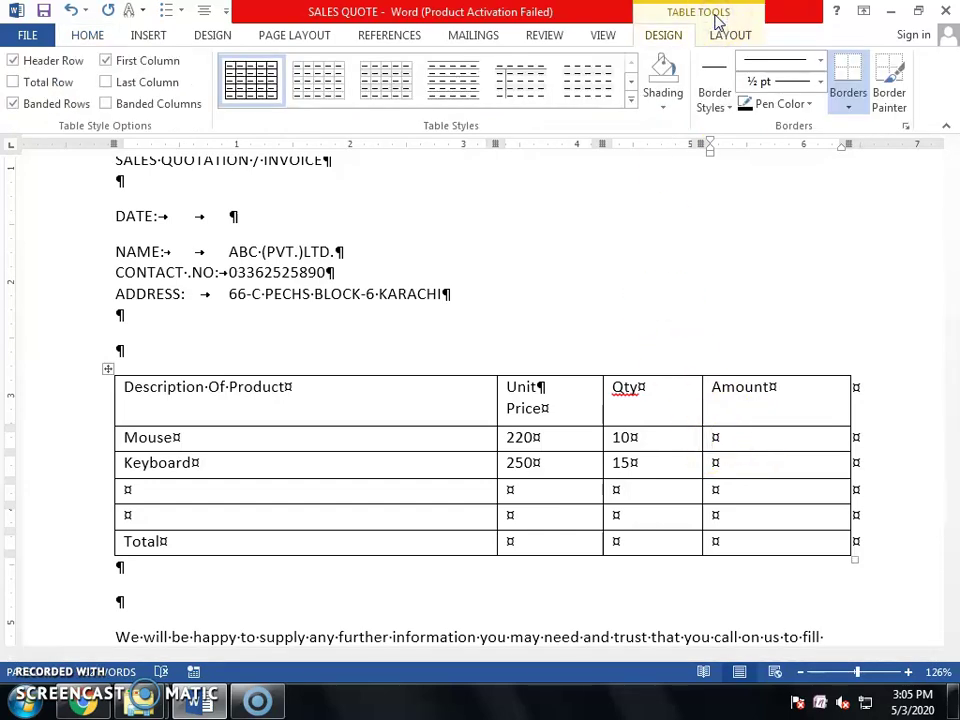
left_click(729, 38)
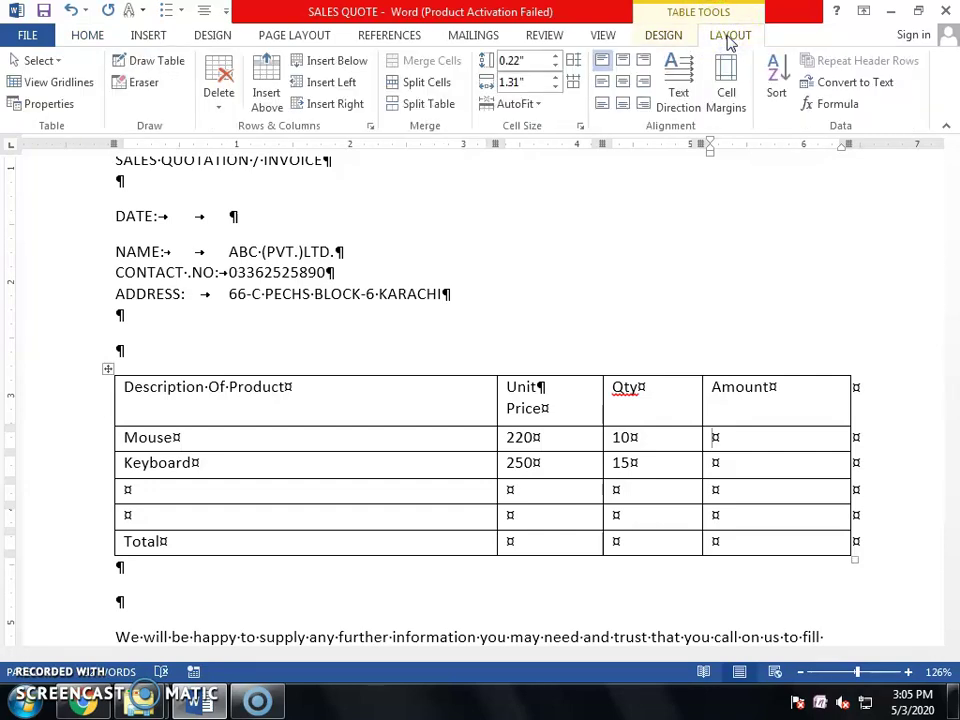
left_click(835, 110)
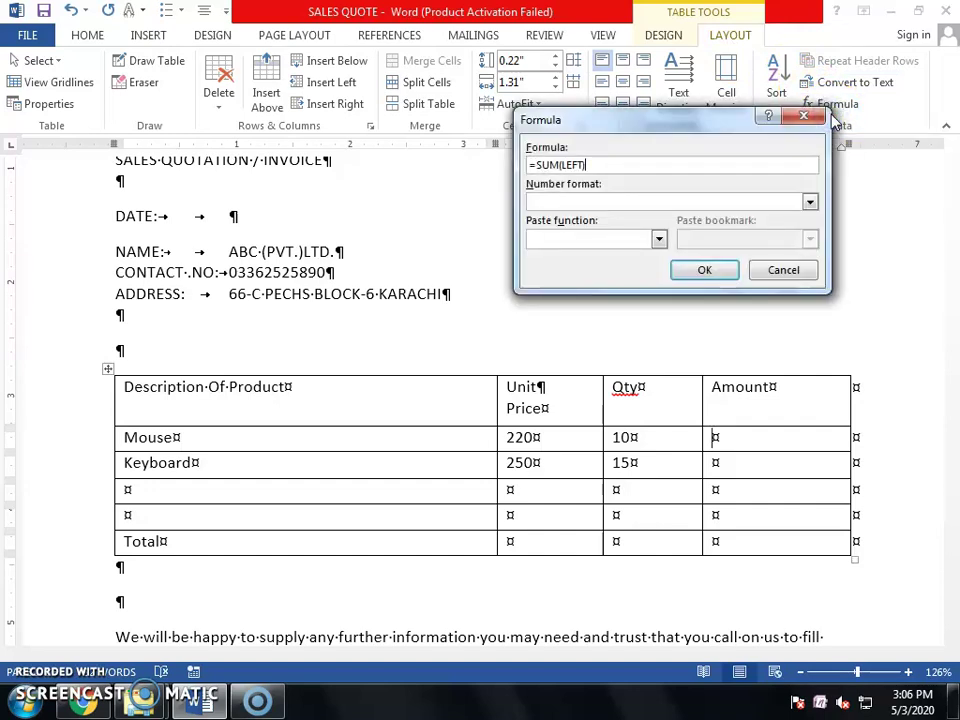
key("BackSpace")
key("BackSpace")
key("BackSpace")
key("BackSpace")
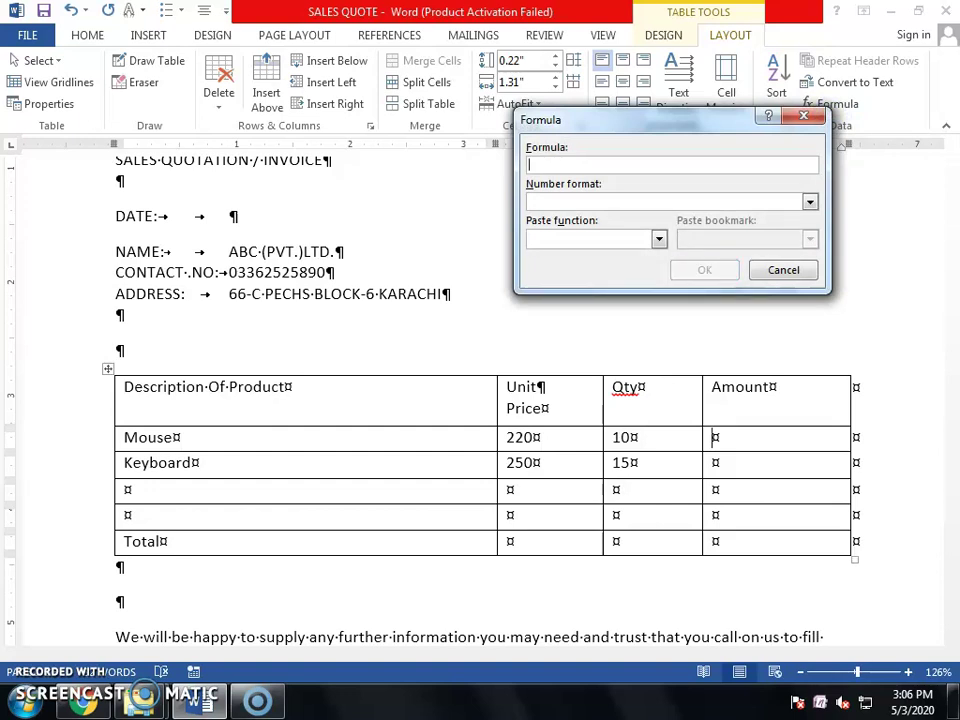
type("=product(left")
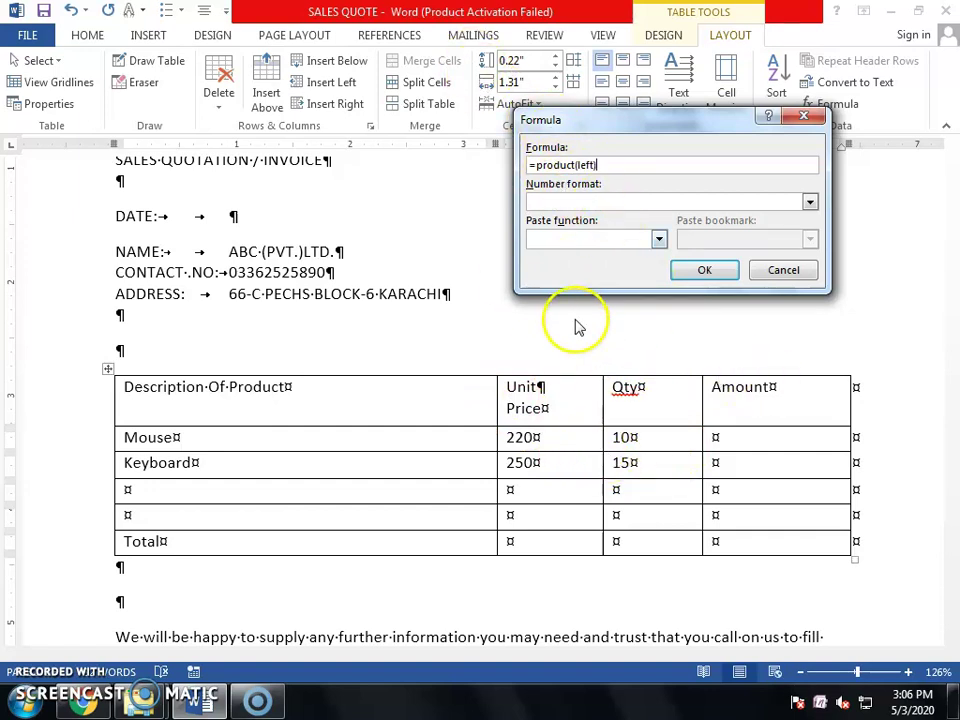
left_click(702, 272)
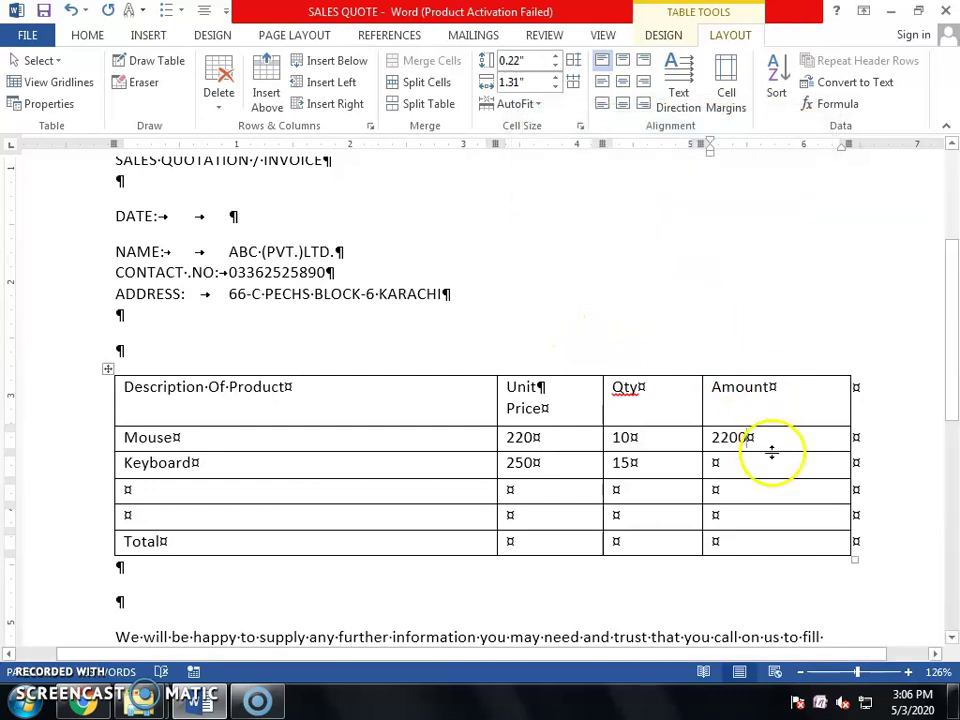
- Calculate the Keyboard amount with a =PRODUCT(LEFT) formula, giving 3750
left_click(737, 469)
left_click(830, 104)
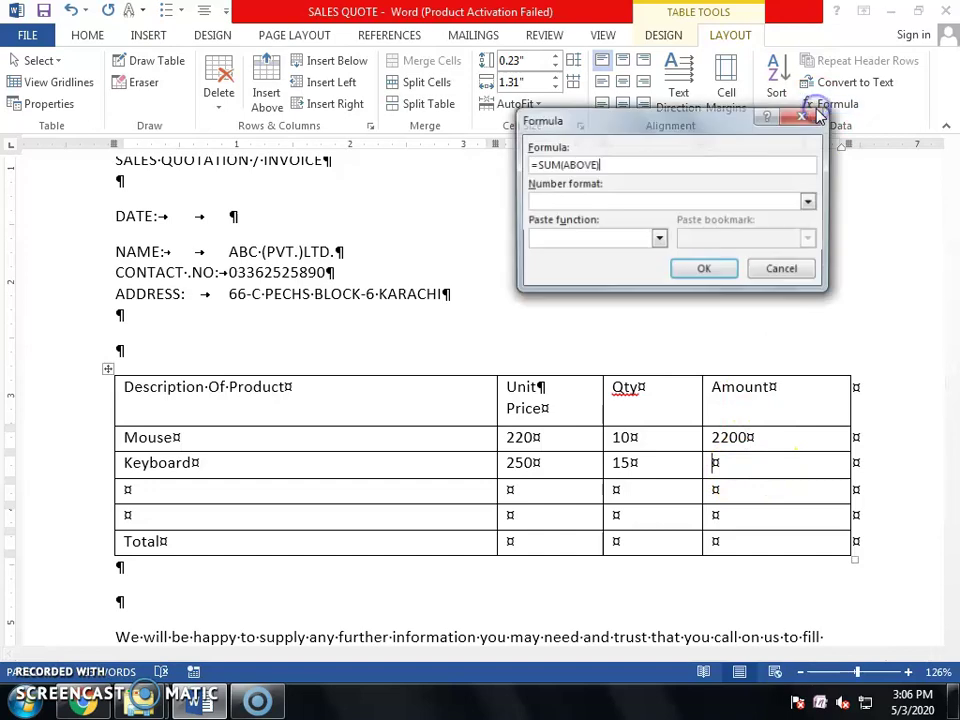
key("BackSpace")
key("BackSpace")
key("BackSpace")
key("BackSpace")
key("BackSpace")
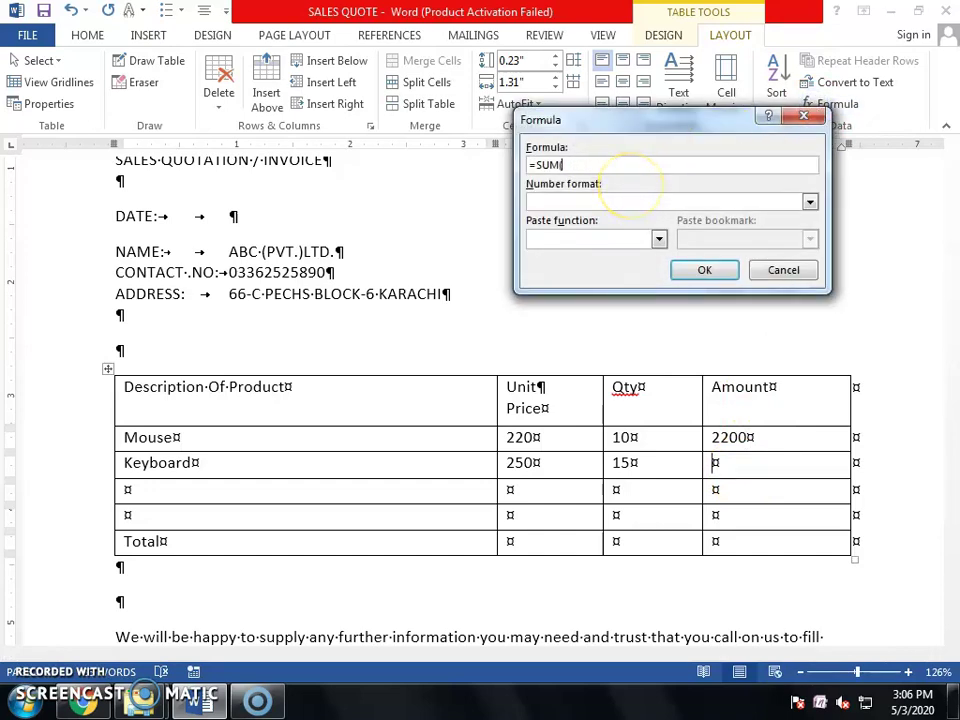
key("BackSpace")
type("product(left")
left_click(716, 270)
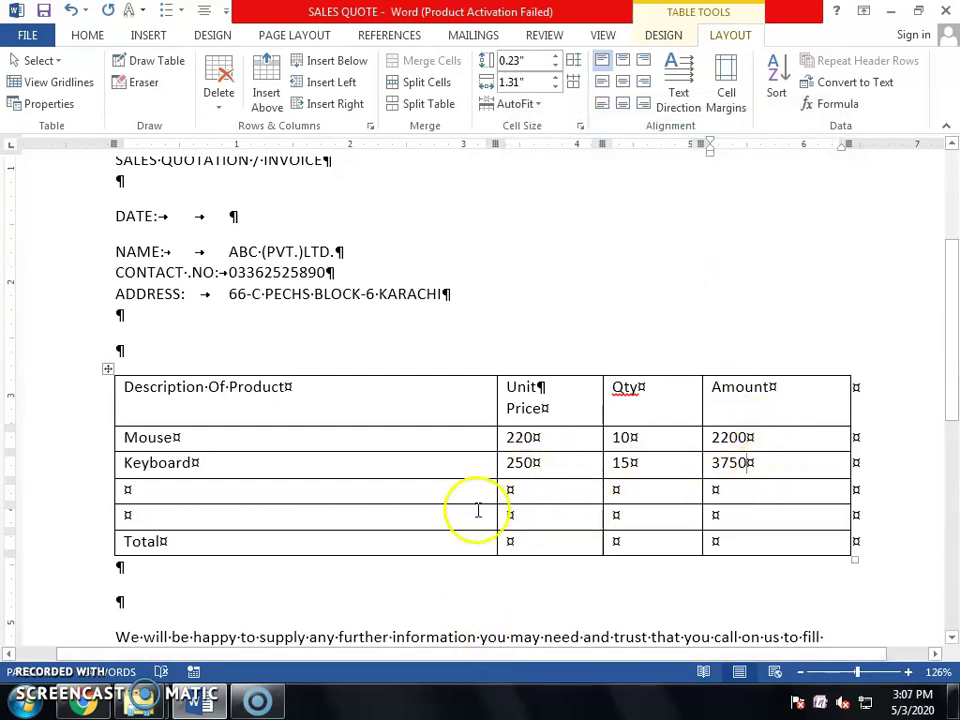
- Insert a =SUM(ABOVE) formula in the Unit Price total cell, giving 470
left_click(518, 468)
scroll(520, 478, "down", 2)
left_click(533, 433)
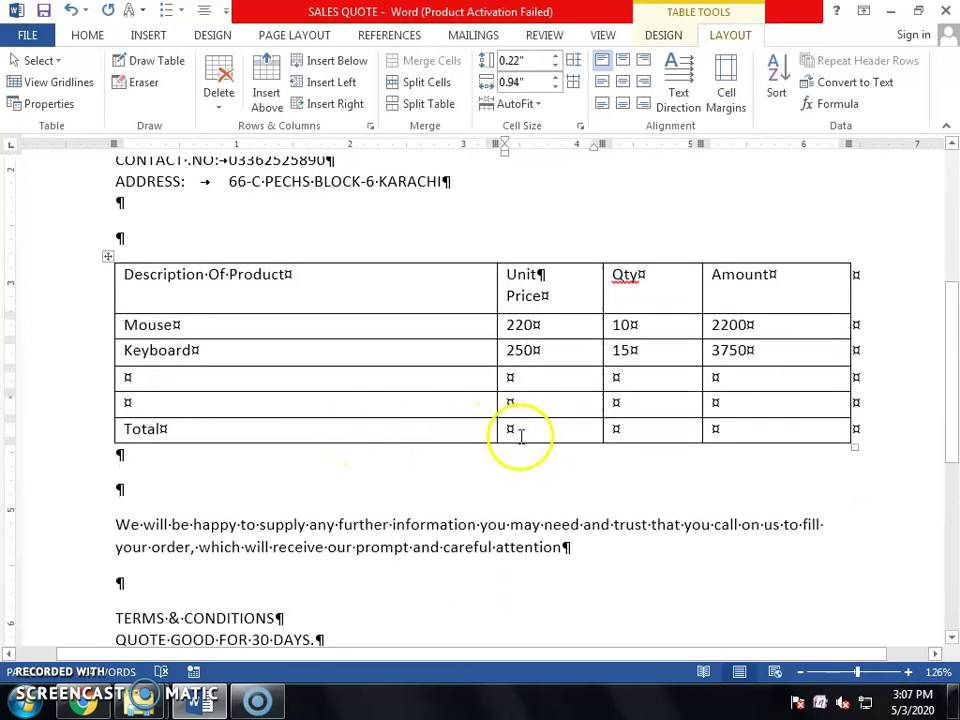
left_click(836, 103)
key("BackSpace")
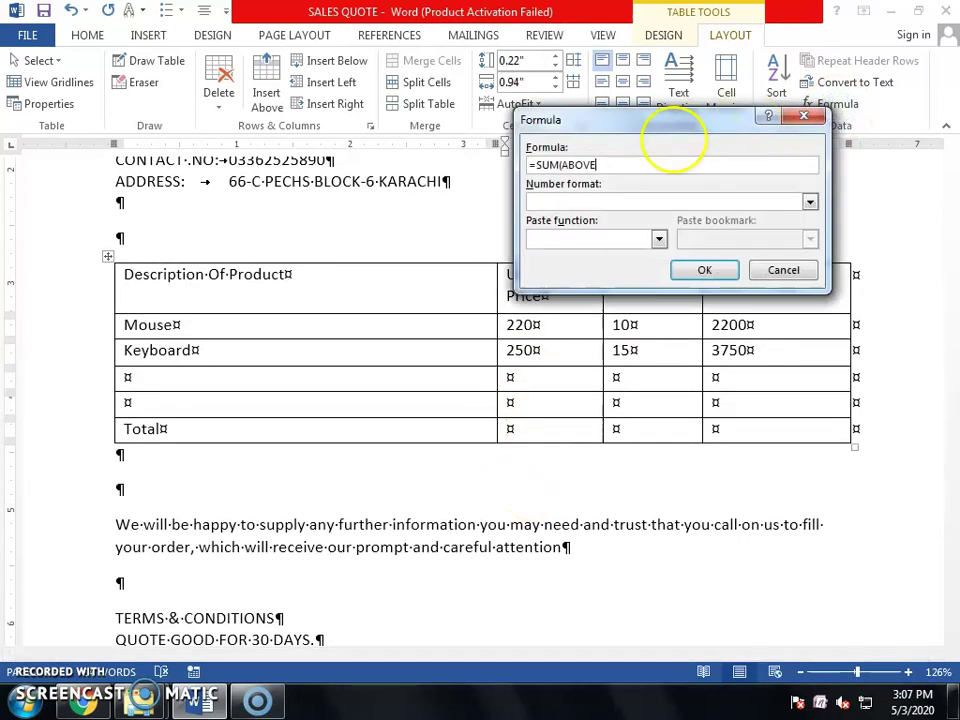
key("BackSpace")
key("BackSpace")
key("BackSpace")
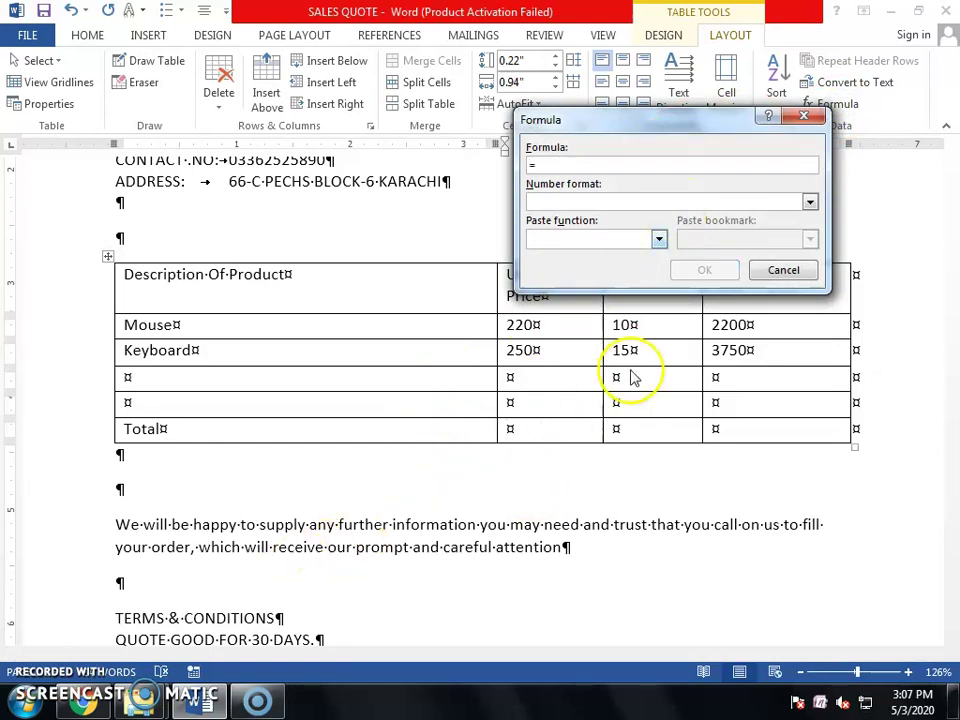
type("sum(above")
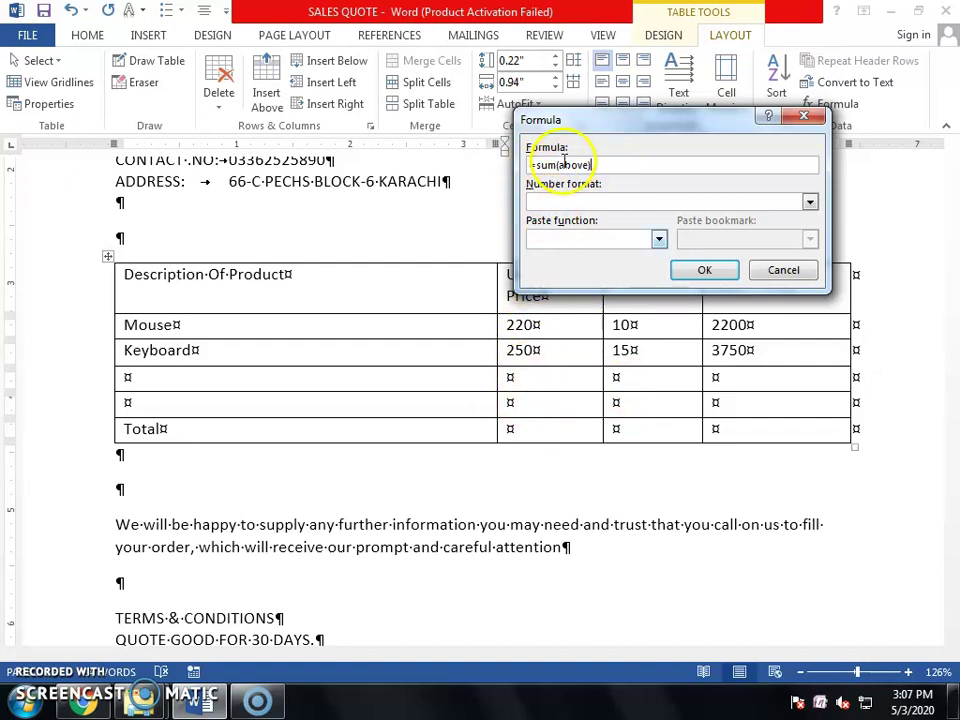
left_click(705, 272)
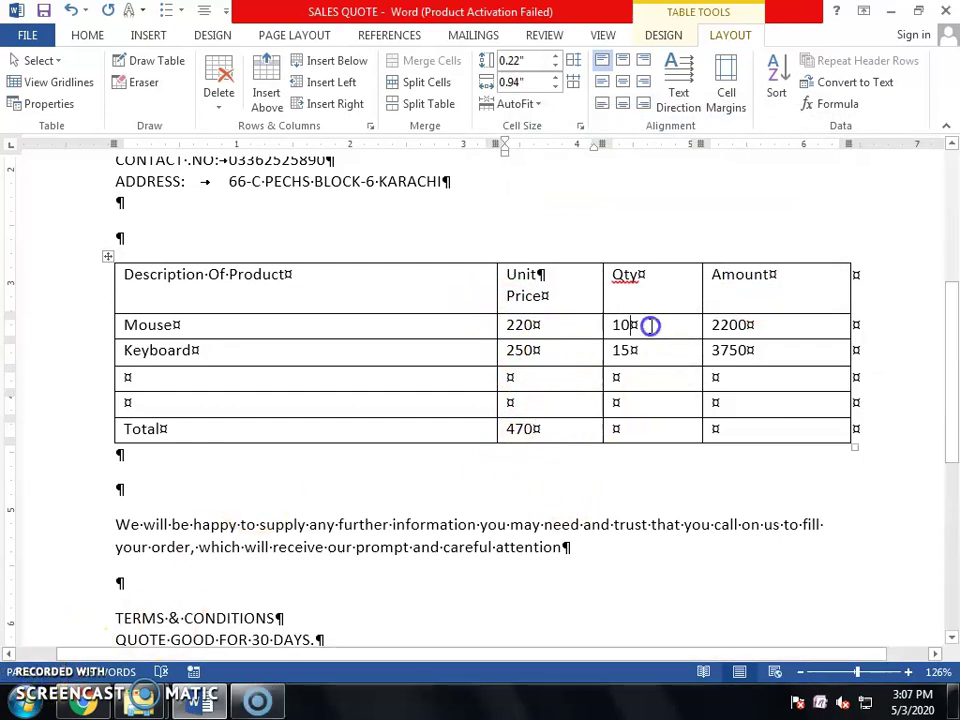
- Insert a =SUM(ABOVE) formula in the Qty total cell, giving 25
left_click(634, 427)
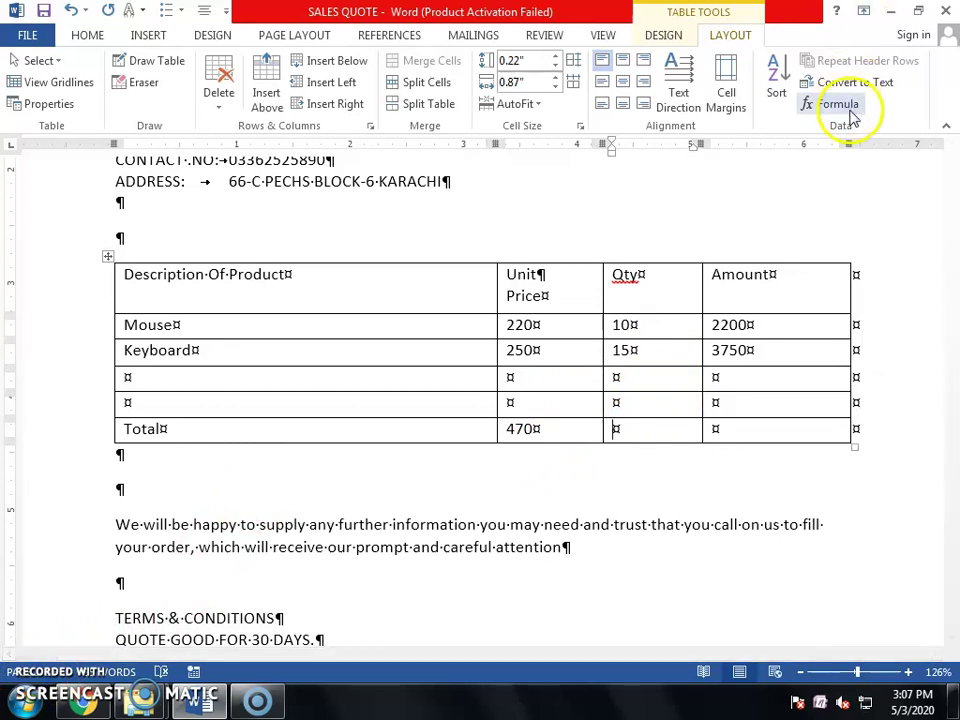
left_click(842, 104)
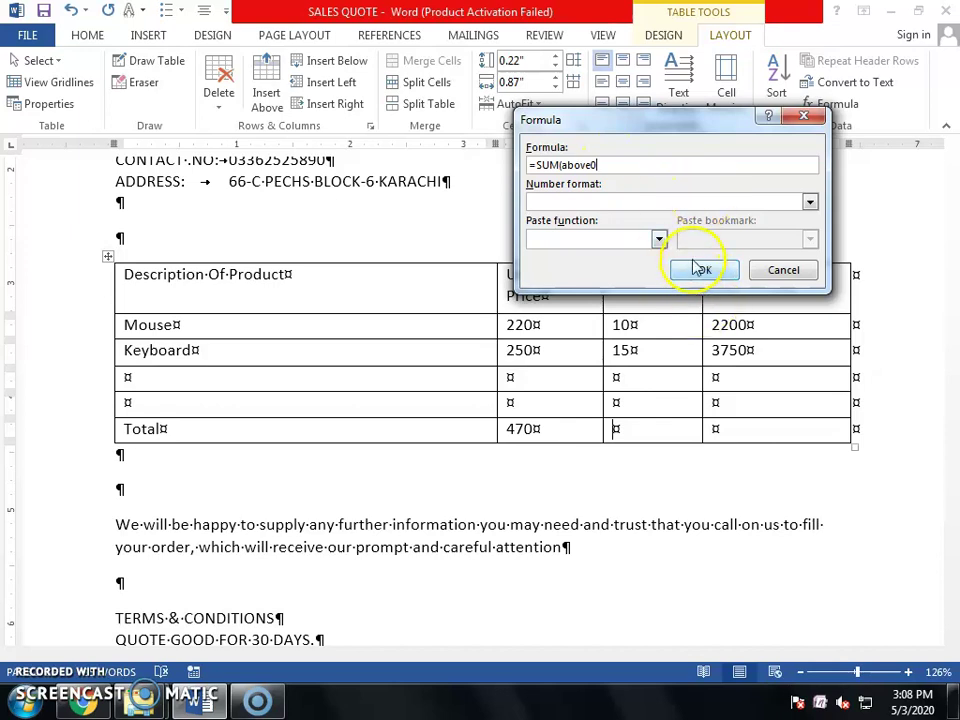
left_click(648, 160)
key("BackSpace")
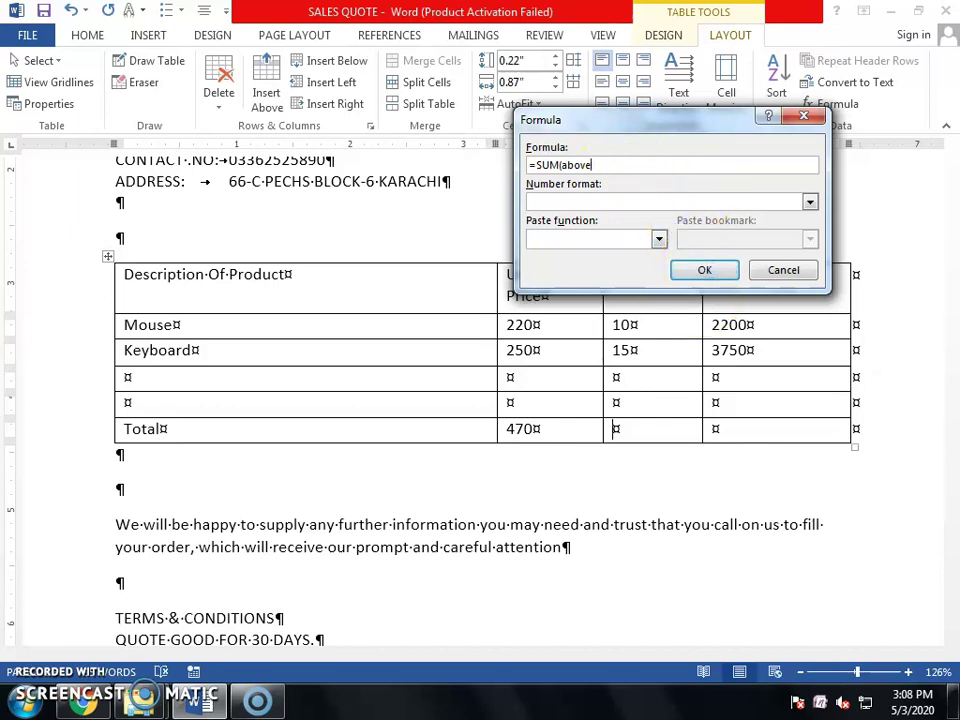
type(")")
left_click(704, 268)
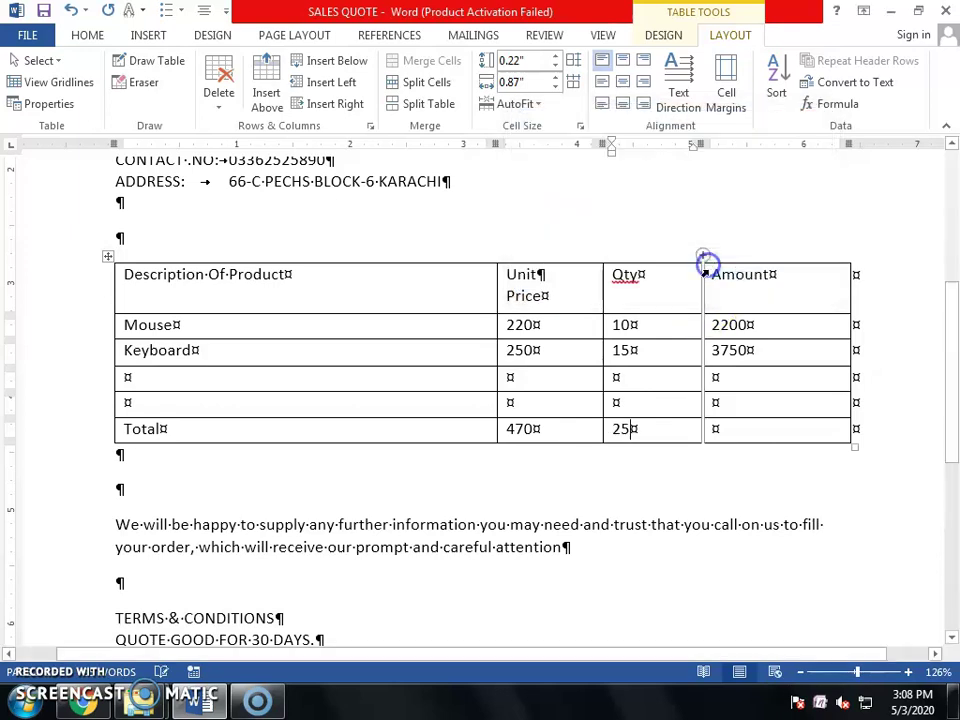
- Insert a =SUM(ABOVE) formula in the Amount total cell, giving 5950, then check the amounts
left_click(753, 432)
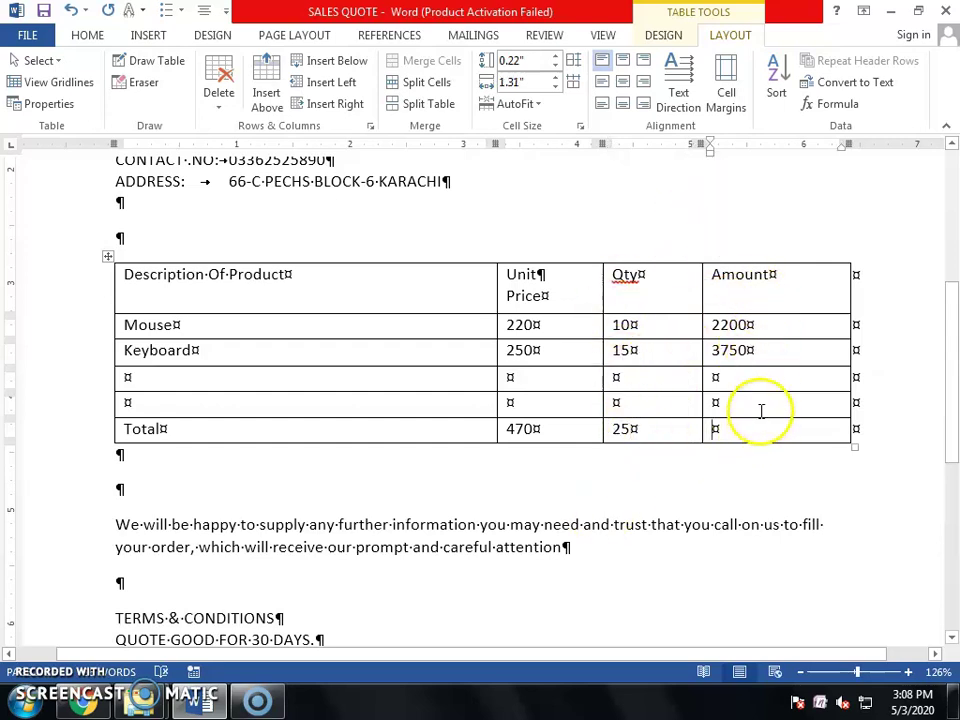
left_click(838, 104)
type("=SUM(above)")
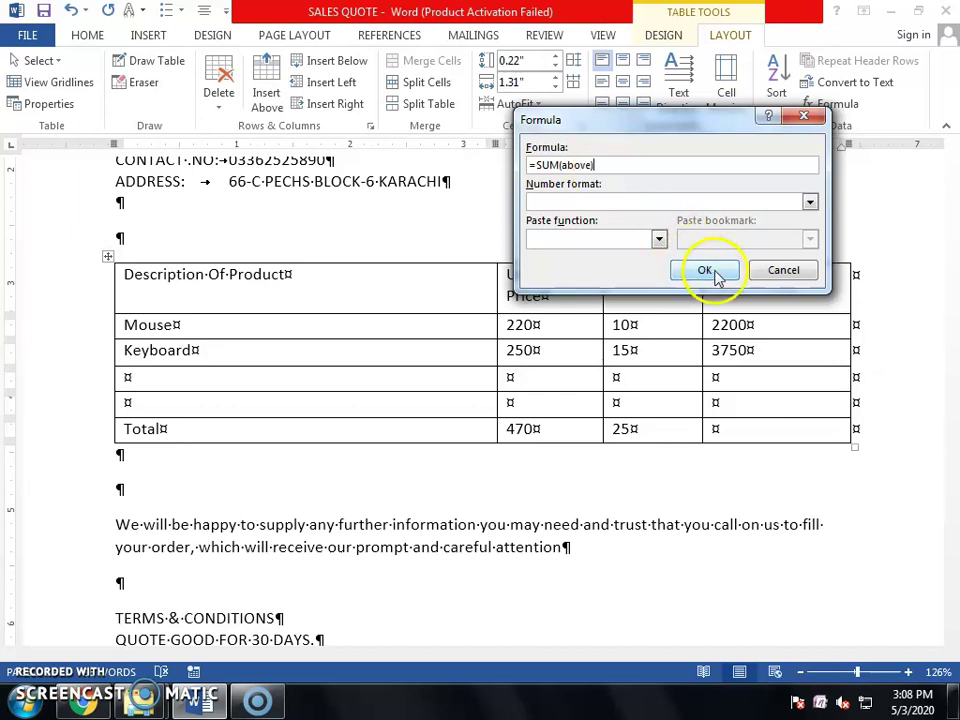
left_click(705, 271)
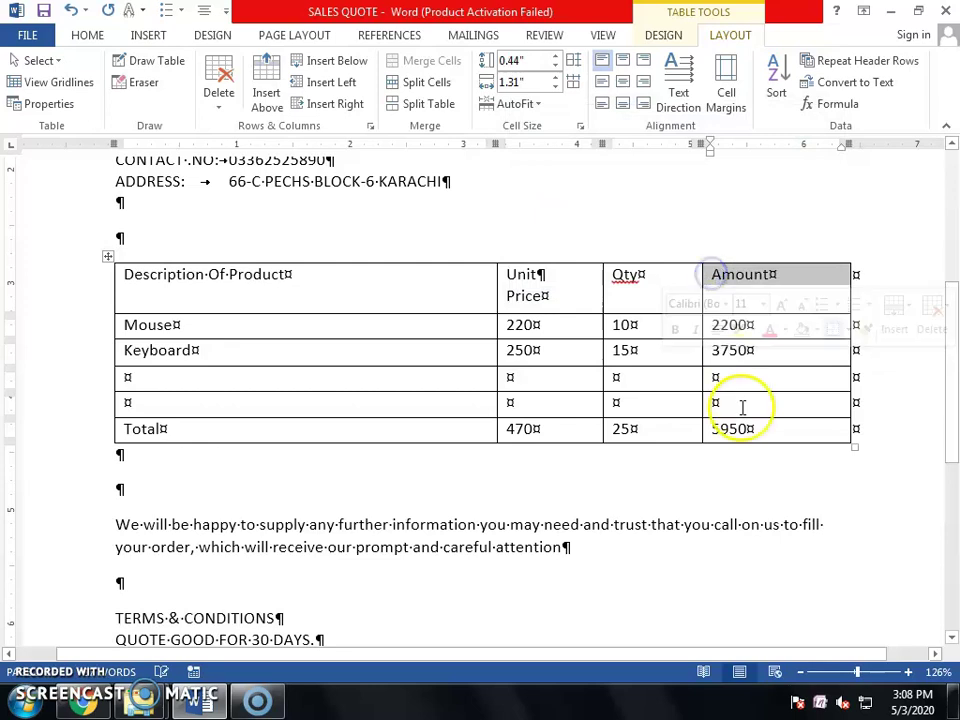
left_click(727, 427)
left_click(733, 377)
left_click(714, 321)
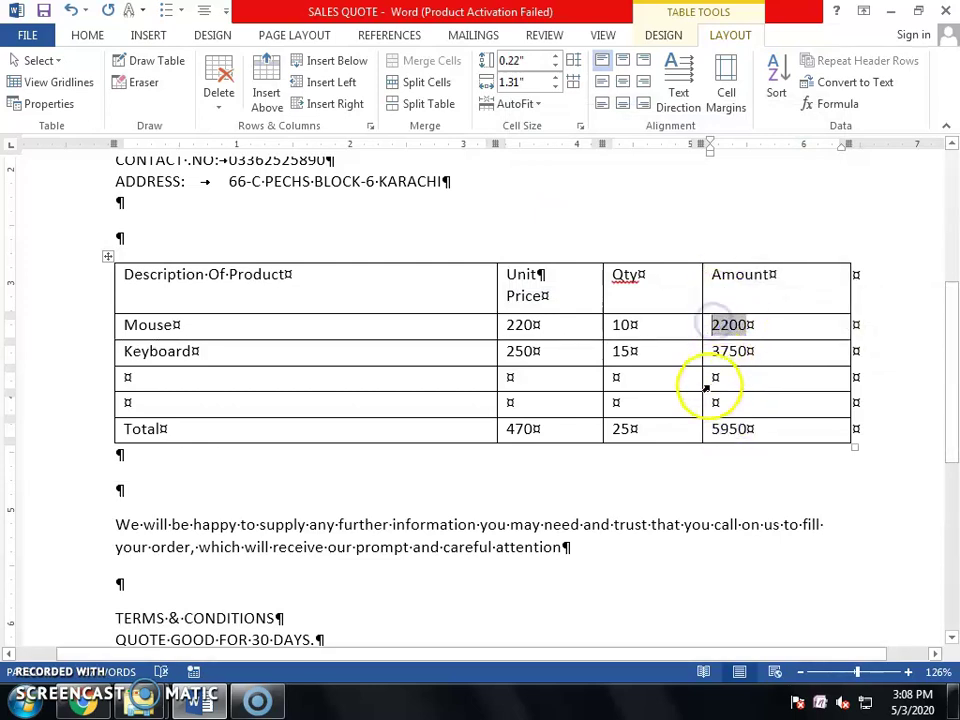
left_click(771, 418)
left_click(759, 435)
left_click(619, 430)
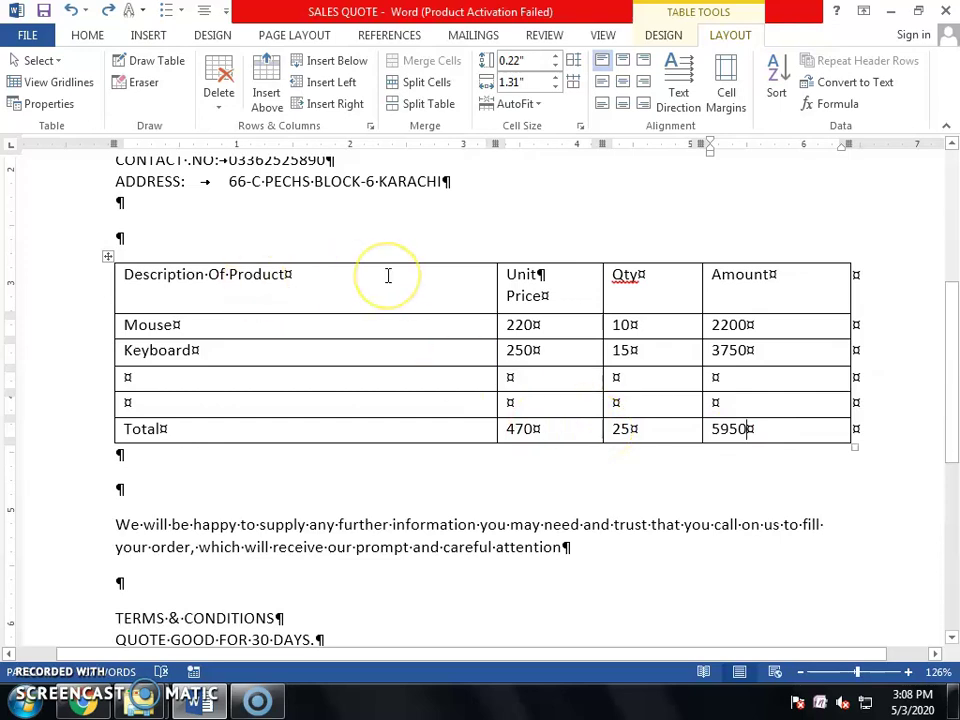
- Apply the black-header grid table style with grey banded rows
left_click(410, 308)
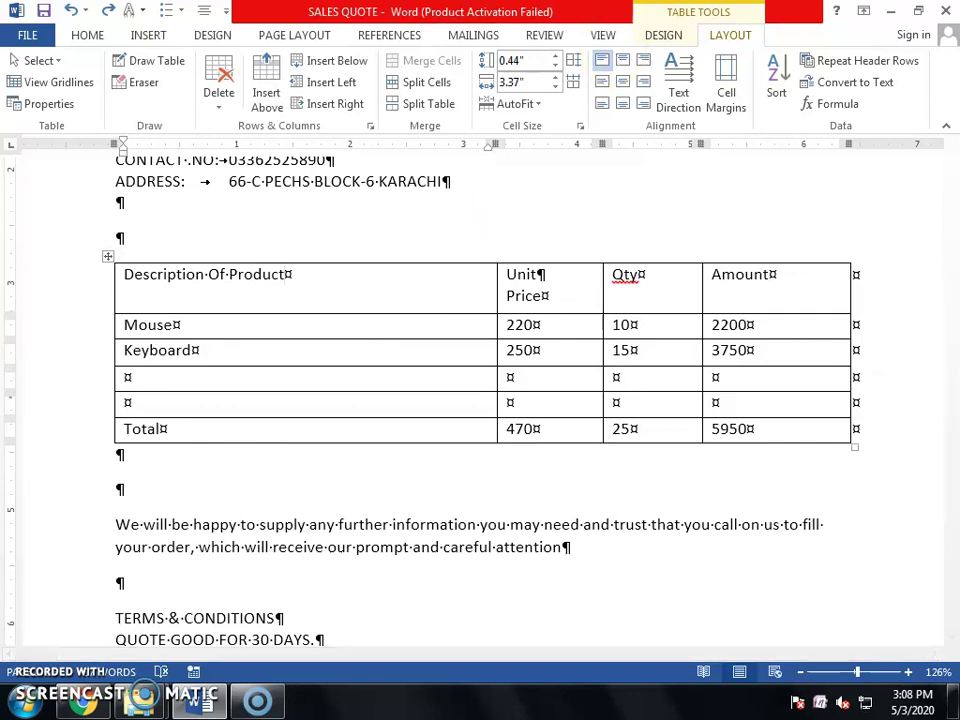
left_click(707, 14)
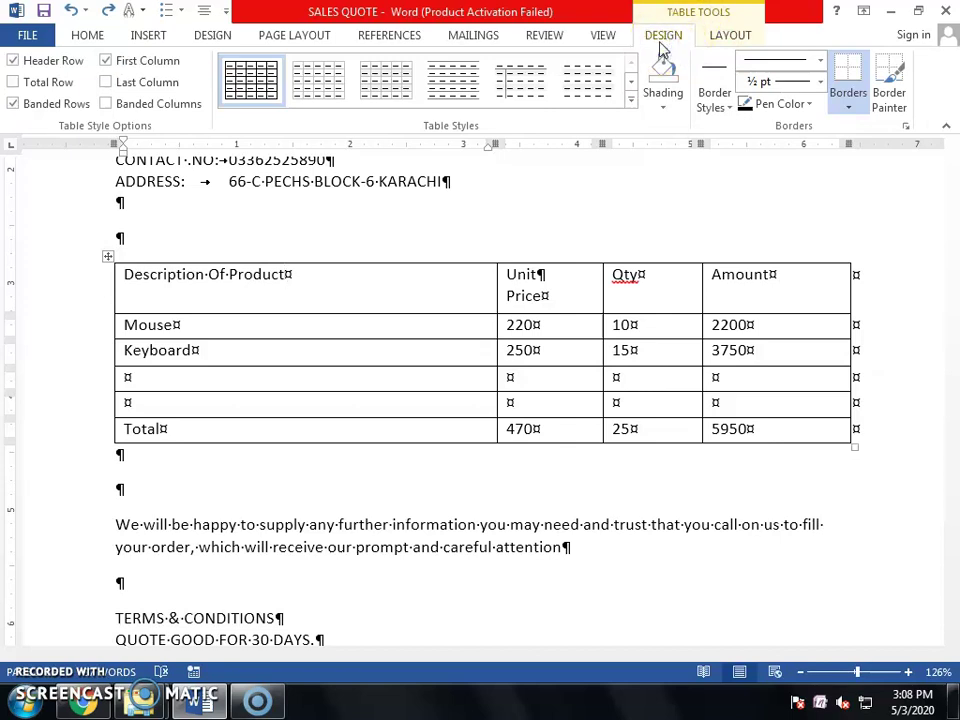
left_click(631, 100)
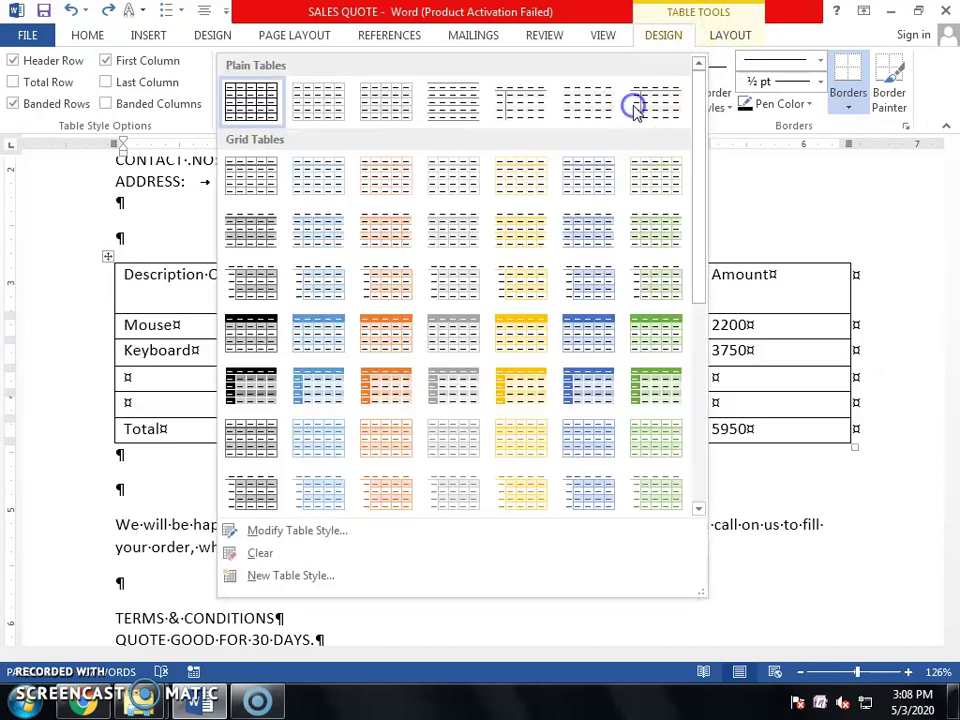
left_click(258, 330)
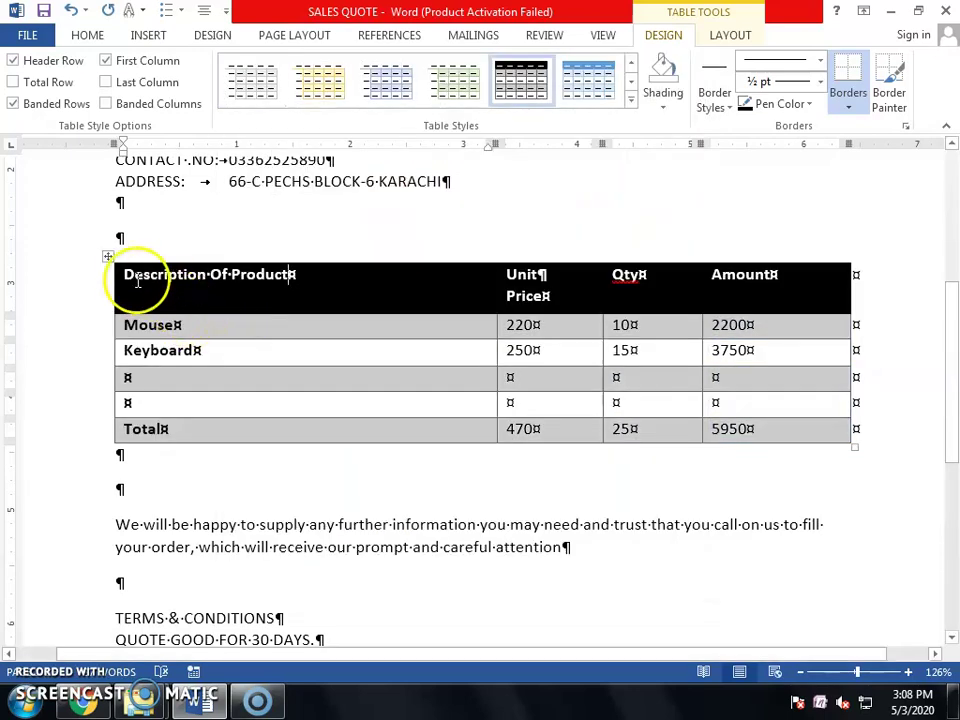
- Centre the header row titles and enlarge their text slightly
left_click_drag(128, 280, 303, 281)
left_click_drag(407, 286, 758, 298)
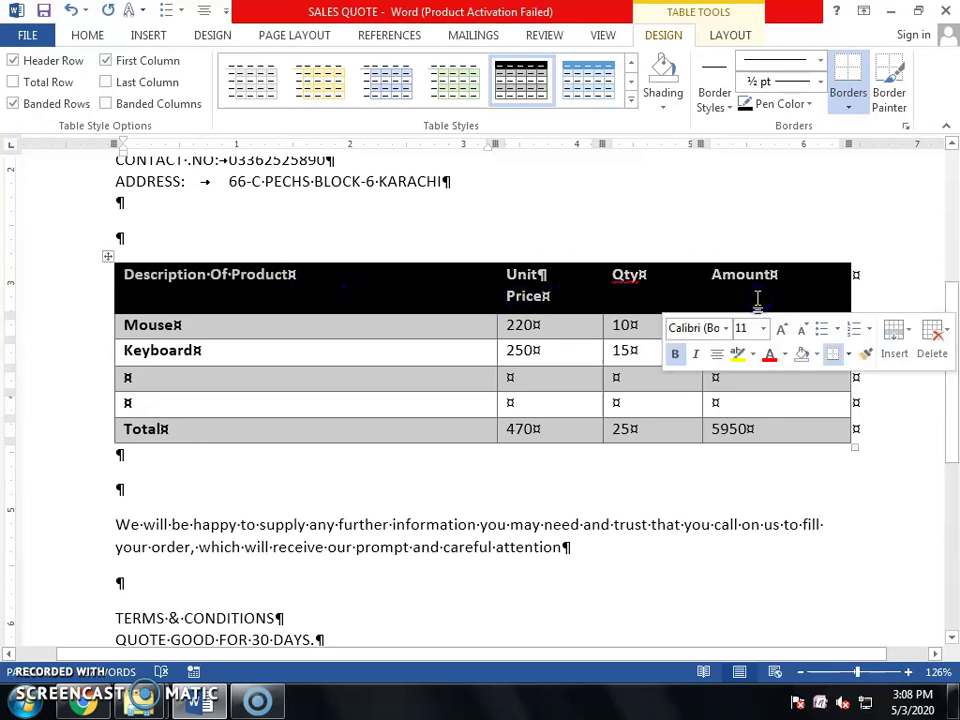
key("ctrl+e")
left_click(758, 290)
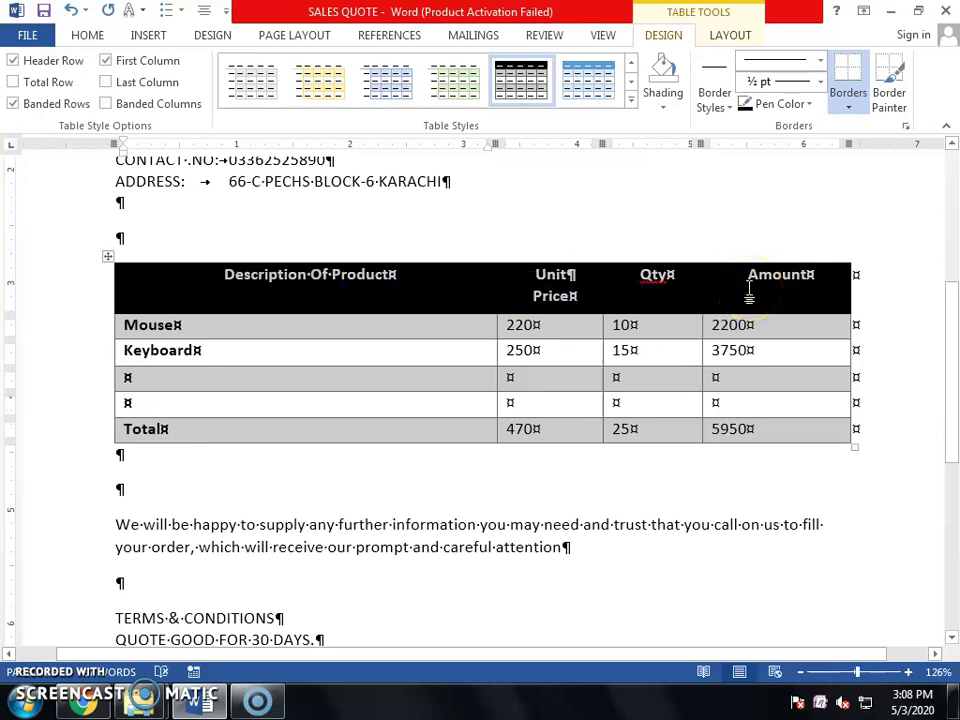
key("ctrl+shift+period")
key("ctrl+shift+period")
key("ctrl+shift+comma")
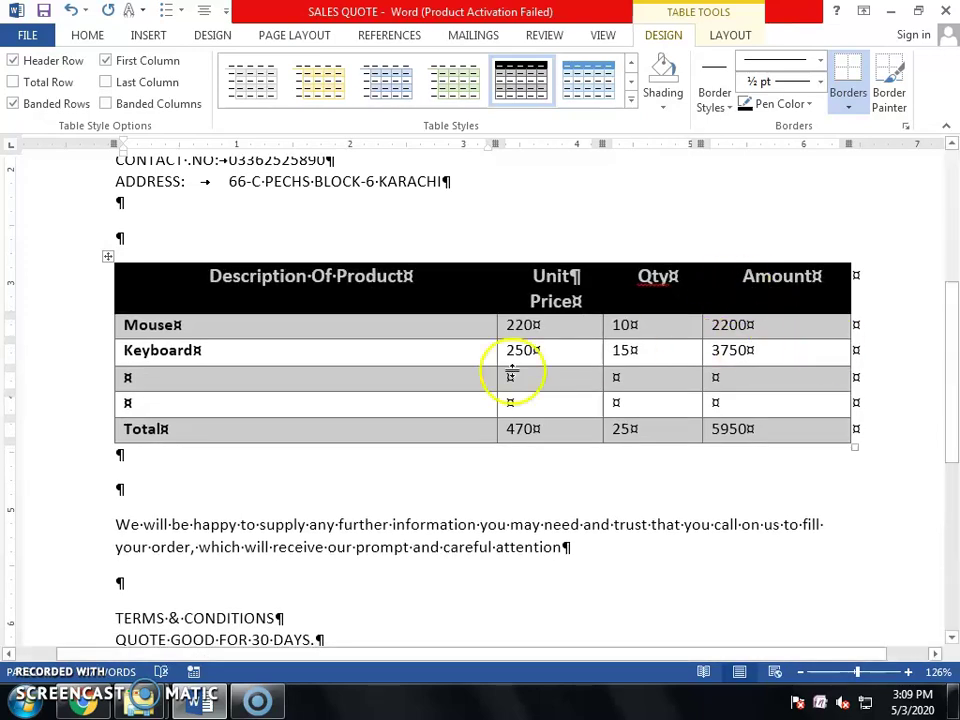
left_click(392, 429)
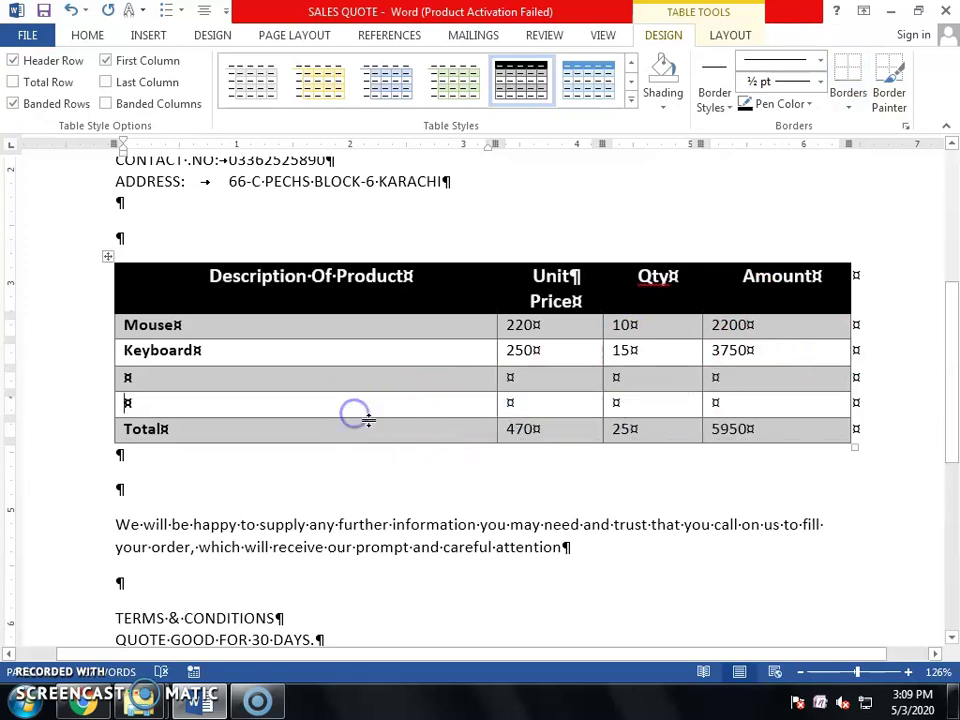
scroll(311, 521, "down", 2)
scroll(289, 505, "up", 3)
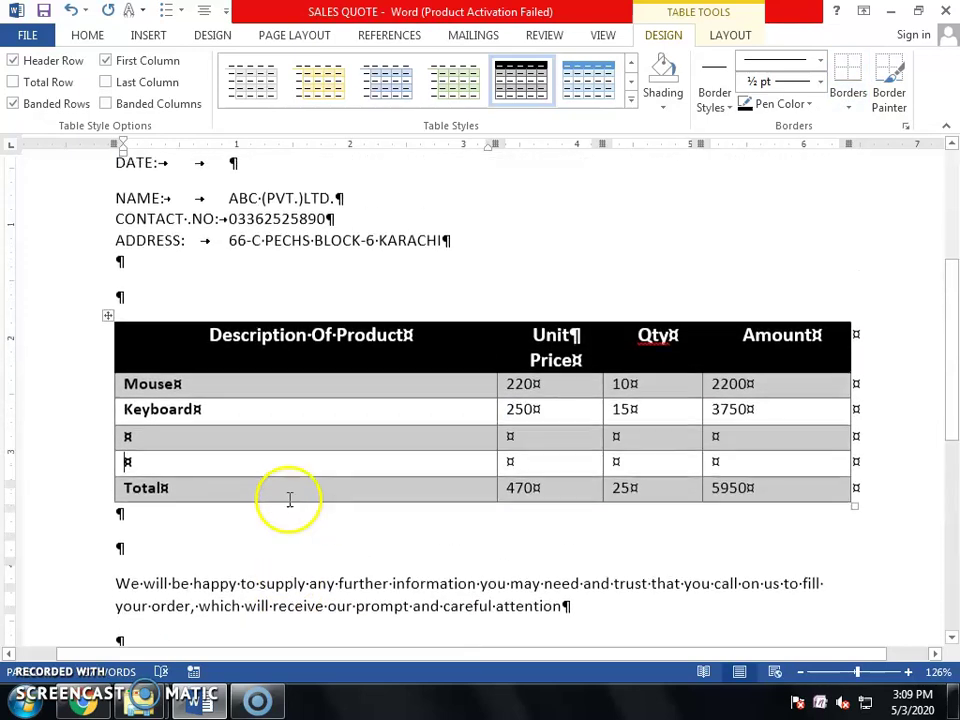
scroll(286, 505, "up", 5)
scroll(285, 500, "down", 1)
scroll(200, 450, "up", 1)
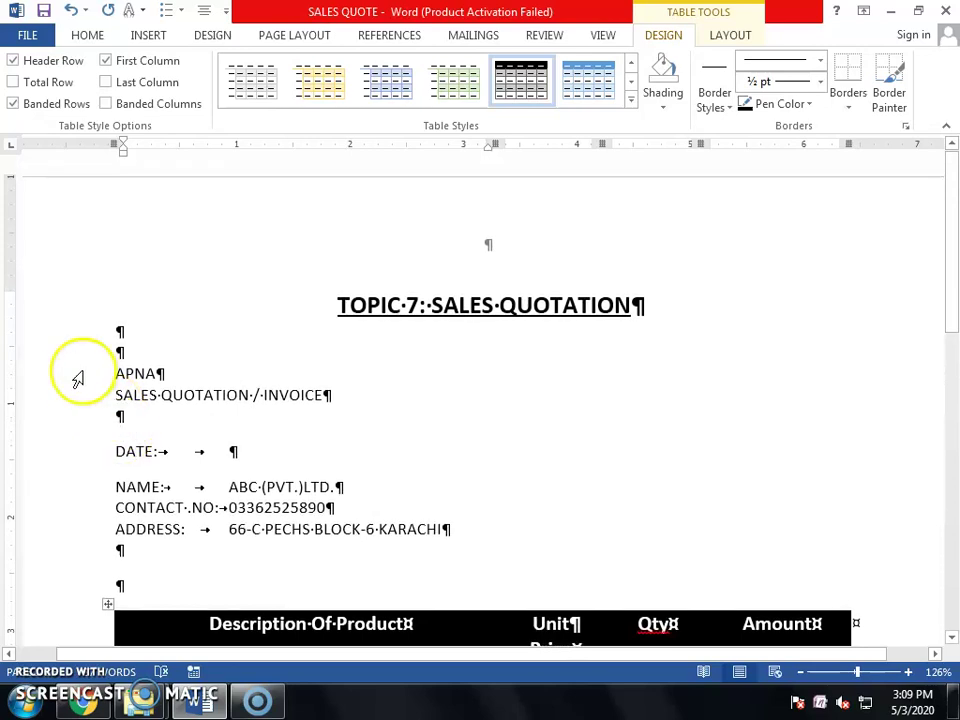
- Make the APNA company name centred, bold, larger and set in Arial Black
left_click(77, 376)
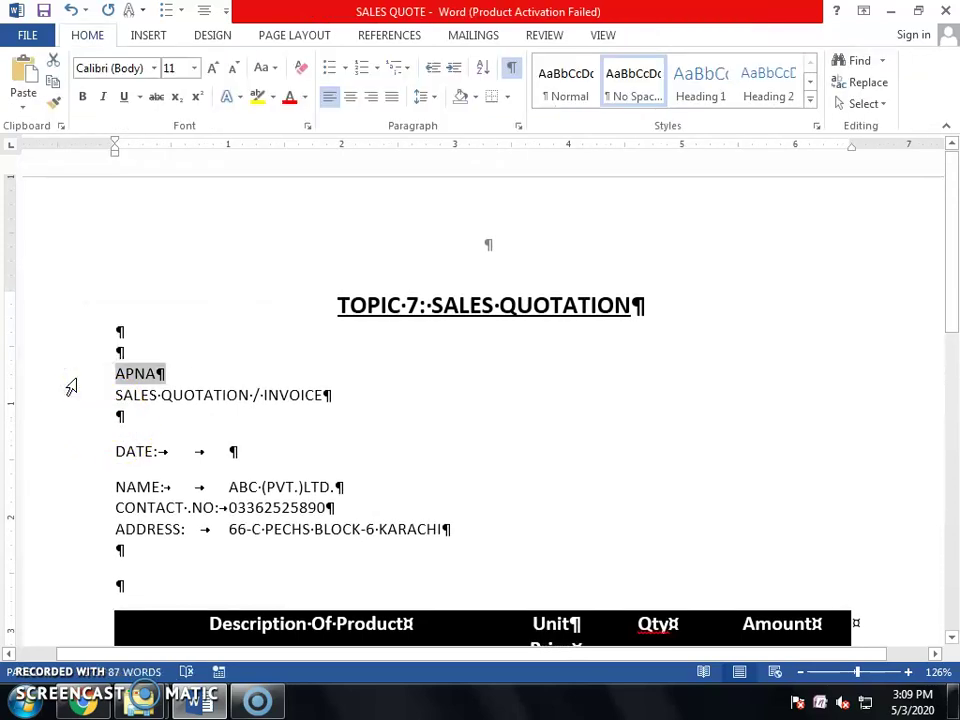
key("ctrl+e")
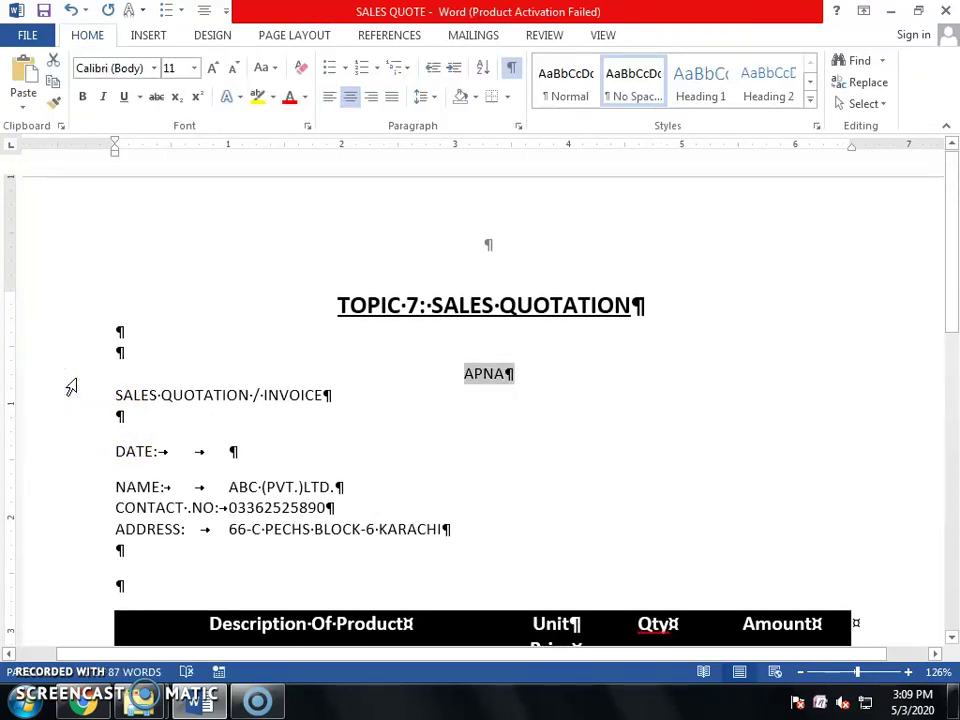
key("ctrl+b")
key("ctrl+bracketright")
key("ctrl+bracketright")
key("ctrl+bracketright")
key("ctrl+bracketright")
key("ctrl+bracketright")
key("ctrl+bracketright")
key("ctrl+bracketright")
key("ctrl+bracketright")
key("ctrl+bracketright")
key("ctrl+bracketright")
key("ctrl+bracketright")
key("ctrl+bracketright")
key("ctrl+bracketright")
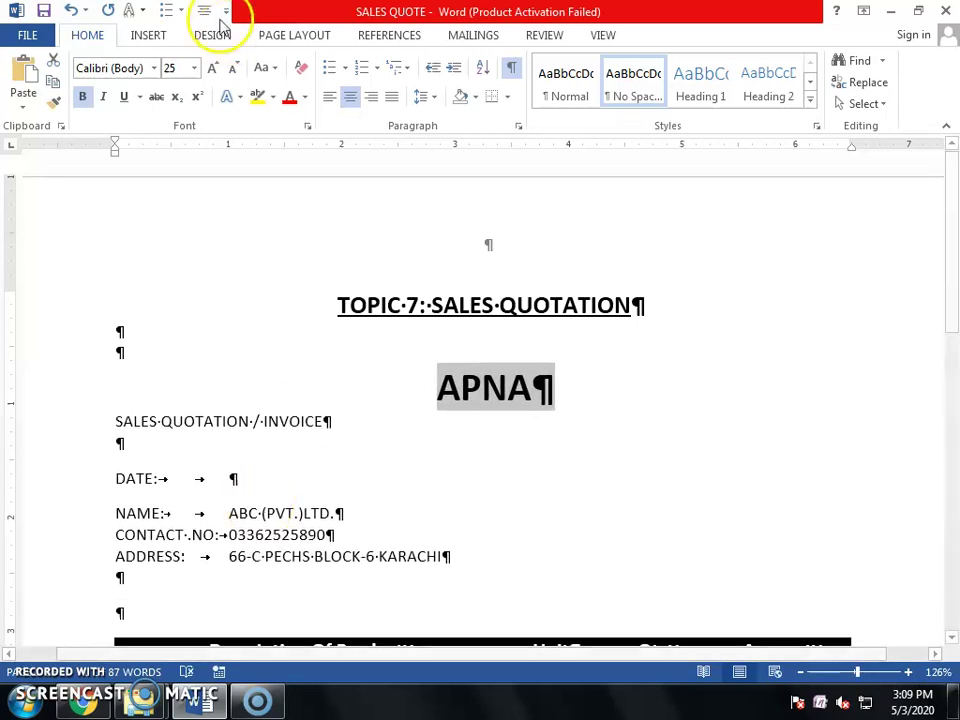
left_click(154, 68)
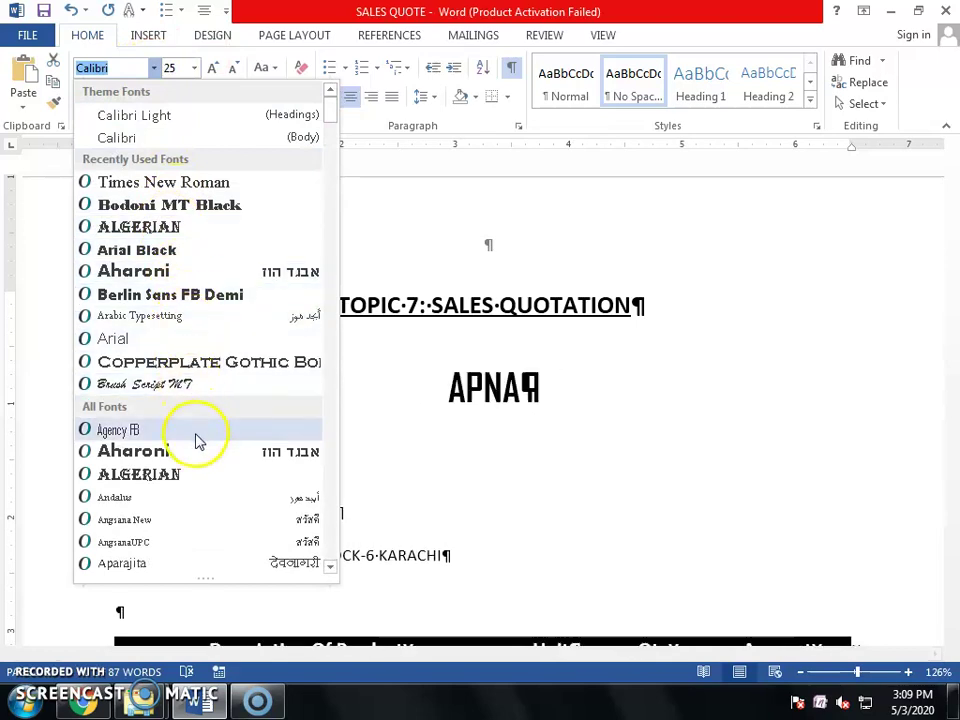
left_click(189, 250)
scroll(300, 380, "down", 3)
scroll(321, 360, "up", 3)
scroll(321, 360, "down", 10)
scroll(321, 360, "down", 1)
scroll(321, 360, "up", 7)
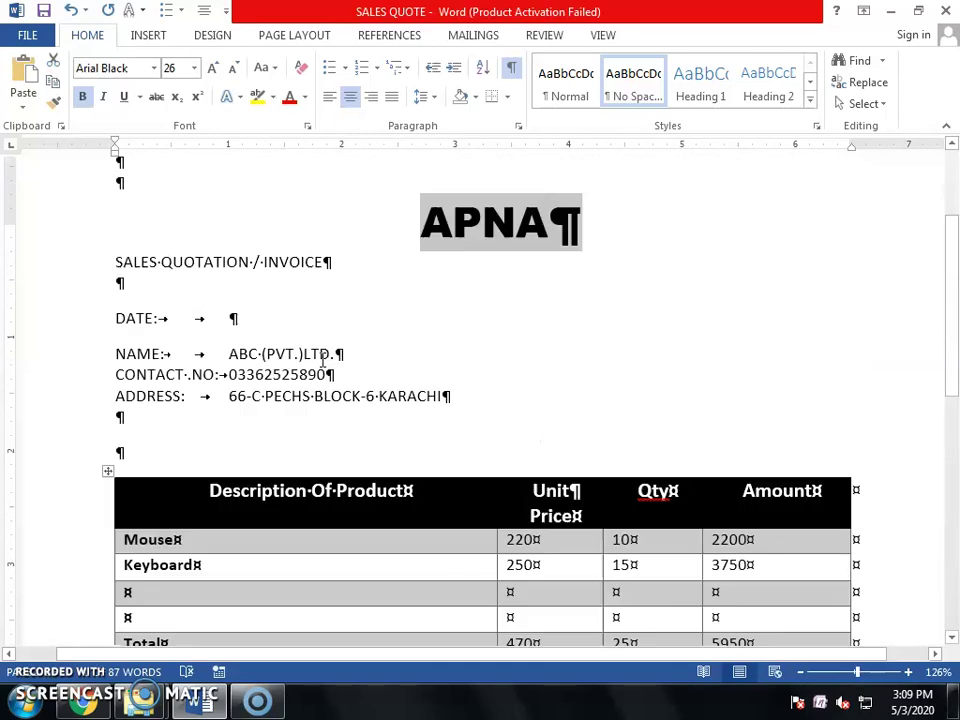
scroll(94, 368, "up", 2)
- Make the SALES QUOTATION / INVOICE line centred, bold, underlined and 15 pt
left_click(90, 368)
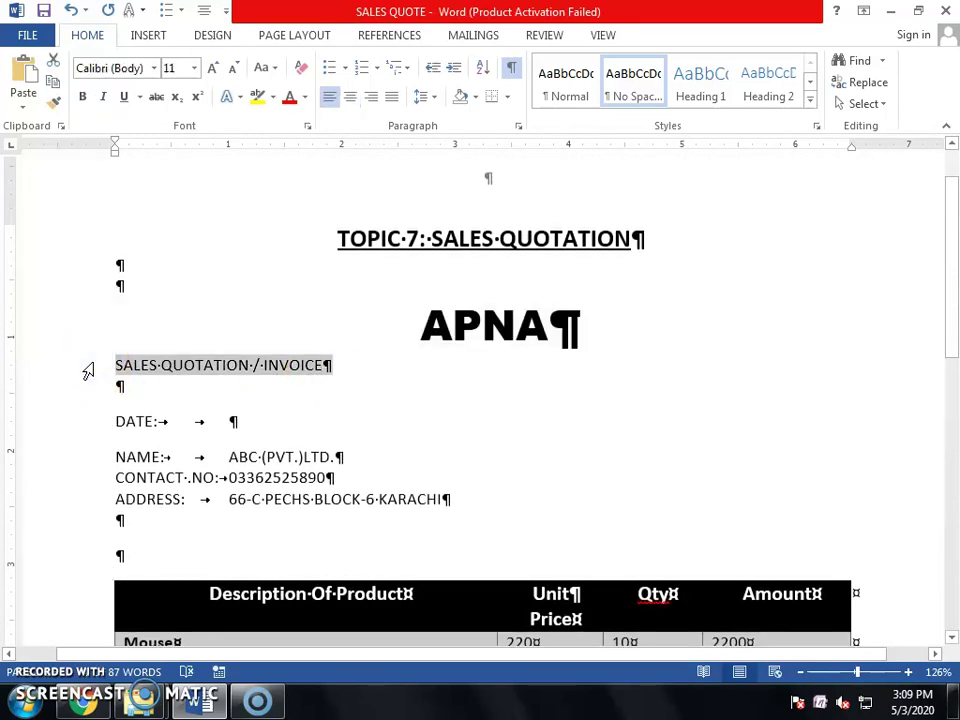
key("ctrl+e")
key("ctrl+b")
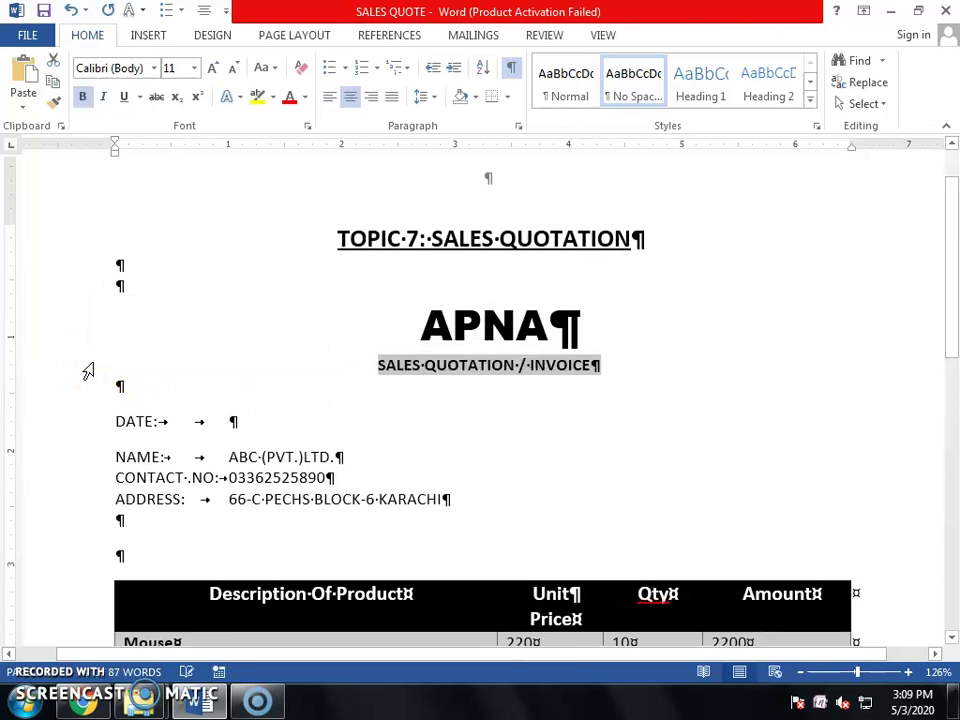
key("ctrl+shift+period")
key("ctrl+shift+period")
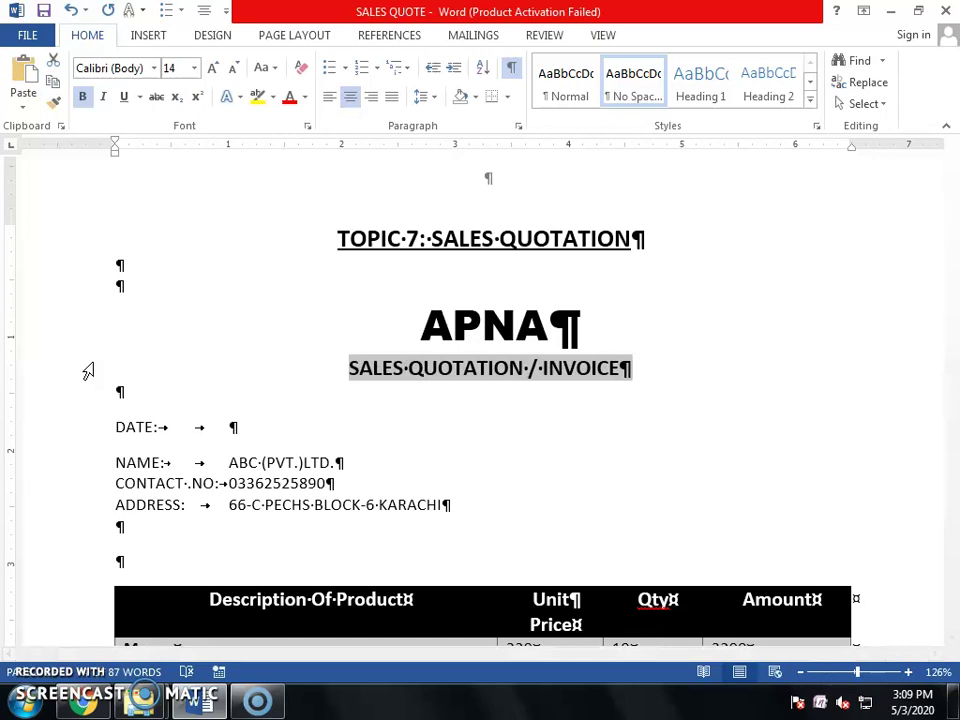
key("ctrl+bracketright")
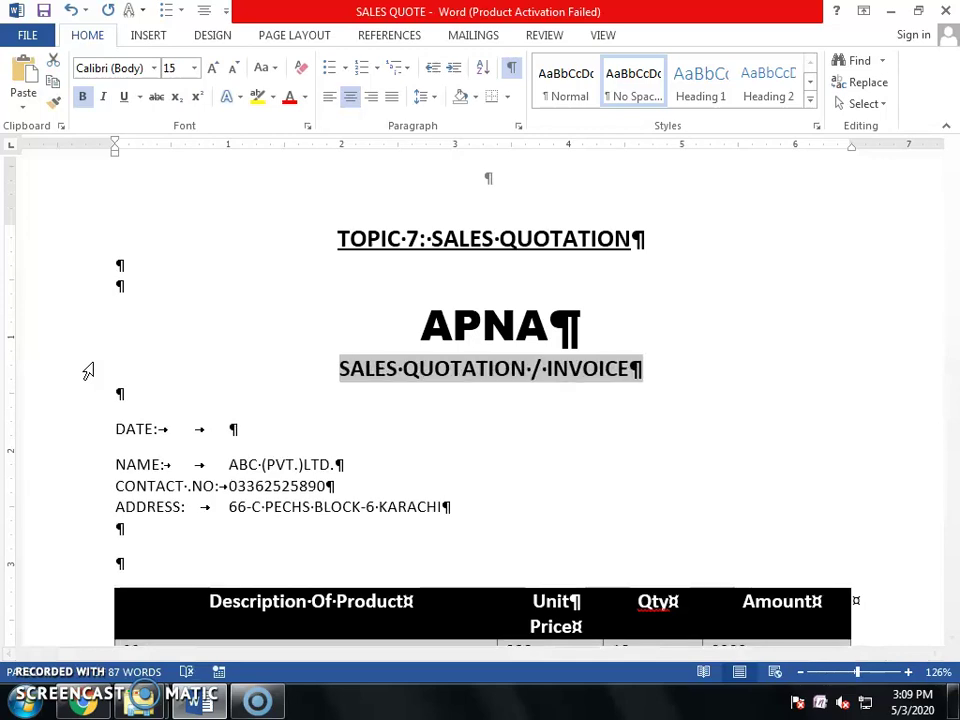
key("ctrl+u")
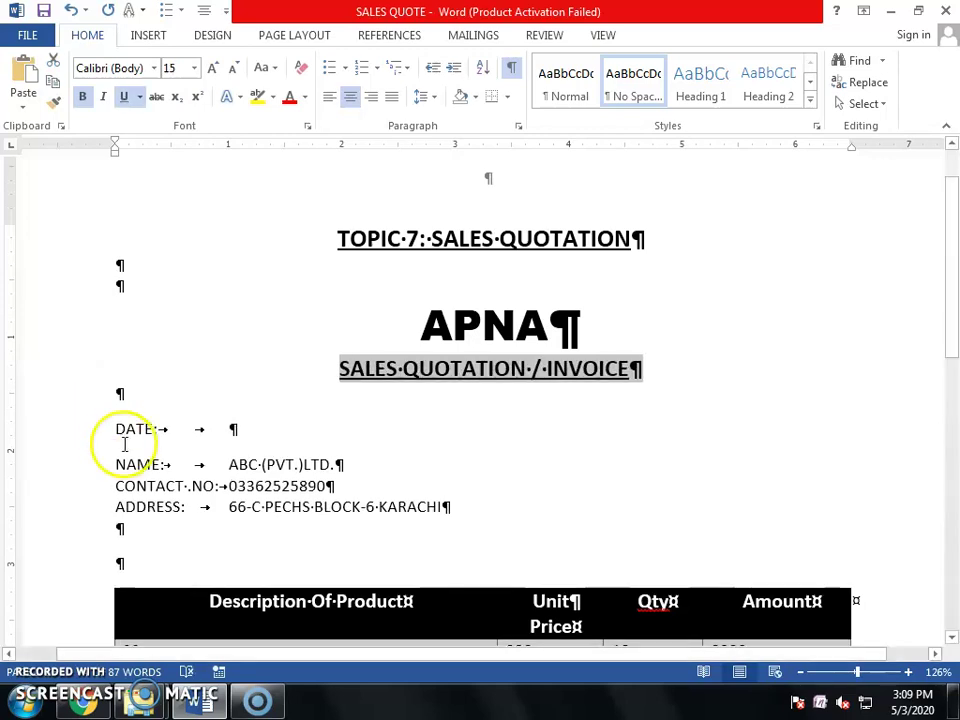
scroll(124, 443, "down", 2)
- Insert today's date, 5/3/2020, on the DATE line with Alt+Shift+D
left_click(214, 316)
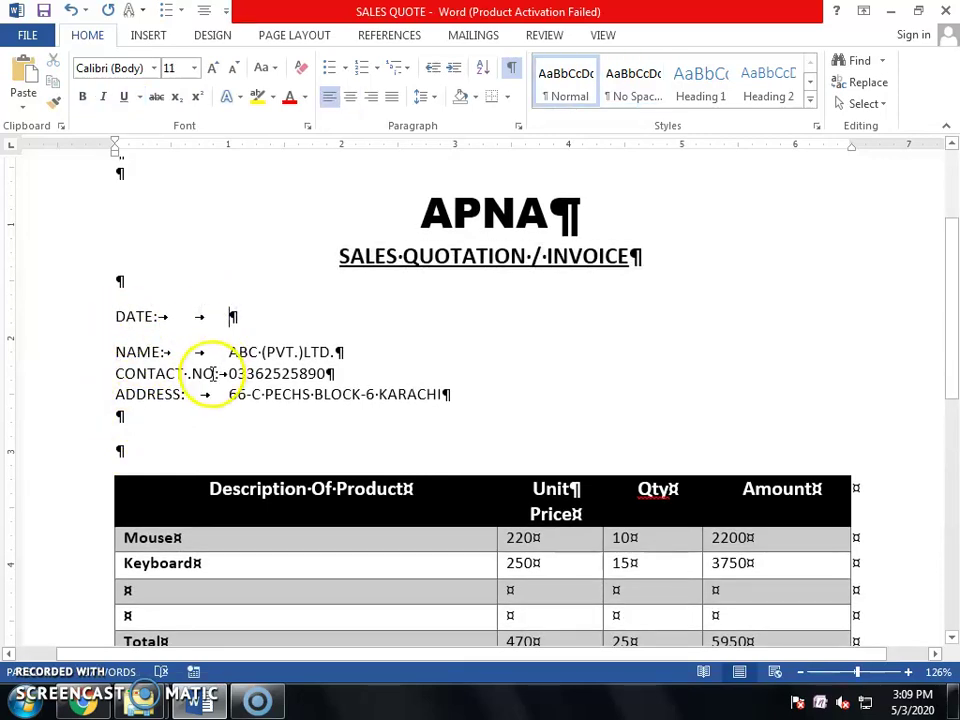
key("alt")
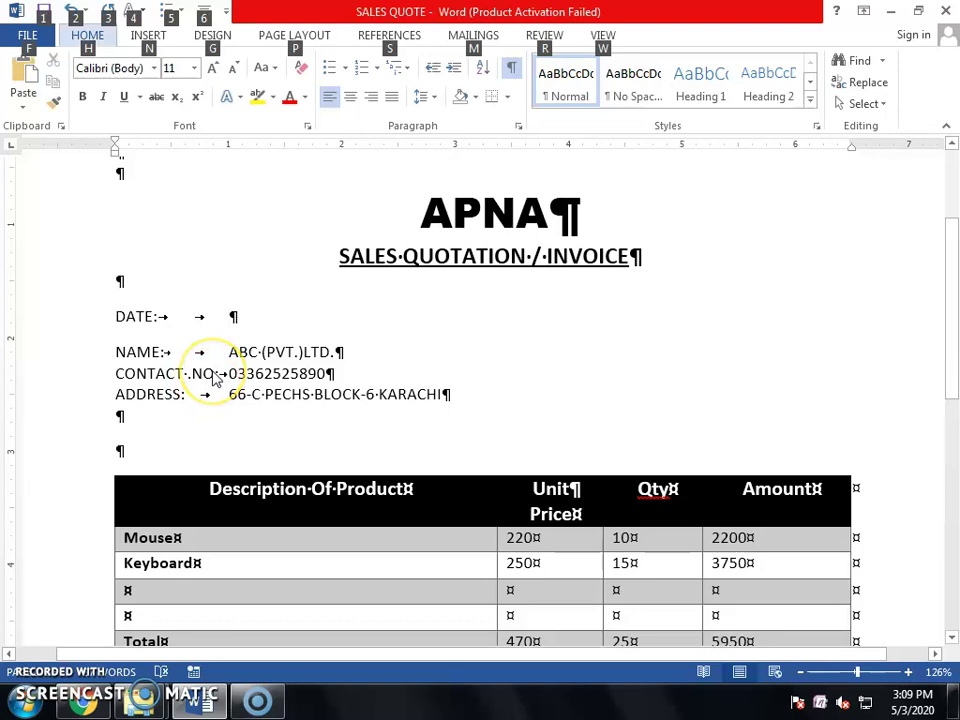
key("alt+shift+d")
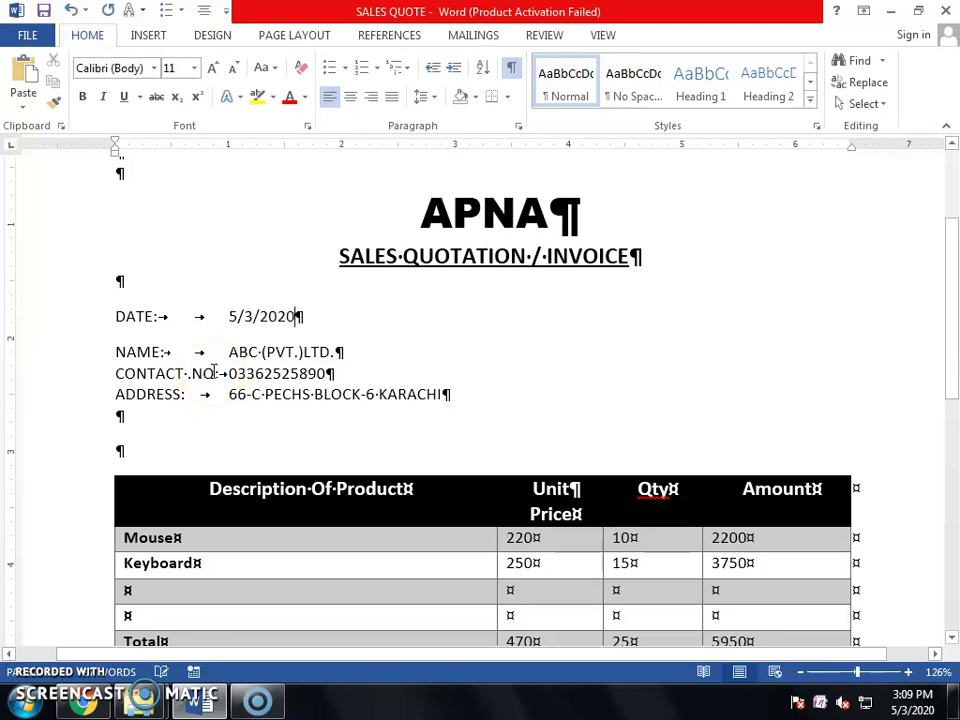
- Make the DATE through ADDRESS customer details bold, keeping them at 11 pt
left_click_drag(40, 318, 184, 396)
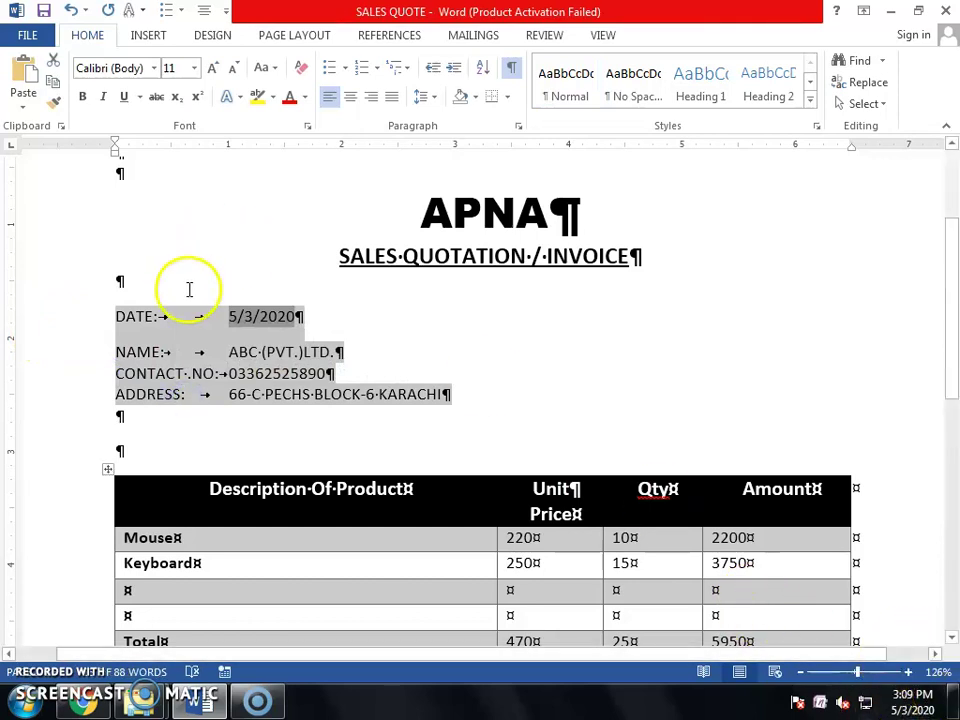
key("ctrl+b")
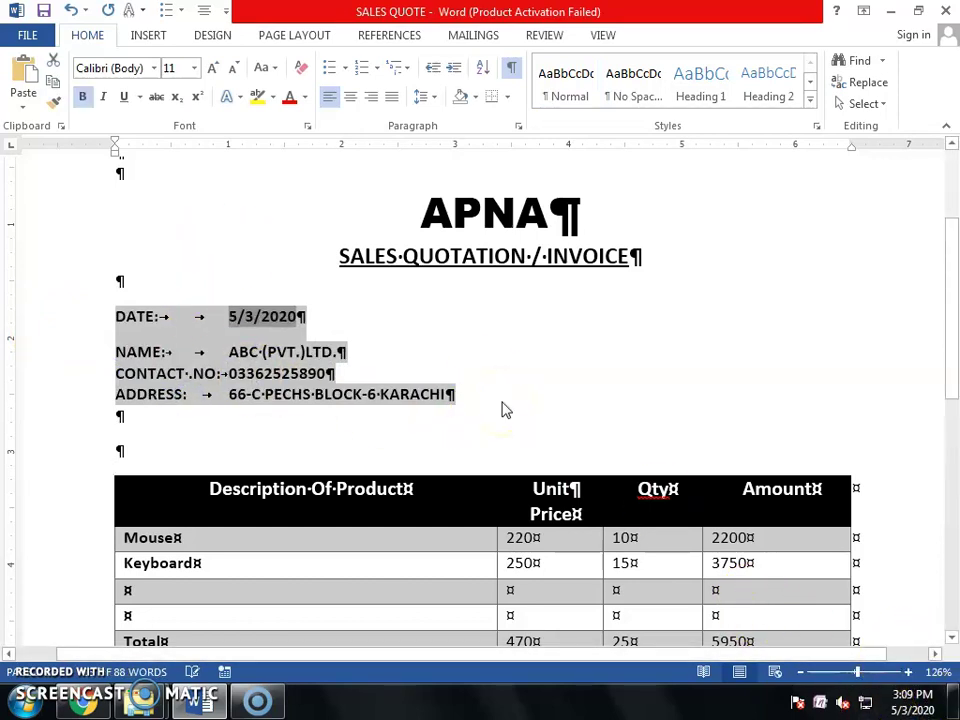
key("ctrl+shift+period")
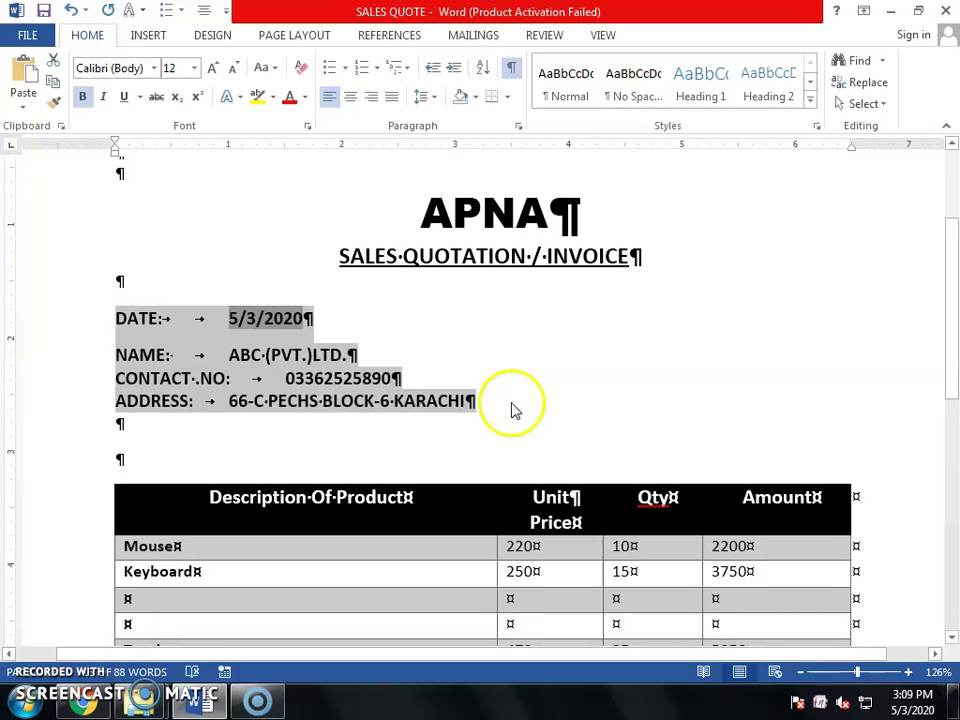
key("ctrl+shift+comma")
left_click(312, 410)
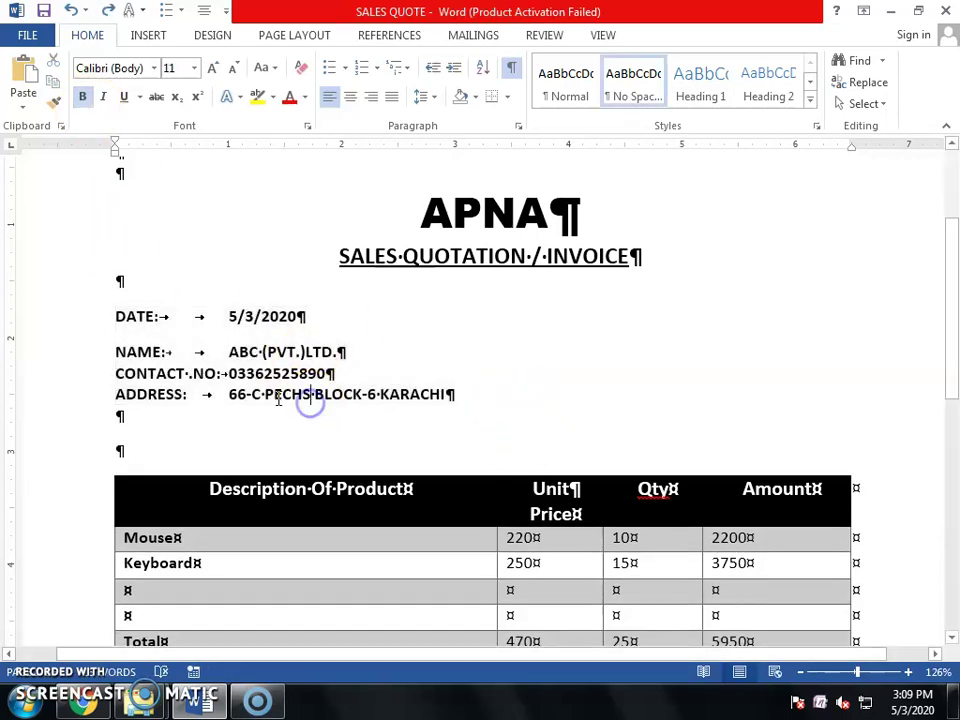
- Underline the TERMS & CONDITIONS heading and enlarge it to 14 pt
scroll(289, 394, "down", 1)
scroll(302, 332, "down", 1)
scroll(337, 422, "down", 2)
scroll(345, 430, "down", 3)
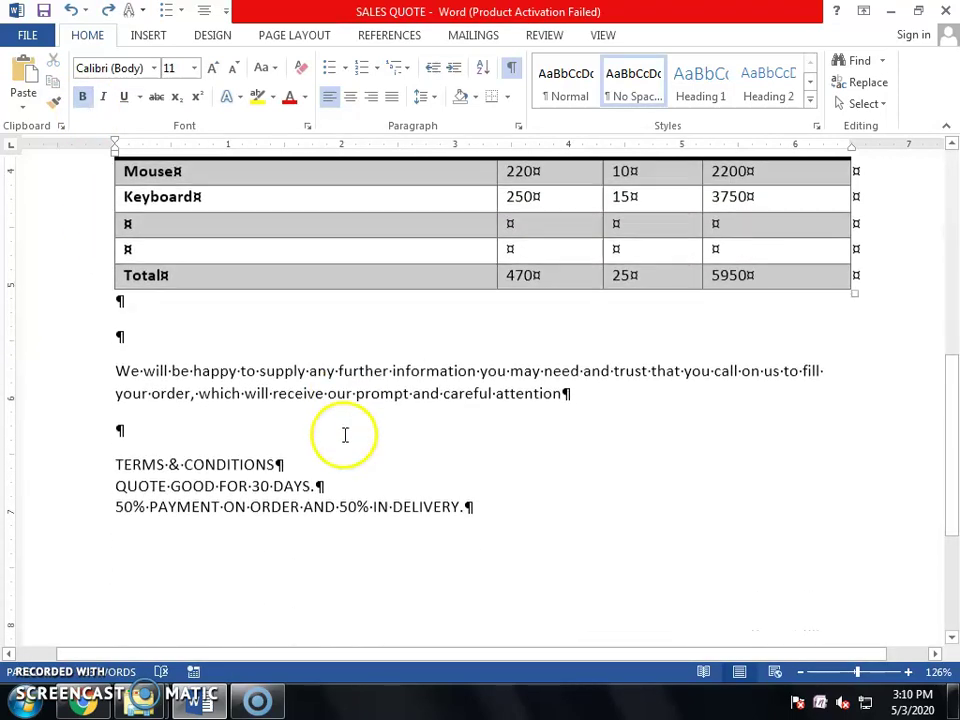
left_click(70, 438)
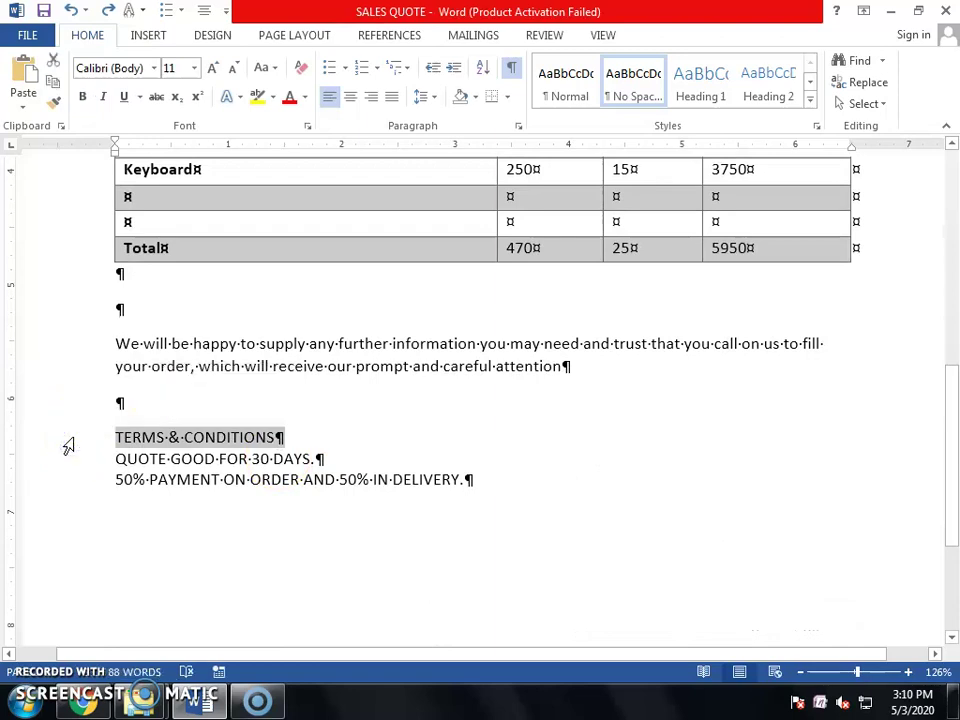
key("ctrl+u")
key("ctrl+shift+period")
key("ctrl+shift+period")
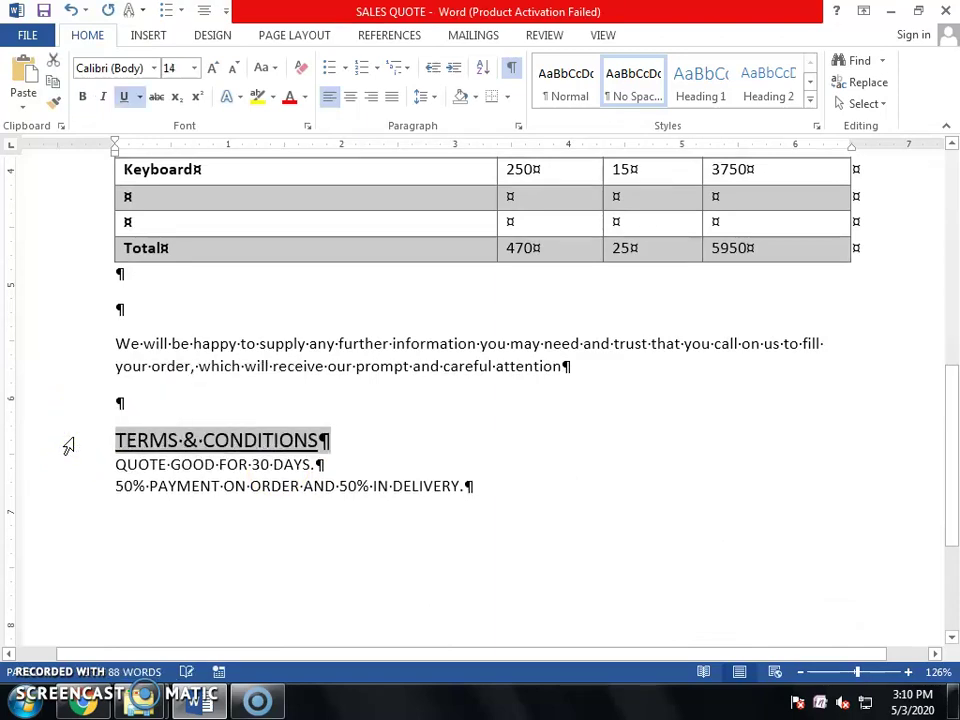
left_click(255, 409)
scroll(255, 410, "up", 3)
scroll(260, 408, "up", 3)
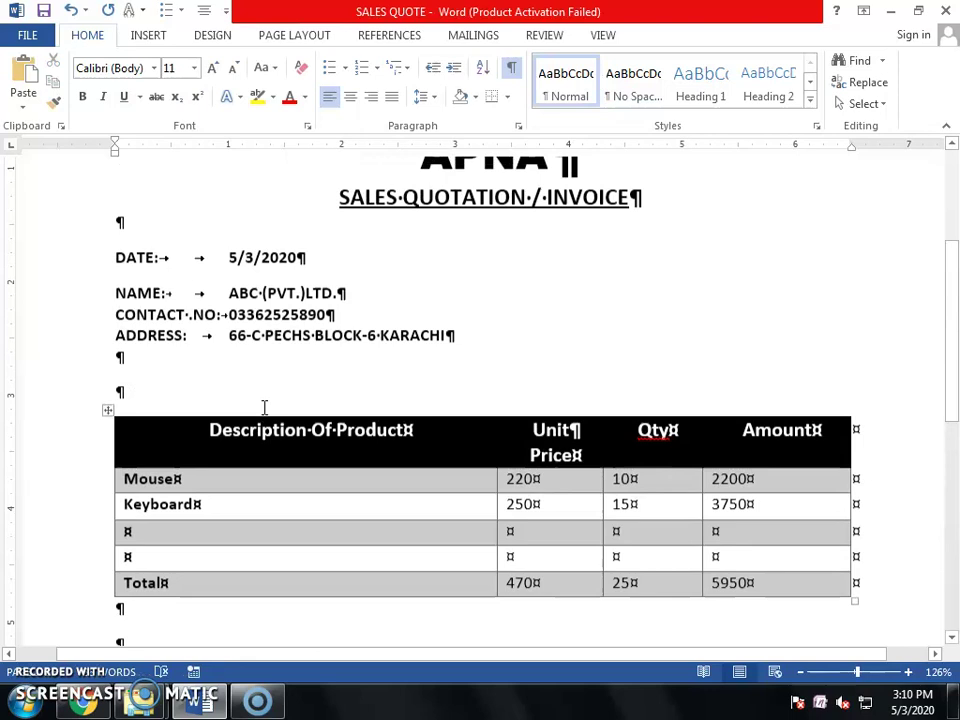
scroll(265, 410, "up", 1)
scroll(264, 408, "up", 1)
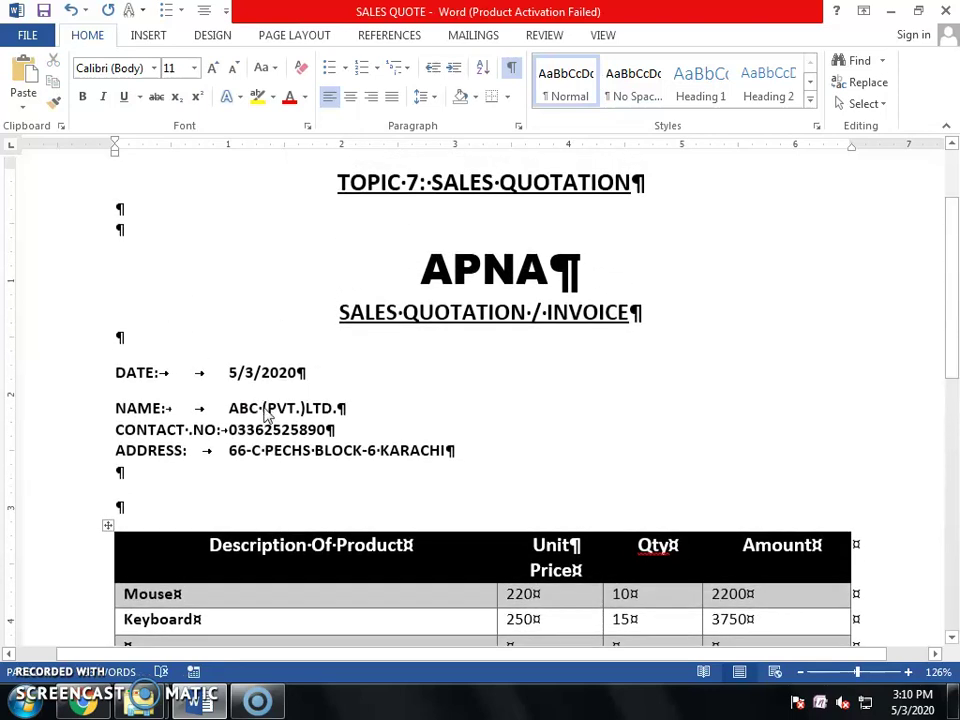
key("ctrl+p")
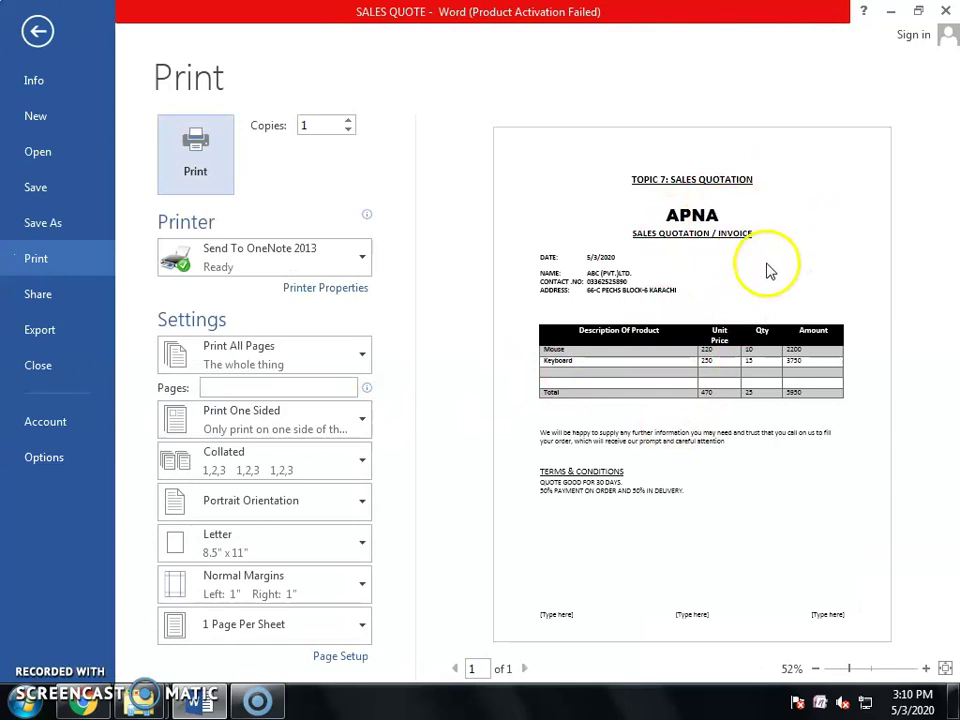
scroll(768, 270, "up", 2)
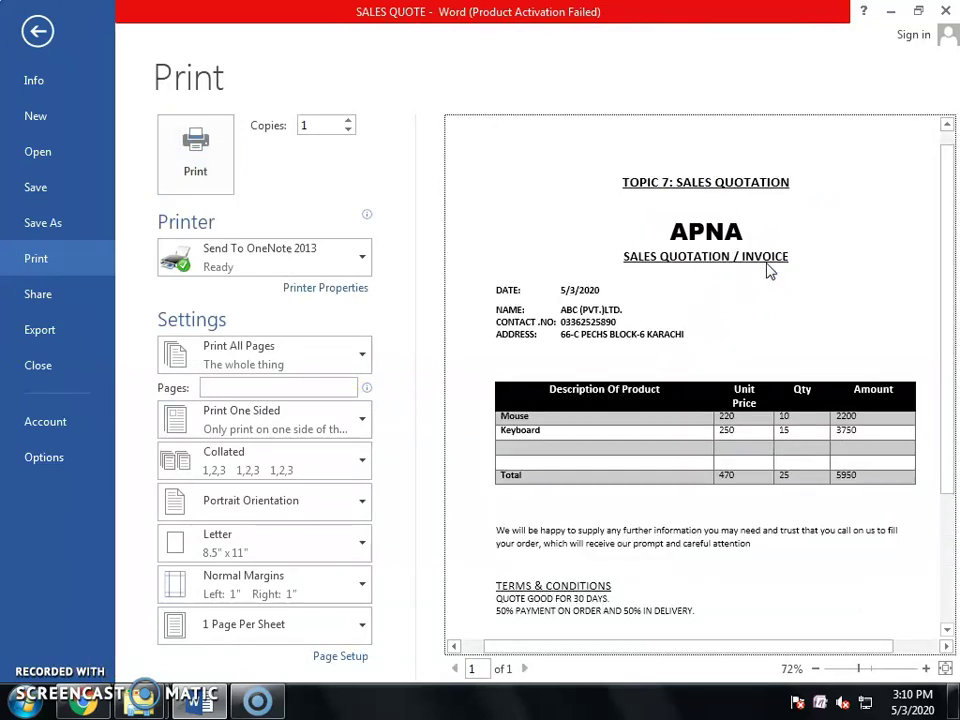
key("Escape")
scroll(767, 270, "down", 10)
scroll(634, 358, "up", 3)
scroll(625, 345, "up", 4)
scroll(625, 345, "up", 2)
scroll(619, 340, "up", 4)
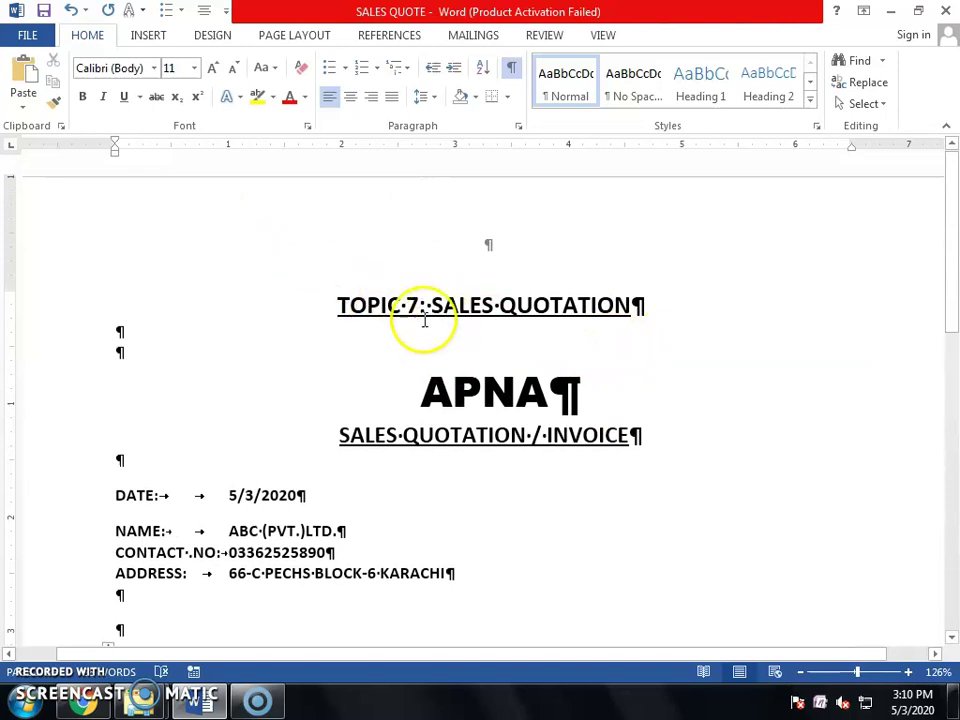
- Add the Built-in Blank header with its [Type here] placeholder to the quote
scroll(398, 312, "down", 3)
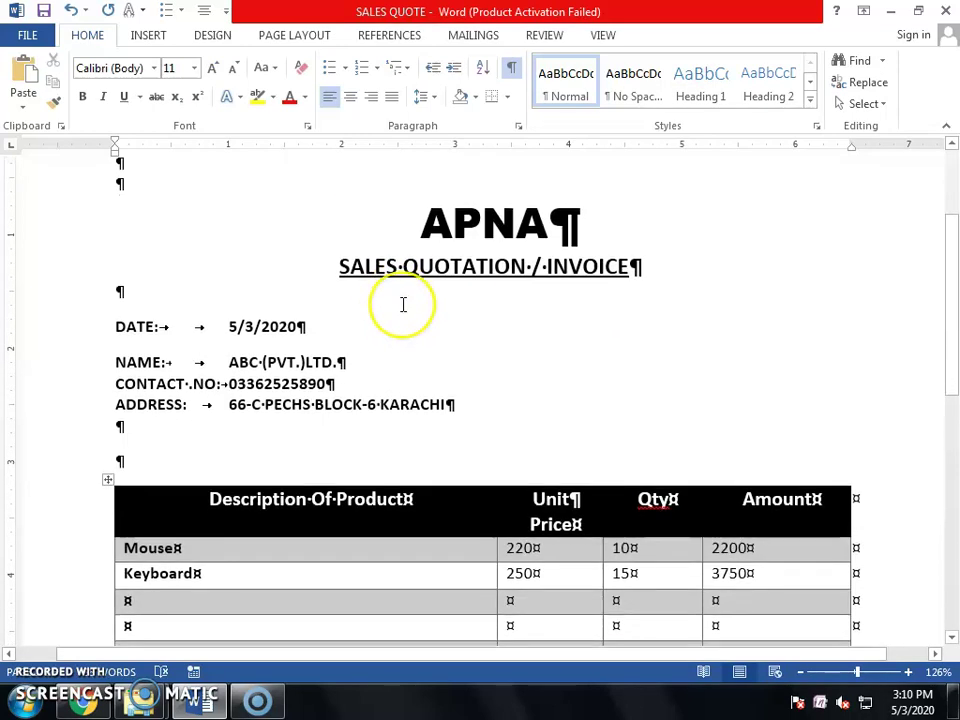
scroll(403, 304, "up", 3)
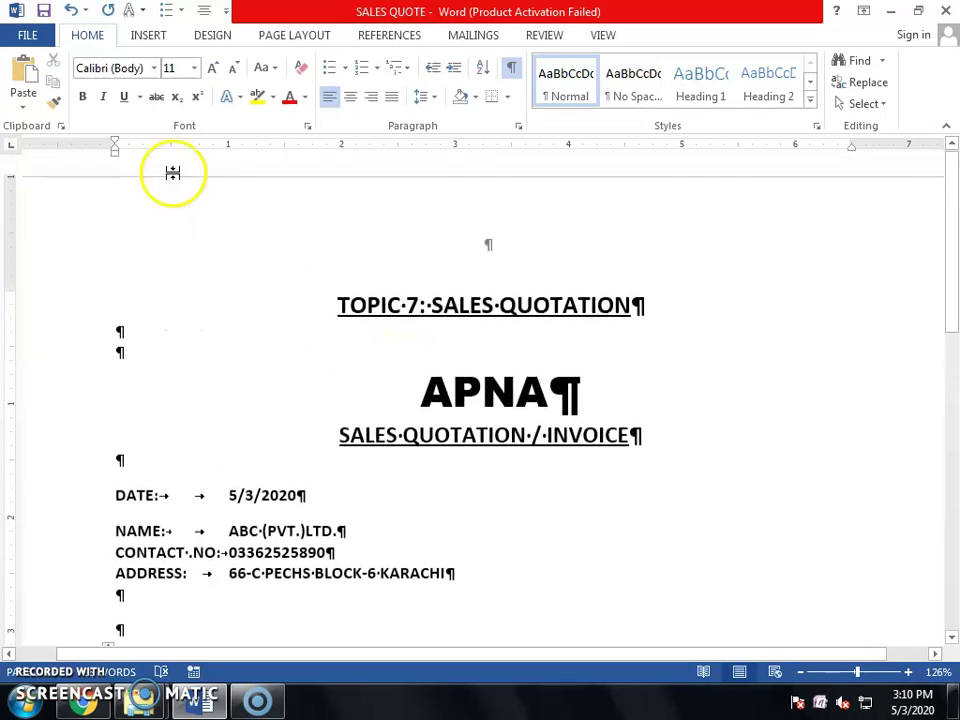
left_click(146, 35)
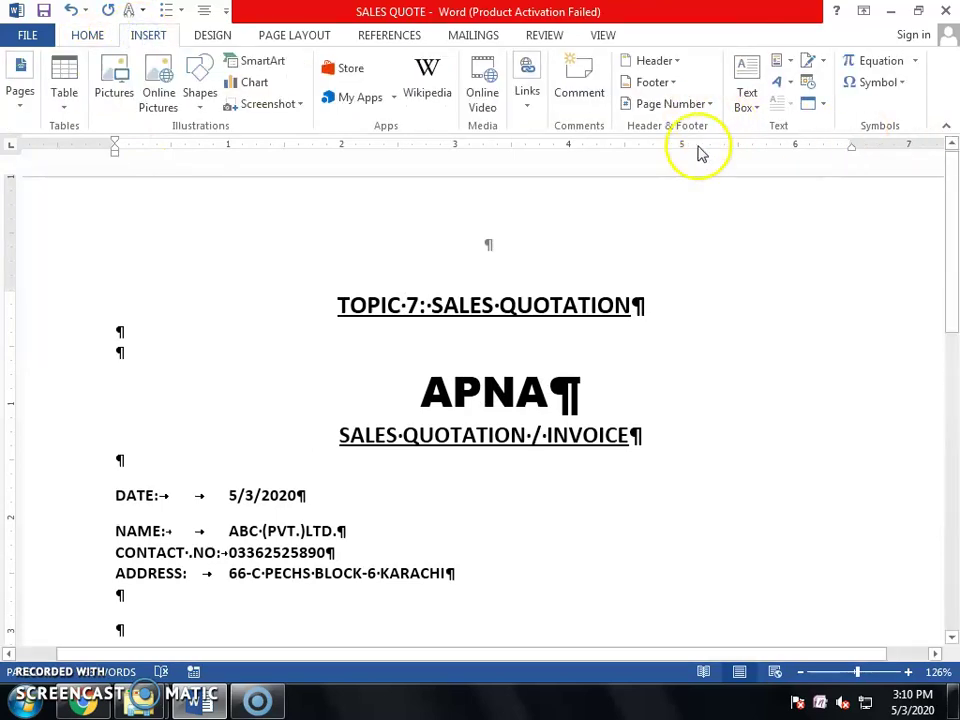
left_click(678, 62)
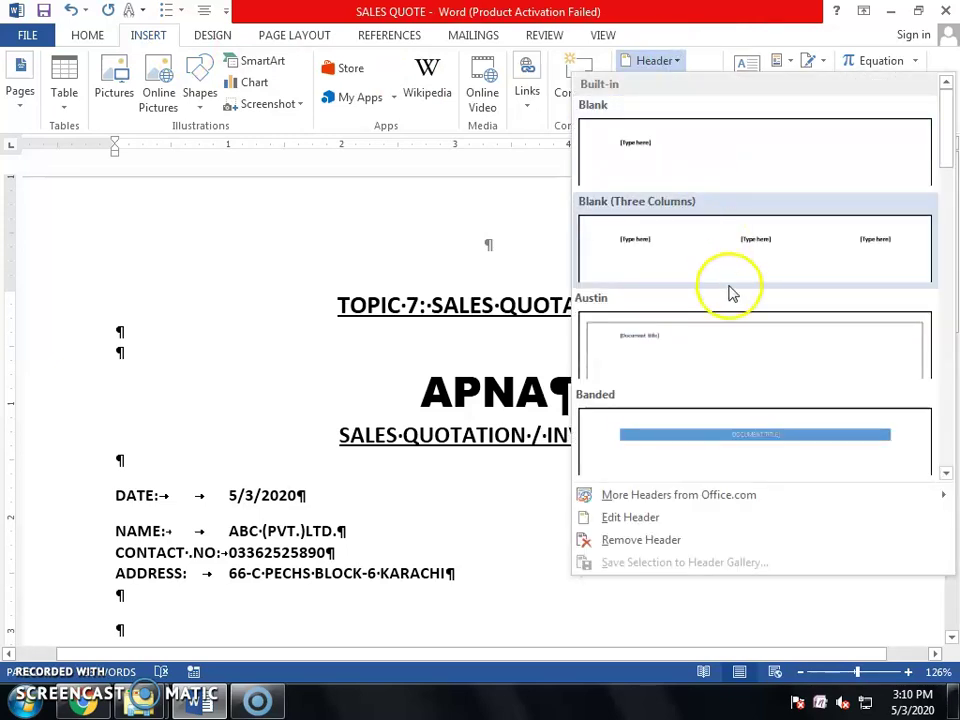
scroll(728, 210, "down", 3)
scroll(730, 214, "down", 3)
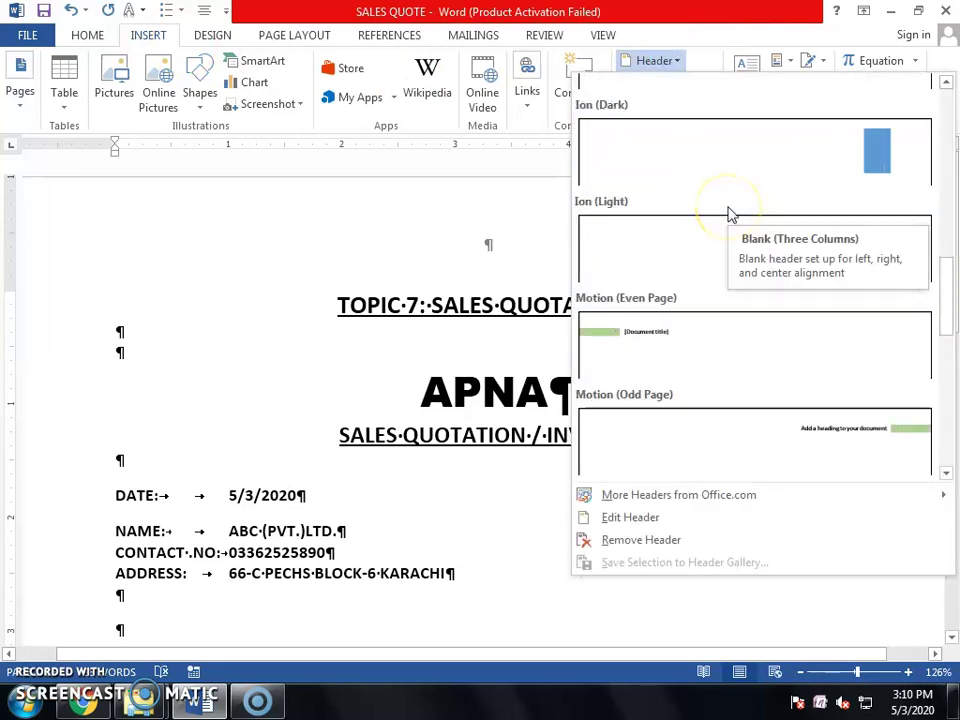
scroll(730, 214, "up", 6)
left_click(641, 174)
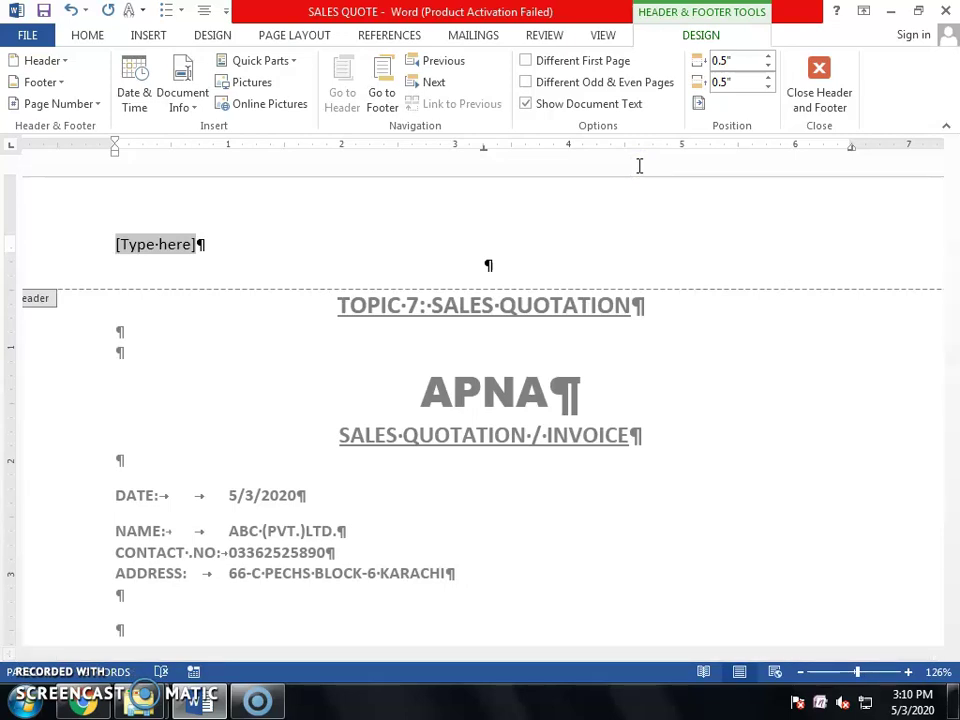
- Put Intra COMPUTER Training at left and ApnaProjects.org at the right tab stop on one header line
type("Intra COMPUTER Training")
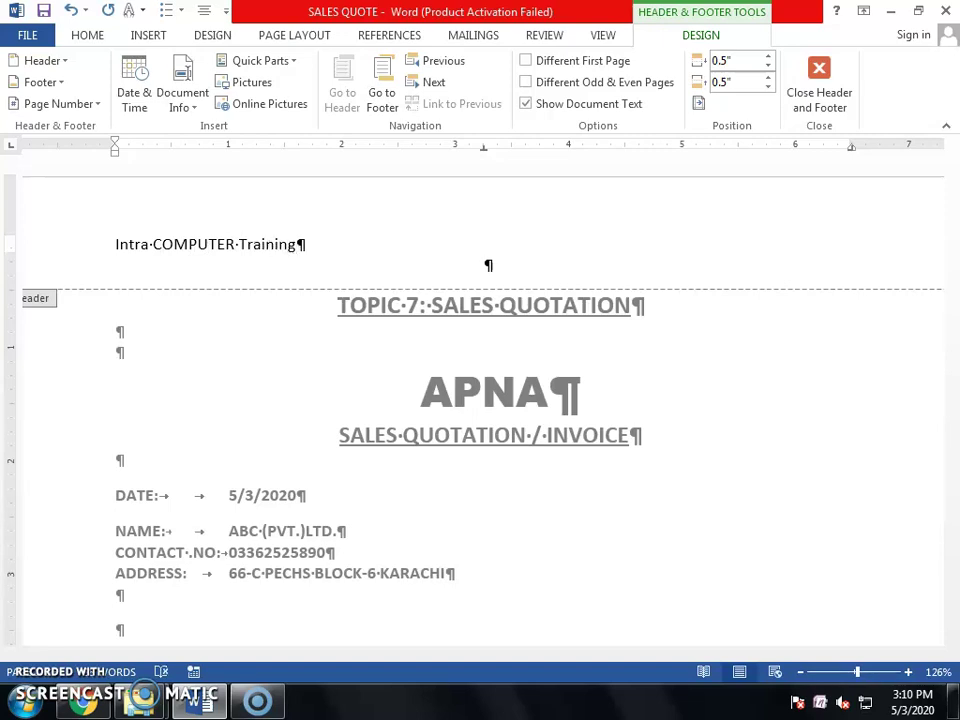
key("Tab")
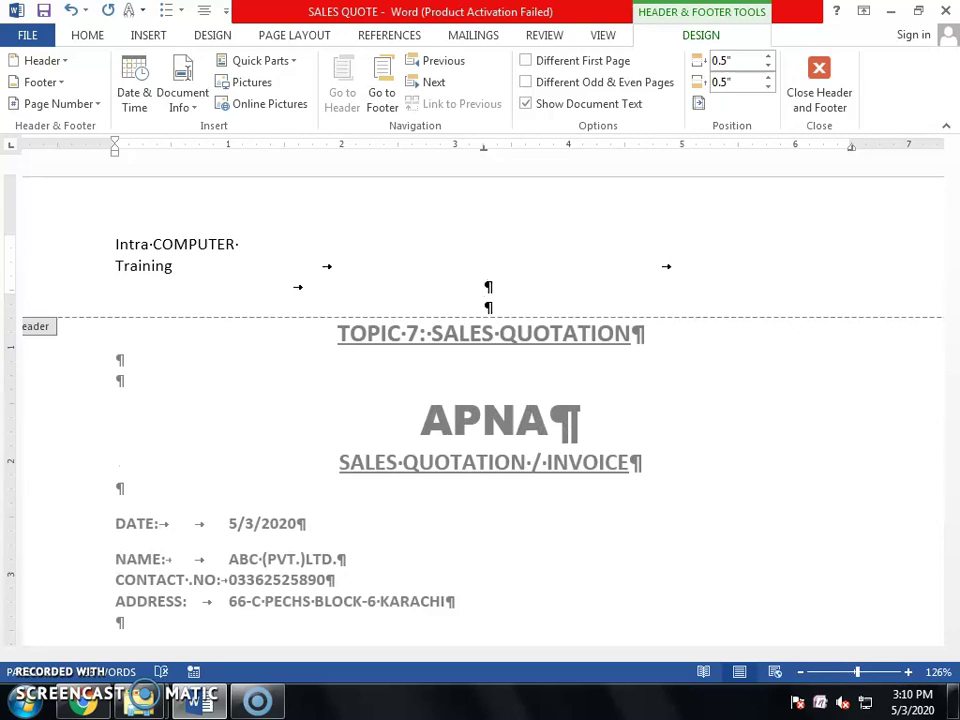
key("BackSpace")
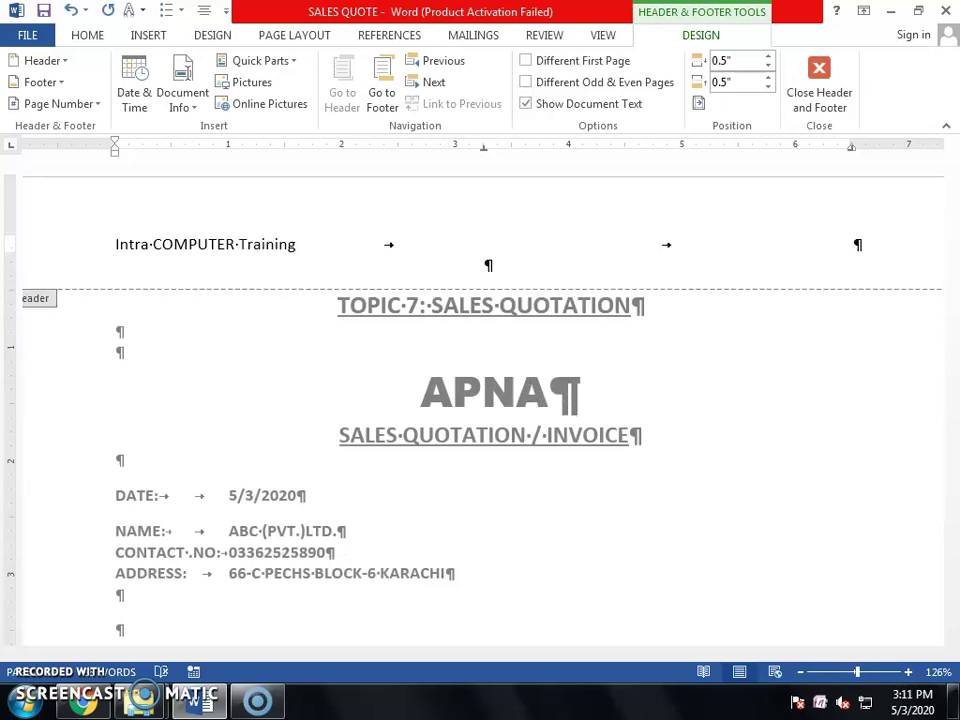
key("Delete")
type("Projects")
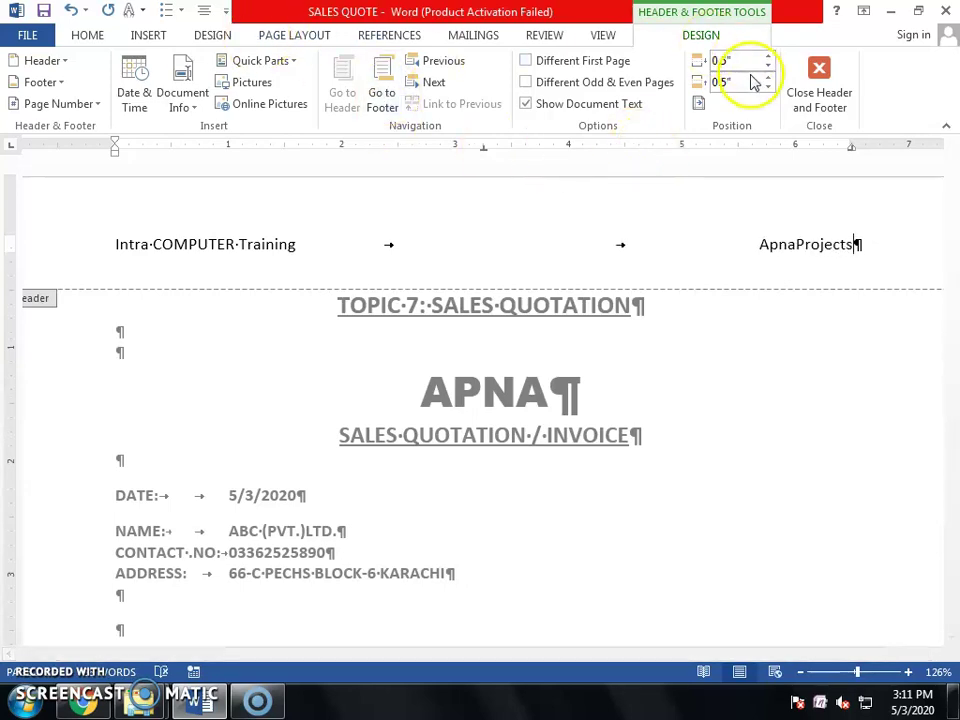
type(".")
type("g")
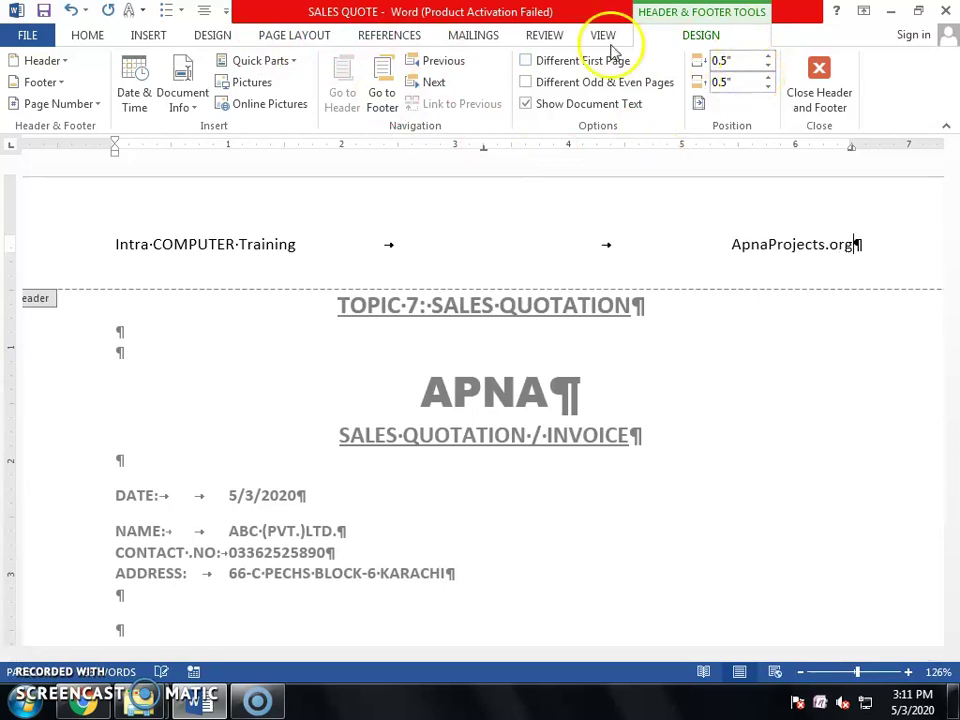
left_click_drag(115, 244, 290, 245)
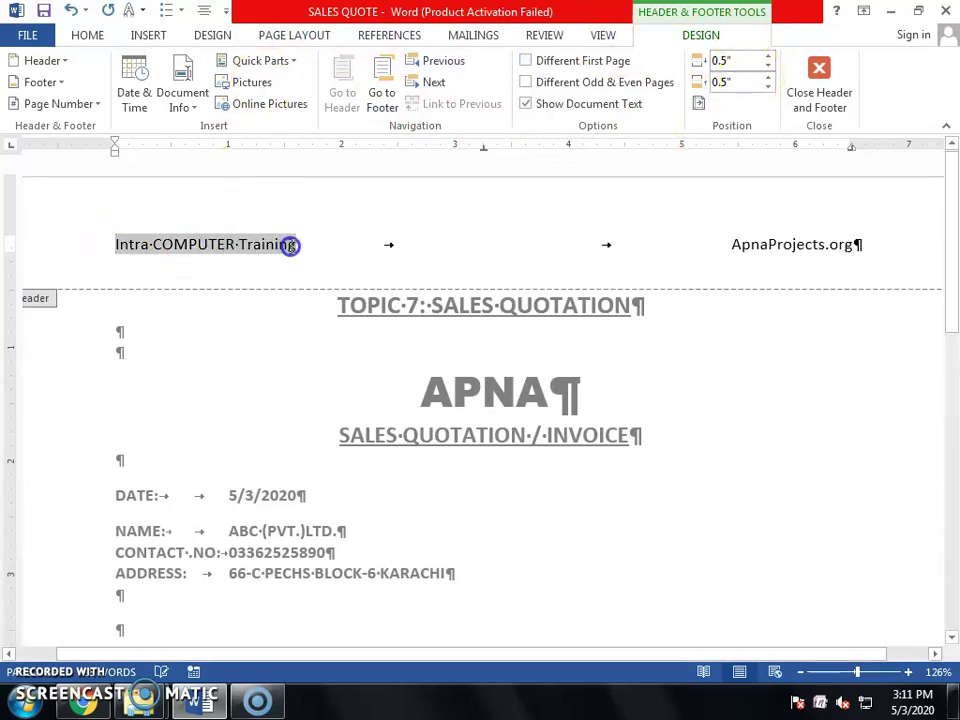
left_click(87, 35)
- Apply Times New Roman and bold to the company name, then to ApnaProjects.org
left_click(155, 68)
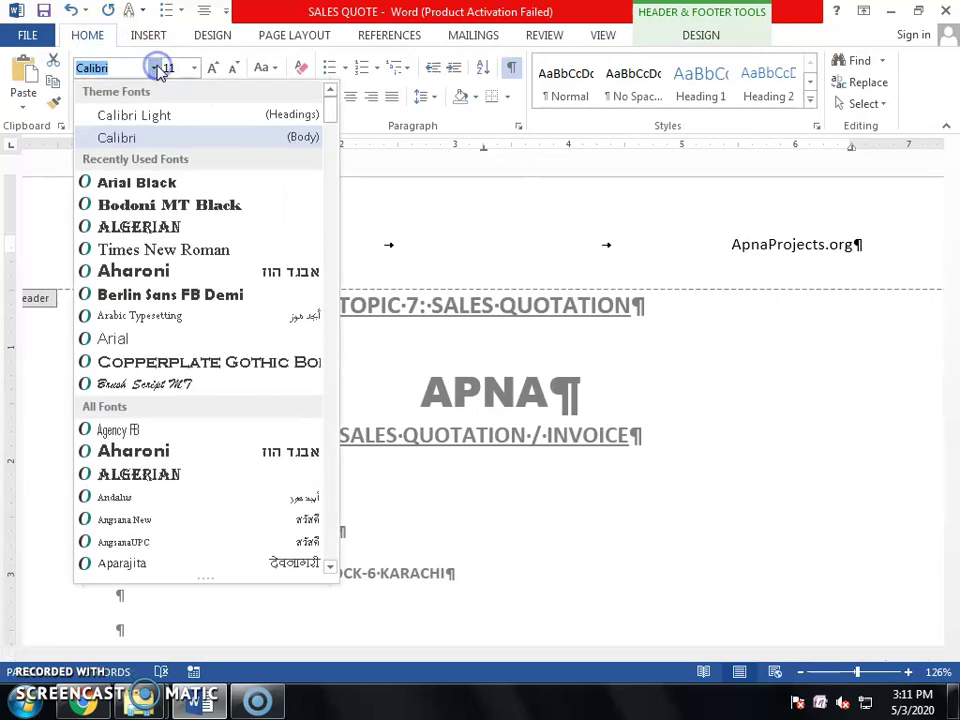
left_click(200, 250)
key("ctrl+b")
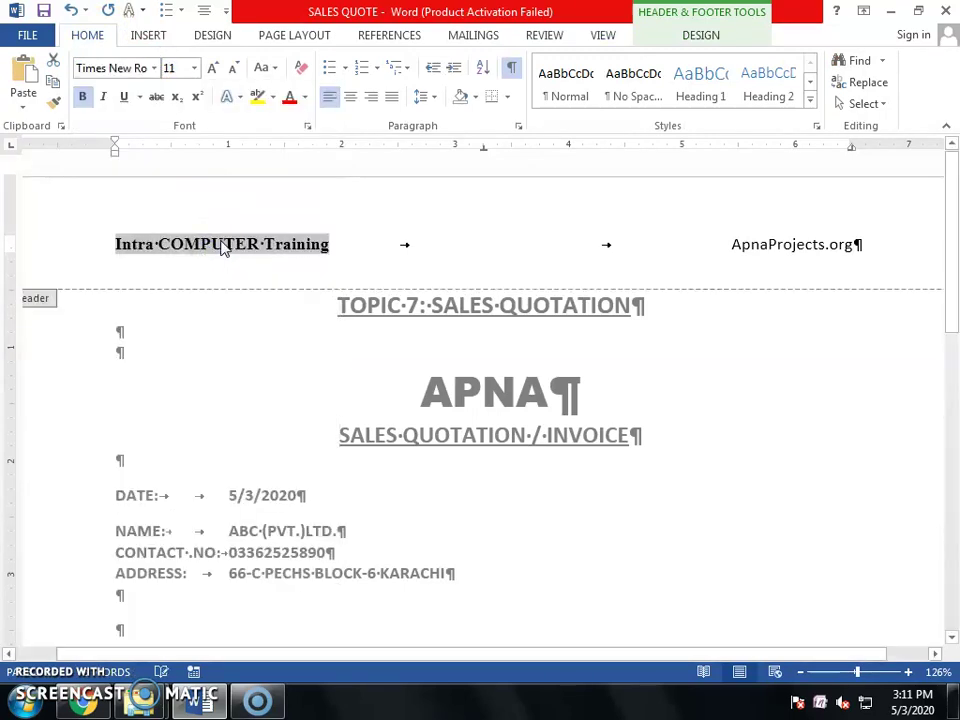
left_click_drag(690, 244, 889, 244)
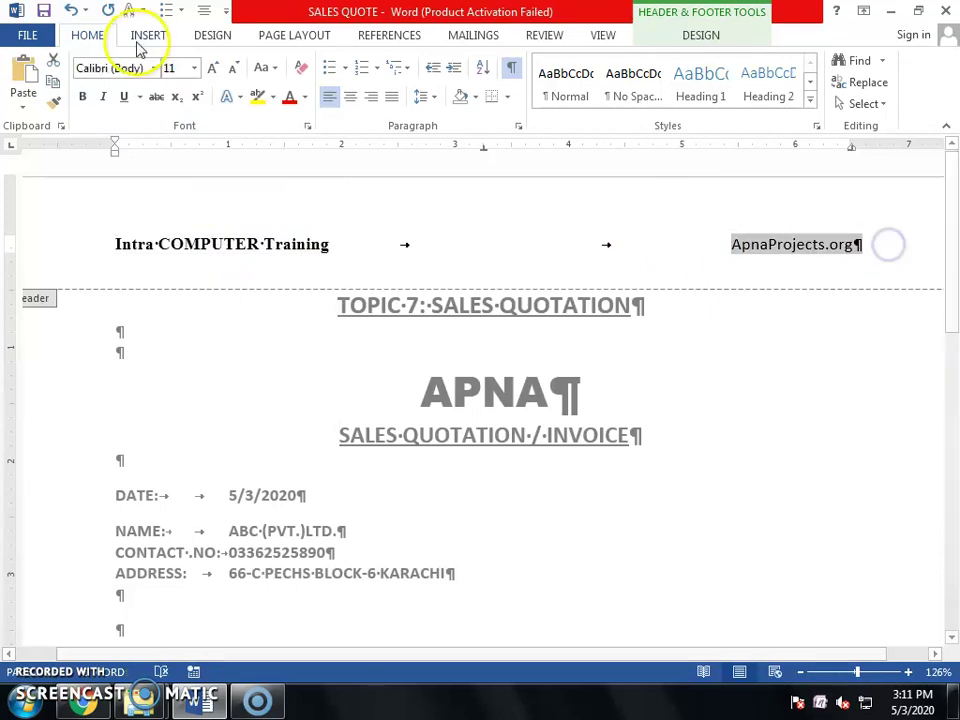
left_click(154, 67)
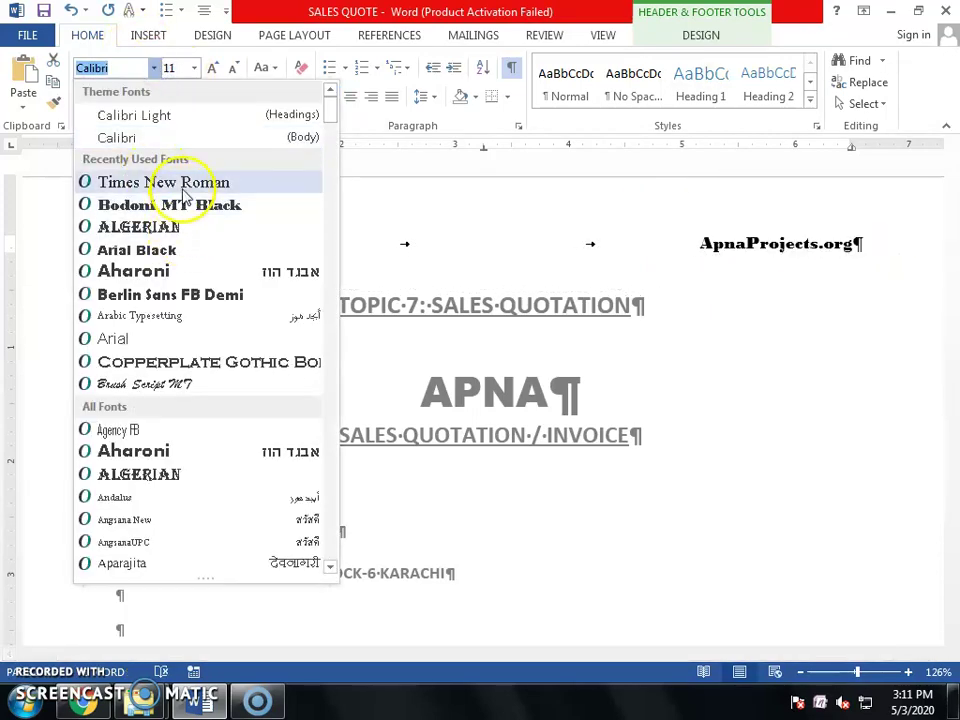
left_click(184, 190)
key("ctrl+b")
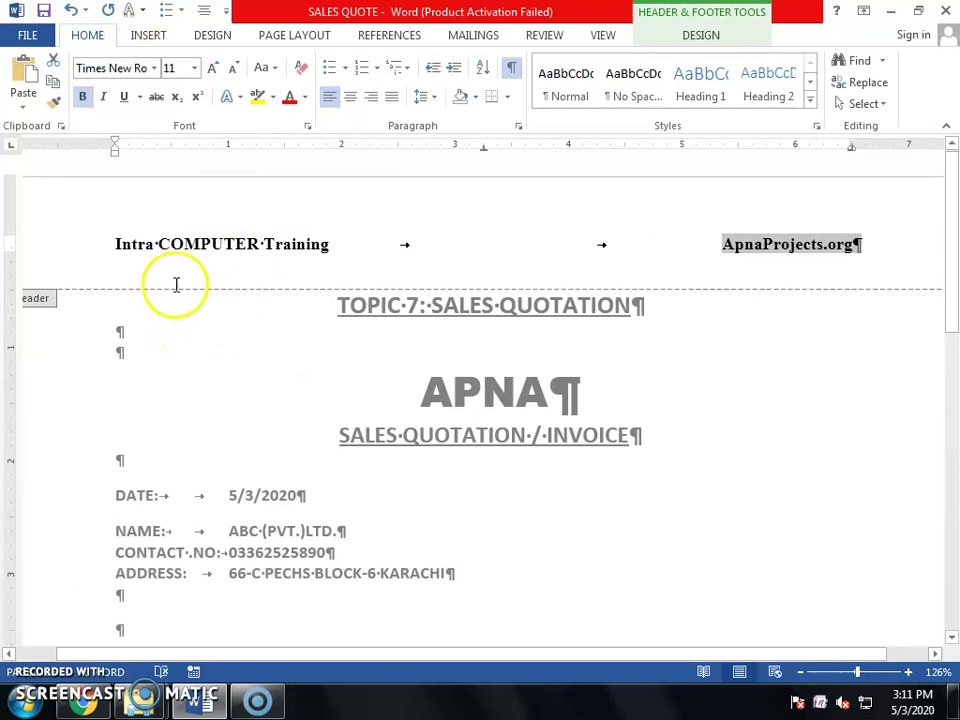
- Close the header and return to the quotation body, scrolling through the page
double_click(198, 367)
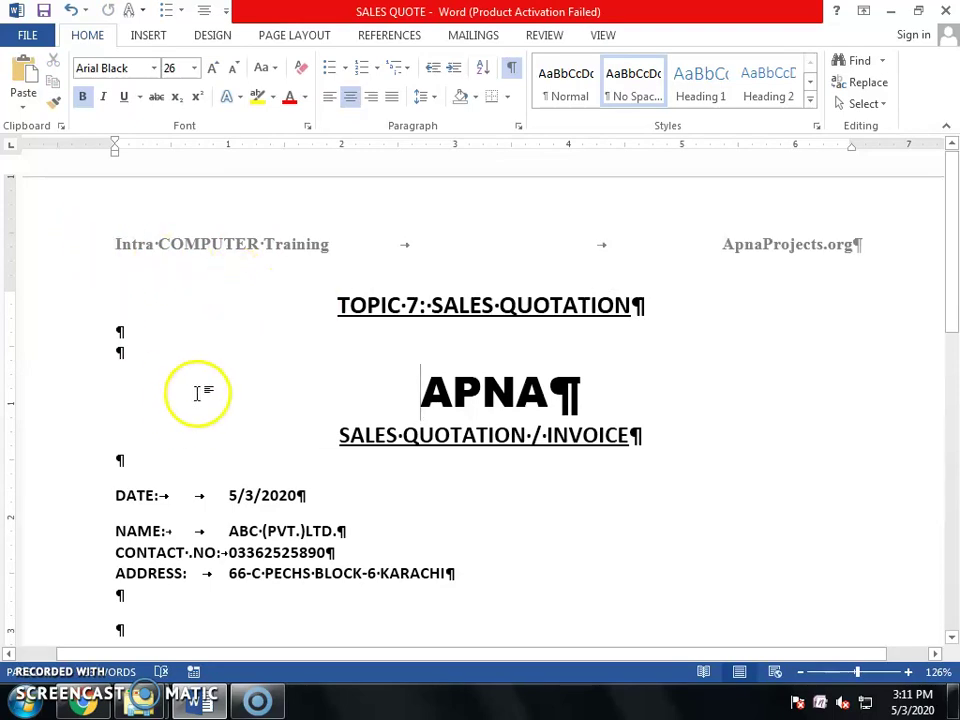
scroll(205, 390, "down", 5)
scroll(208, 390, "up", 3)
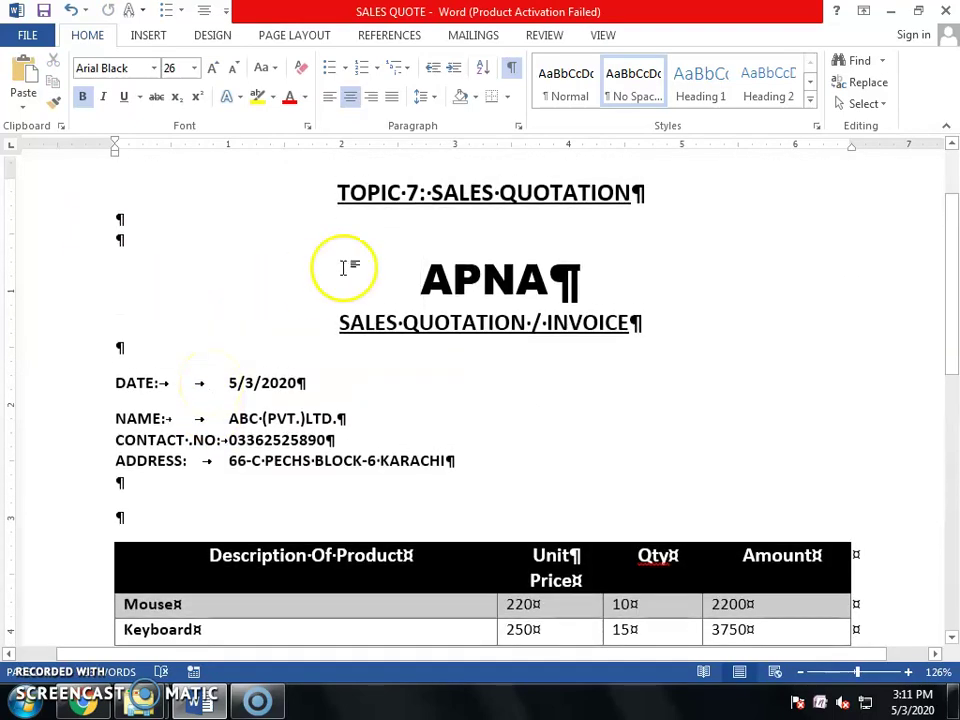
scroll(336, 407, "down", 4)
scroll(332, 428, "up", 4)
scroll(550, 221, "up", 1)
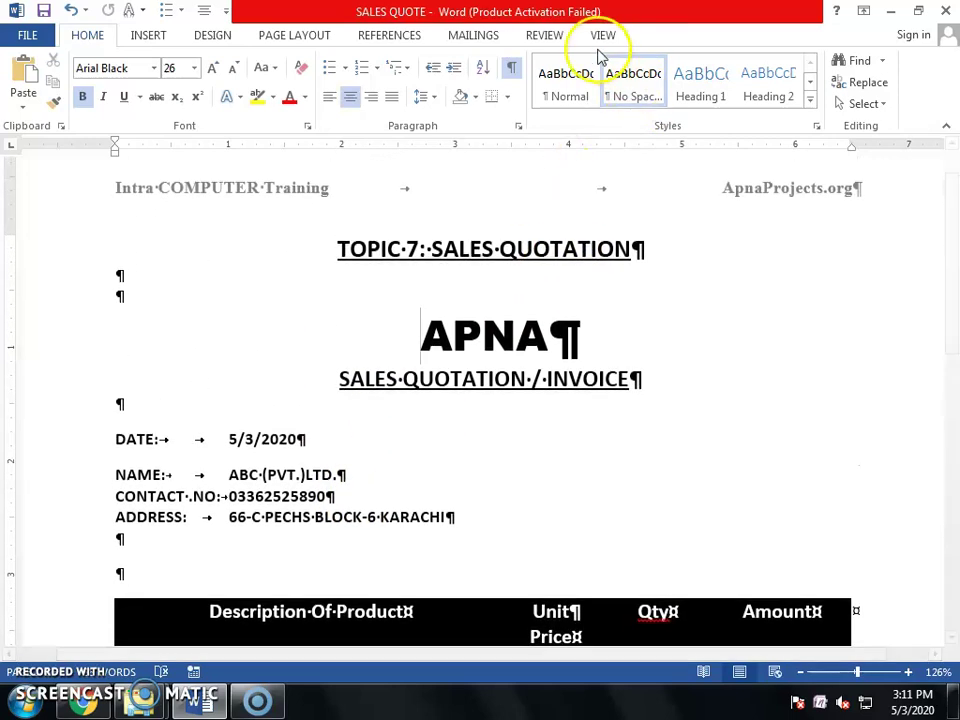
left_click(148, 35)
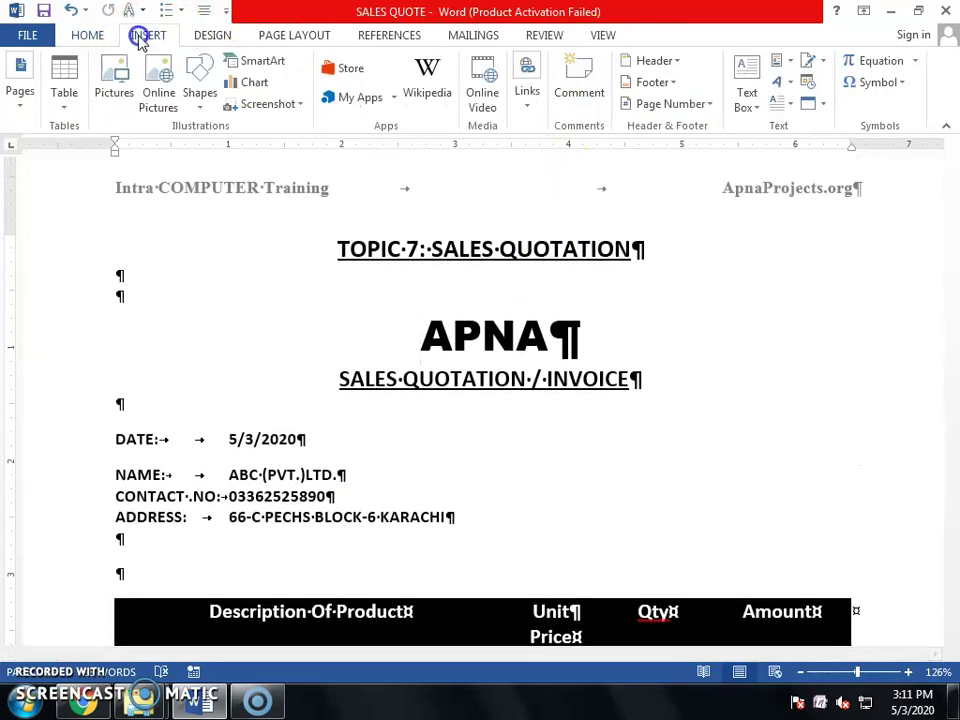
- Insert the Blank (Three Columns) footer design
left_click(660, 86)
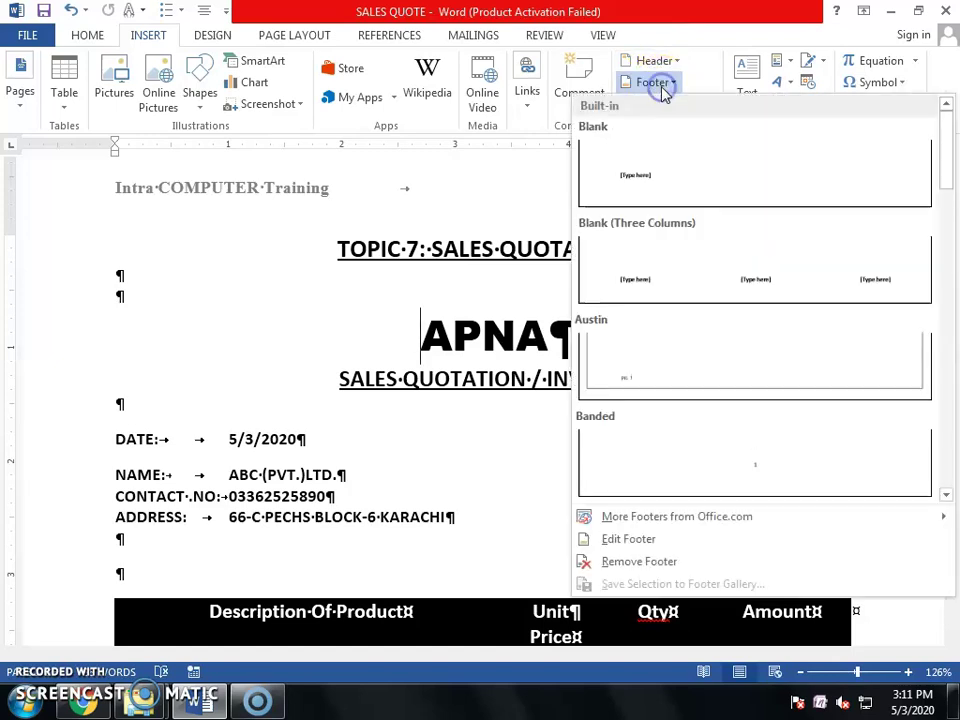
left_click(647, 260)
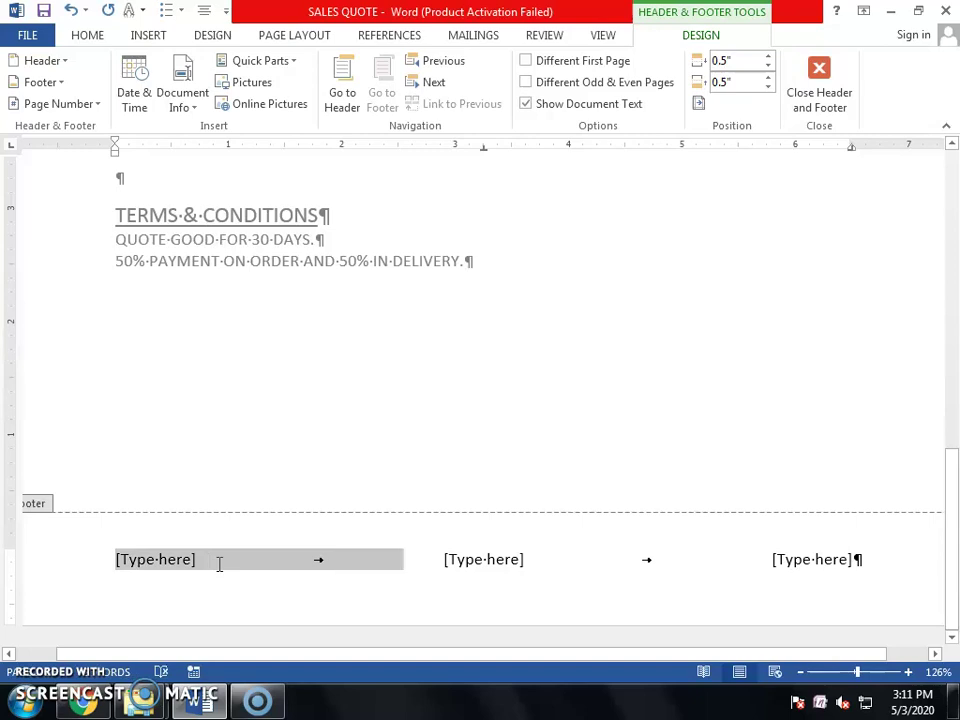
left_click(219, 564)
key("Delete")
type("Web:www")
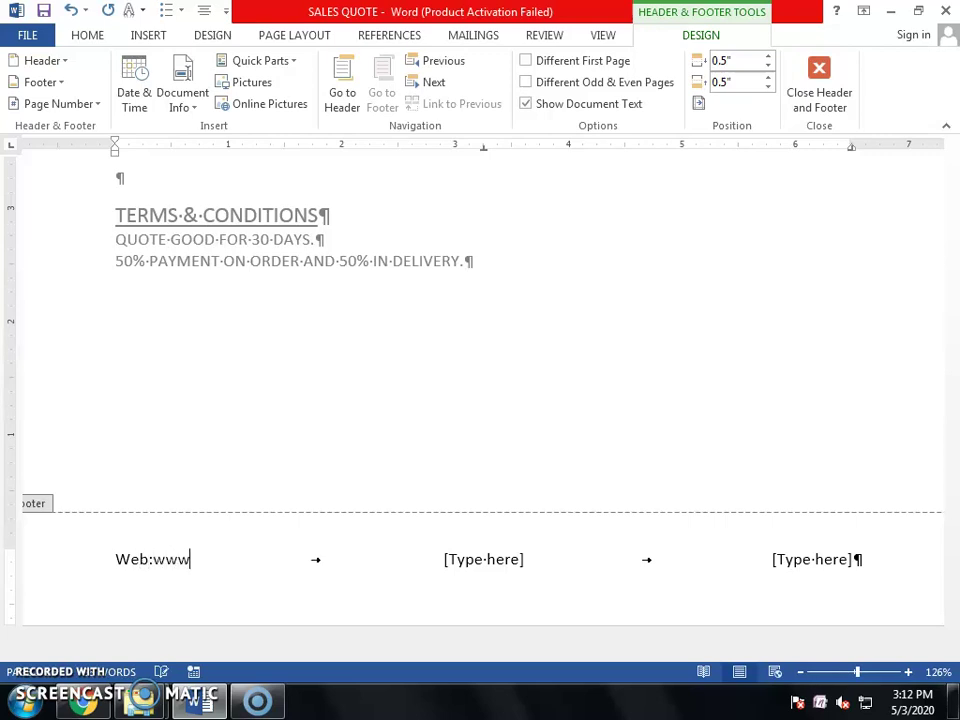
type(".ApnaProjects.o")
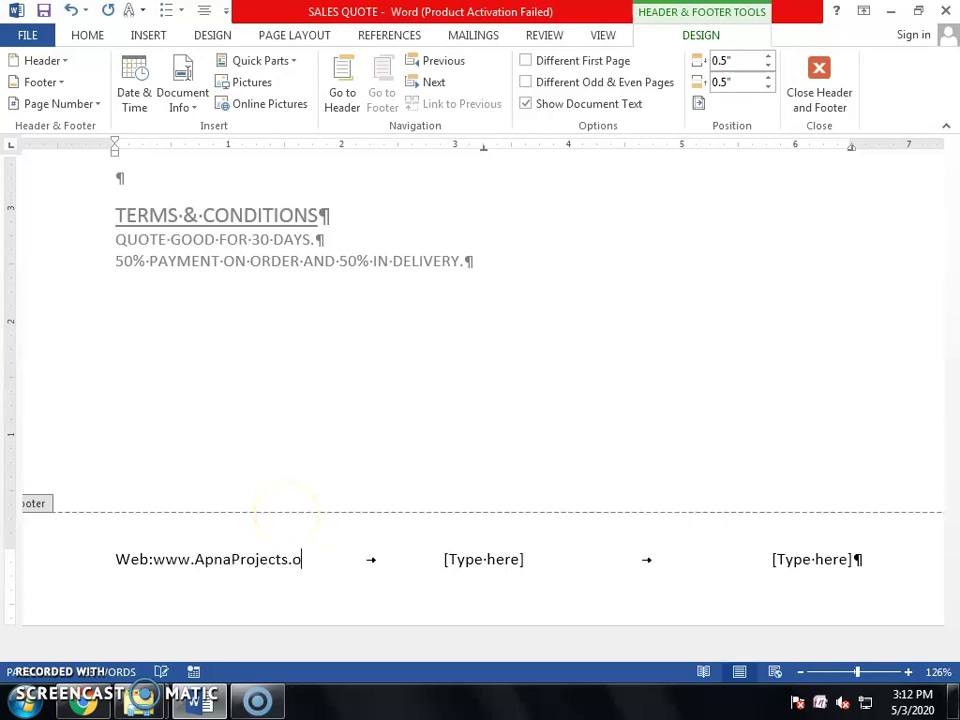
key("Right")
key("Right")
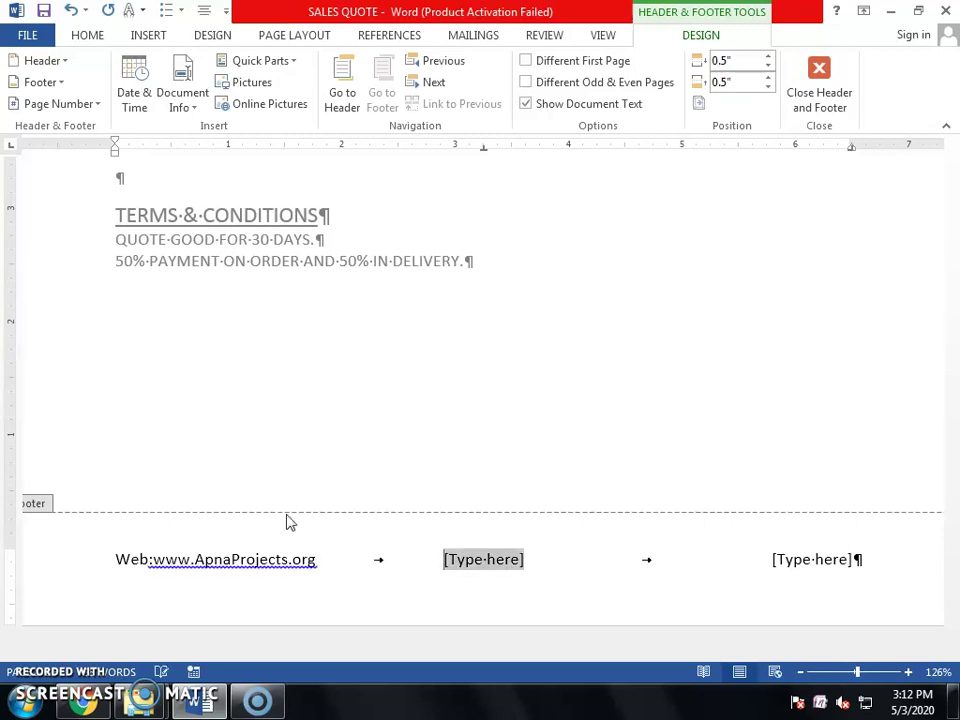
key("Delete")
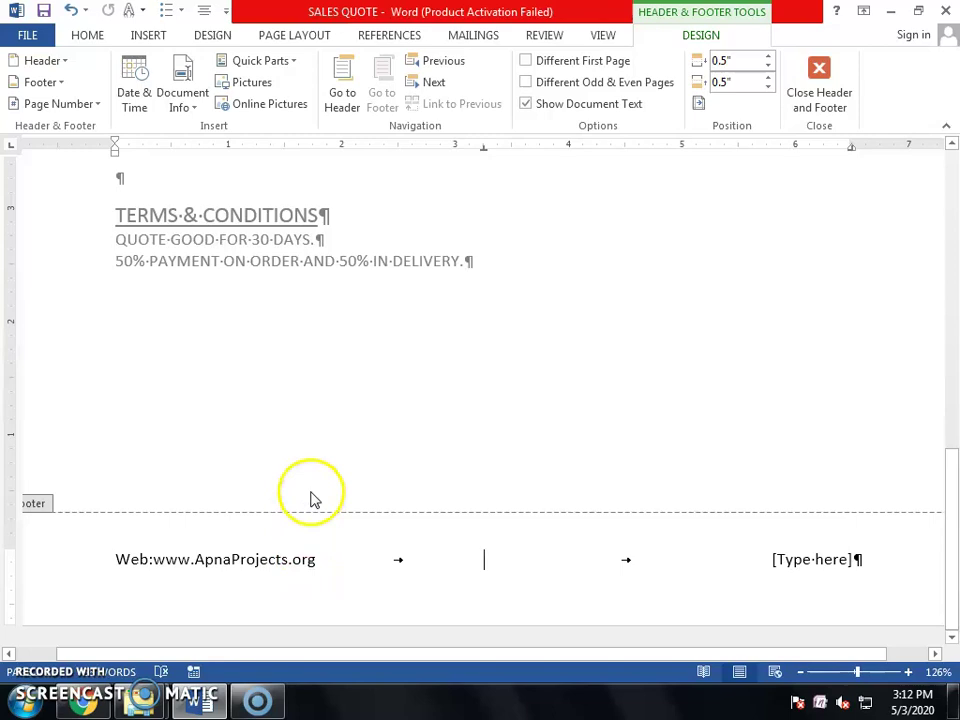
type("1")
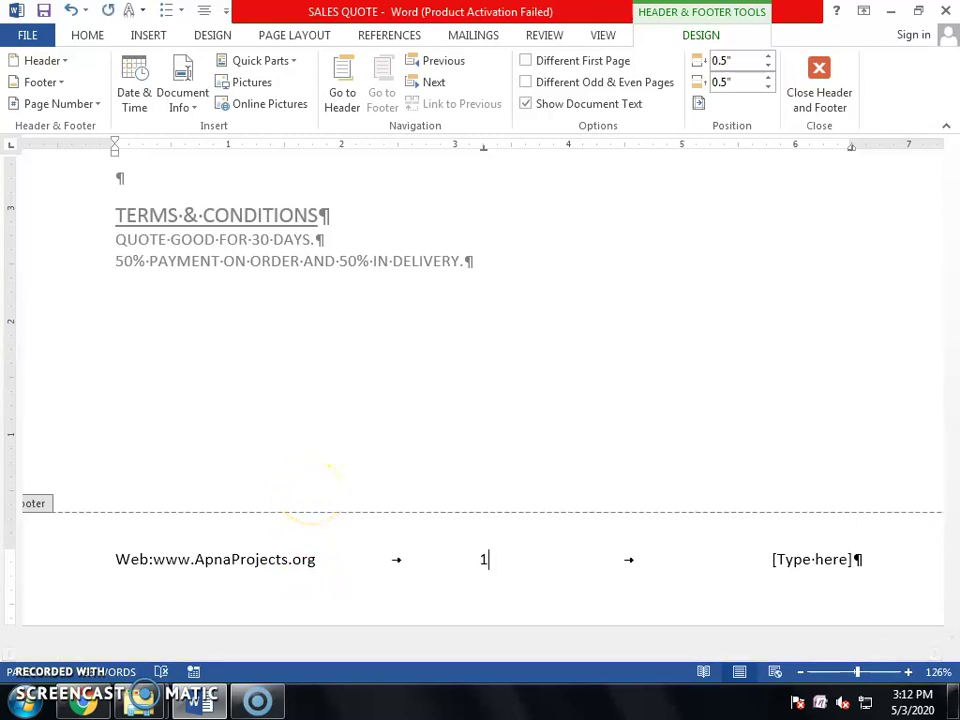
key("Return")
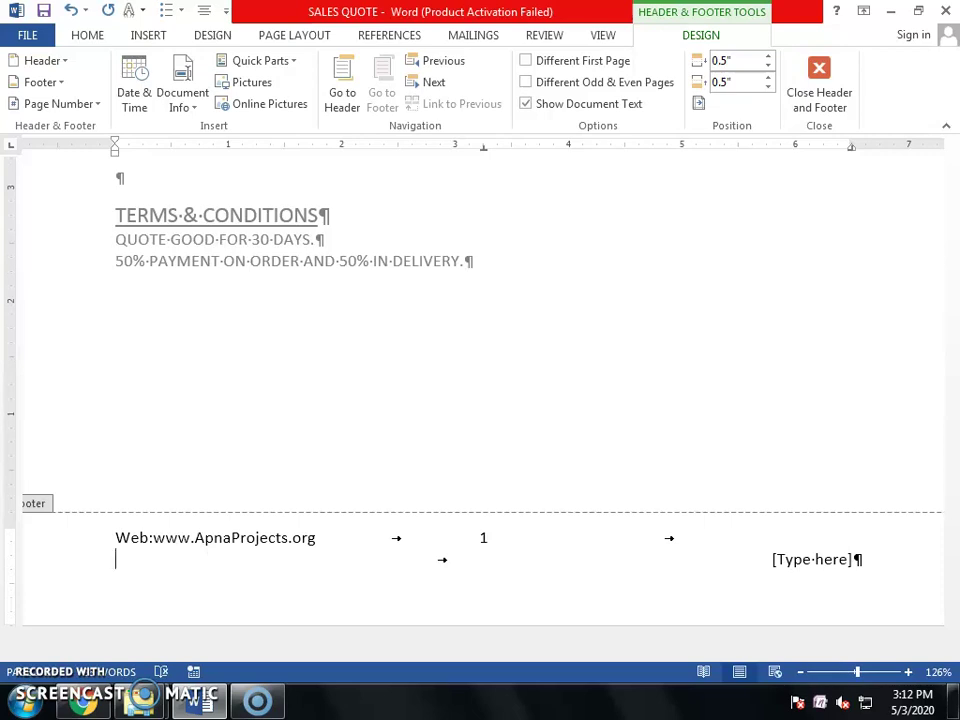
key("BackSpace")
key("BackSpace")
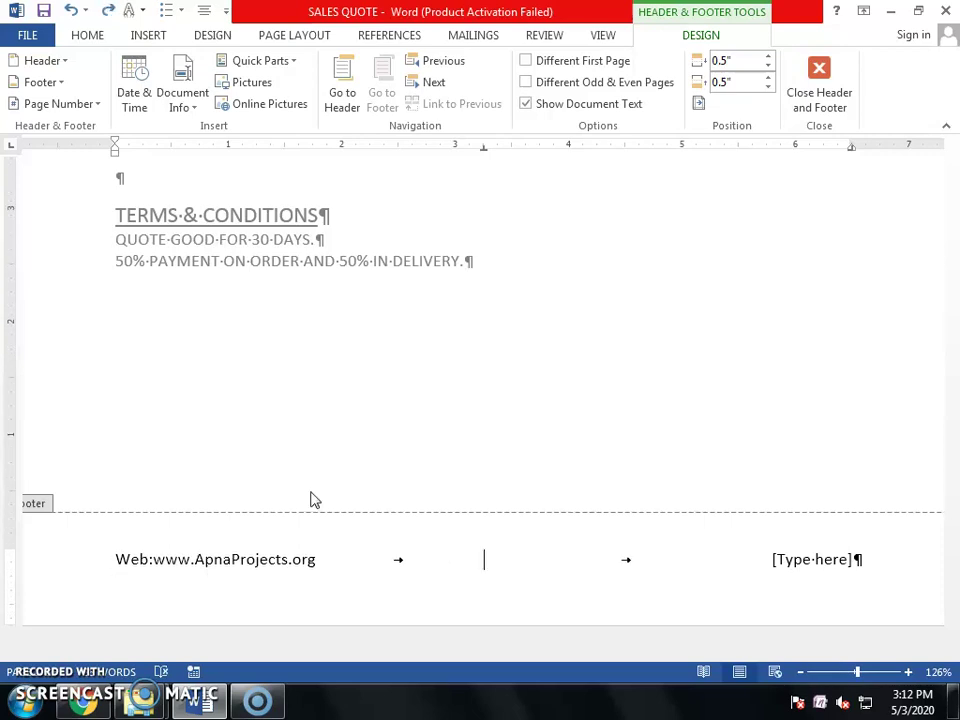
- Type the company e-mail address, labelled E-mail, in the right footer column
left_click(811, 559)
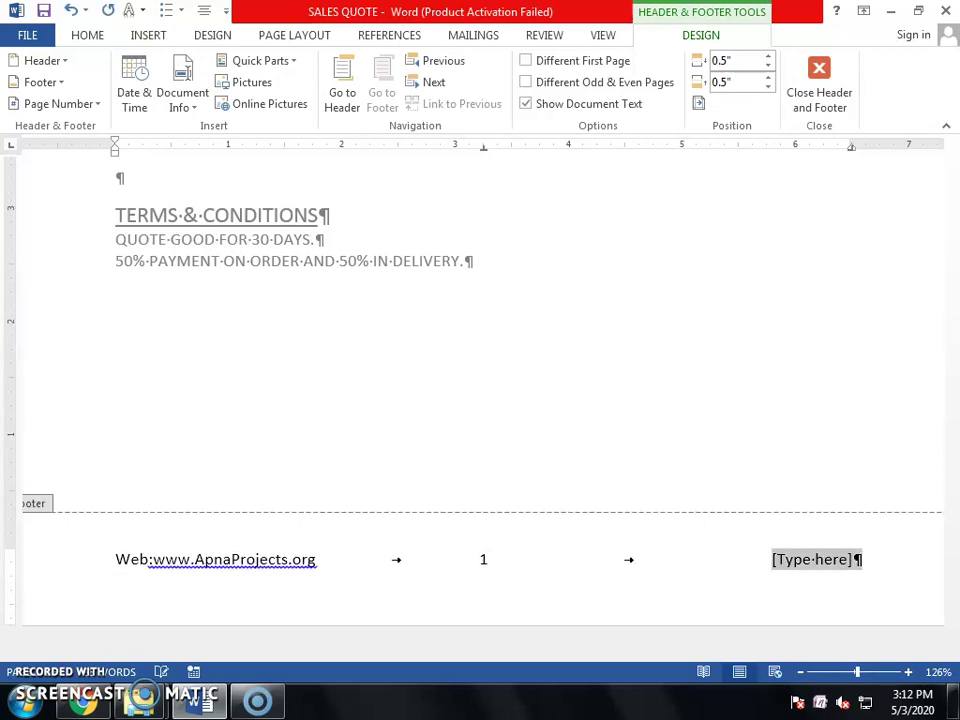
mouse_move(356, 433)
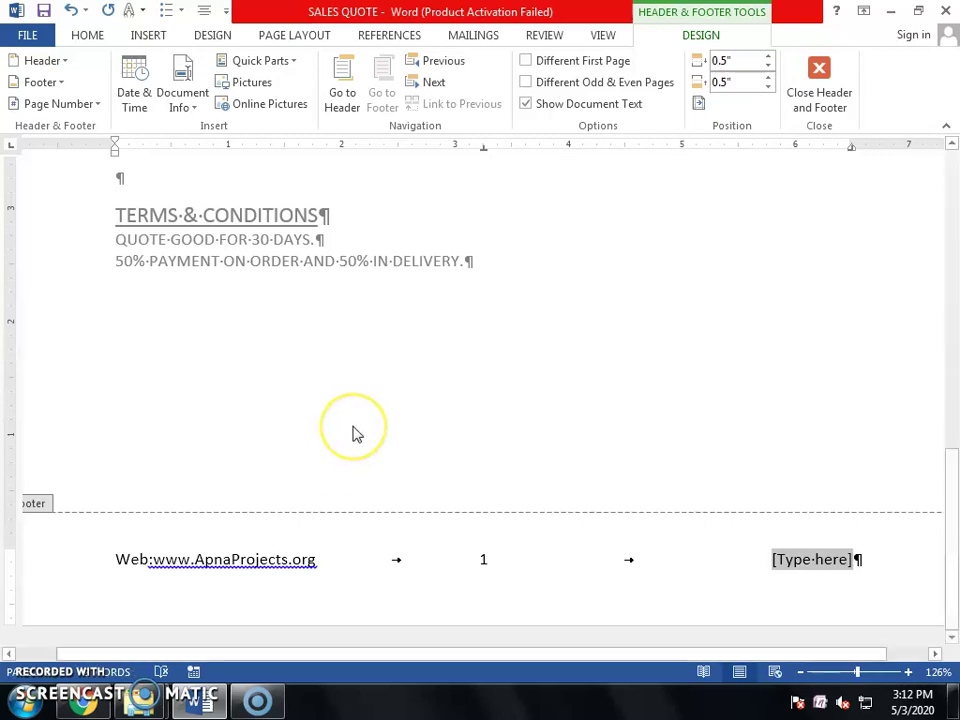
type("E")
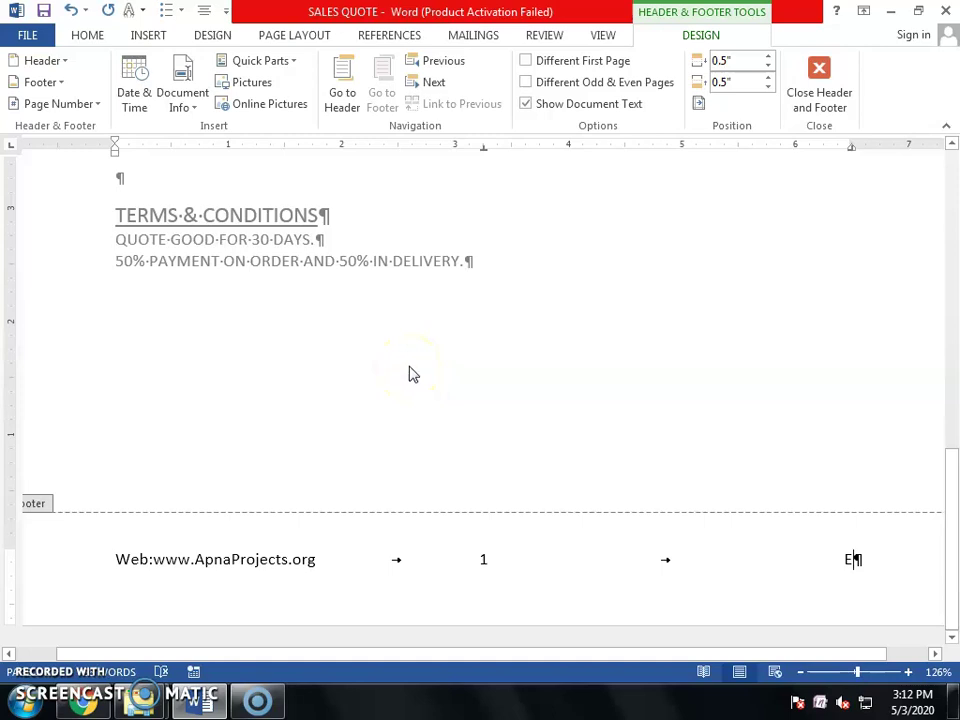
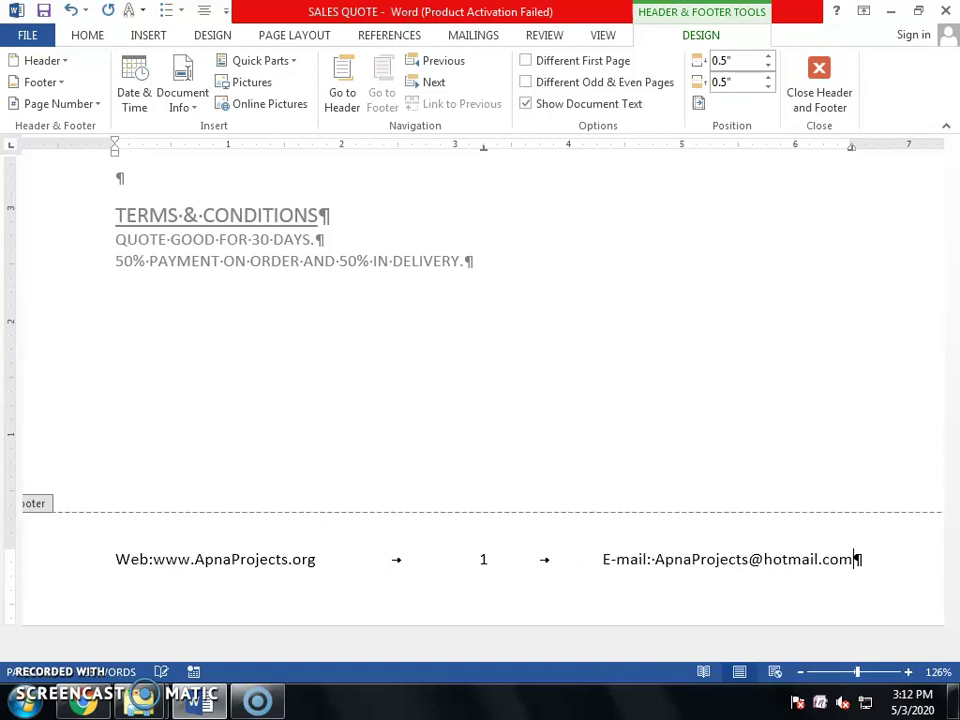
- Set the whole footer line in Times New Roman, undoing an accidental extra line
left_click(131, 562)
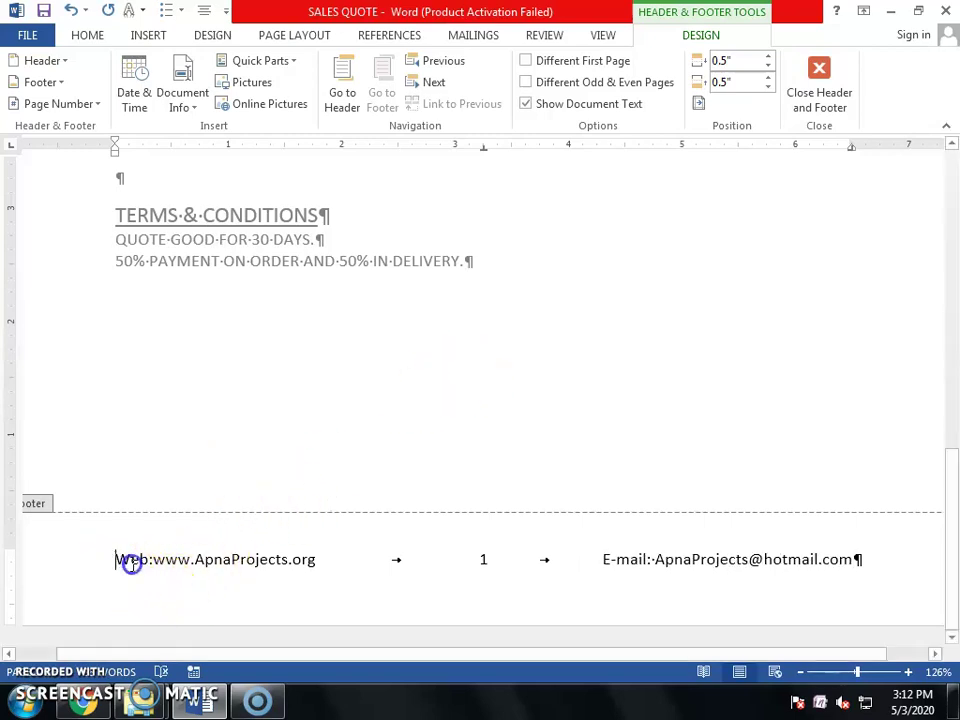
left_click_drag(131, 562, 857, 563)
left_click(85, 36)
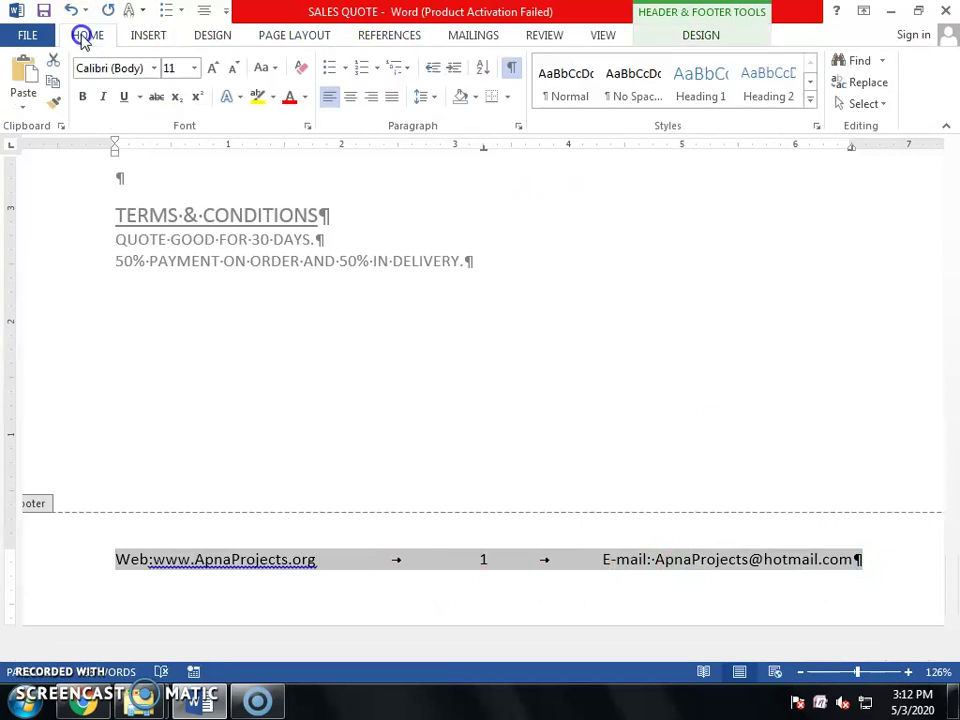
left_click(154, 68)
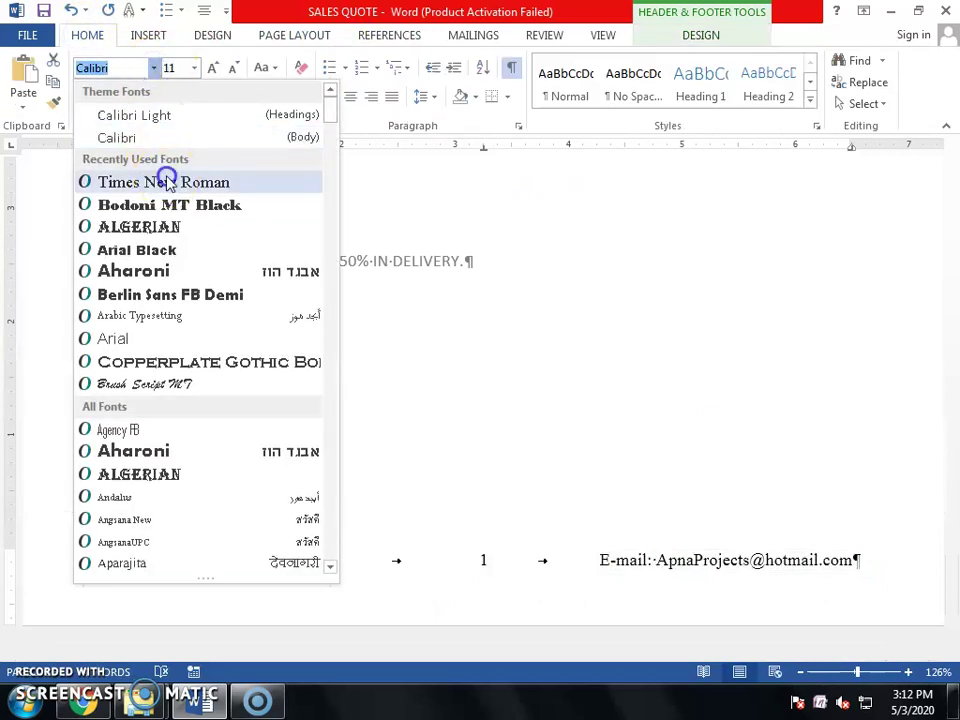
left_click(167, 181)
double_click(247, 565)
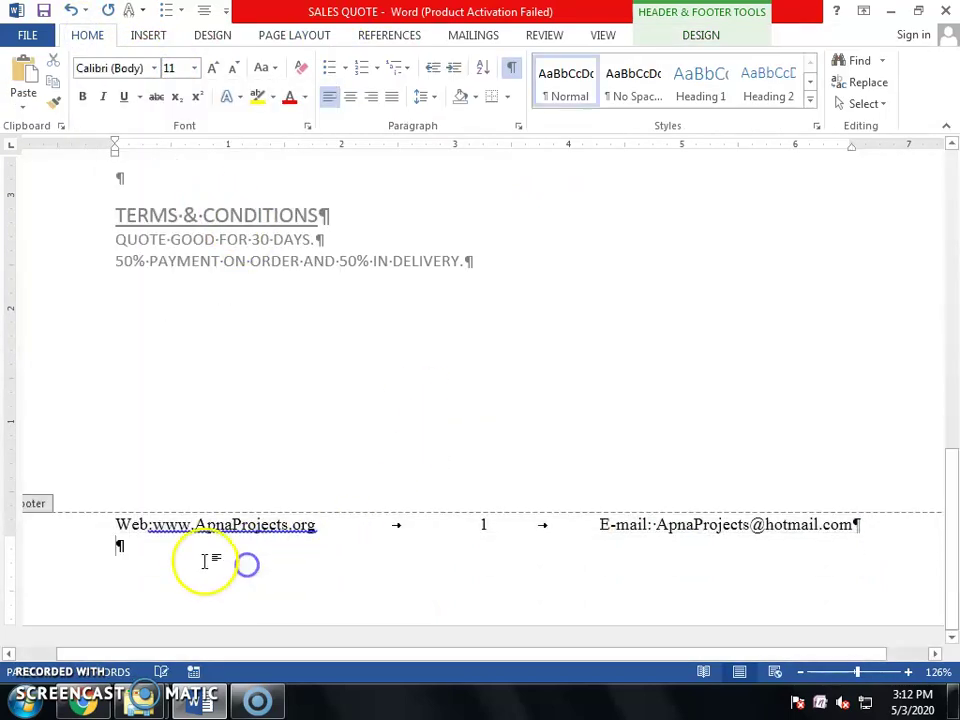
key("ctrl+z")
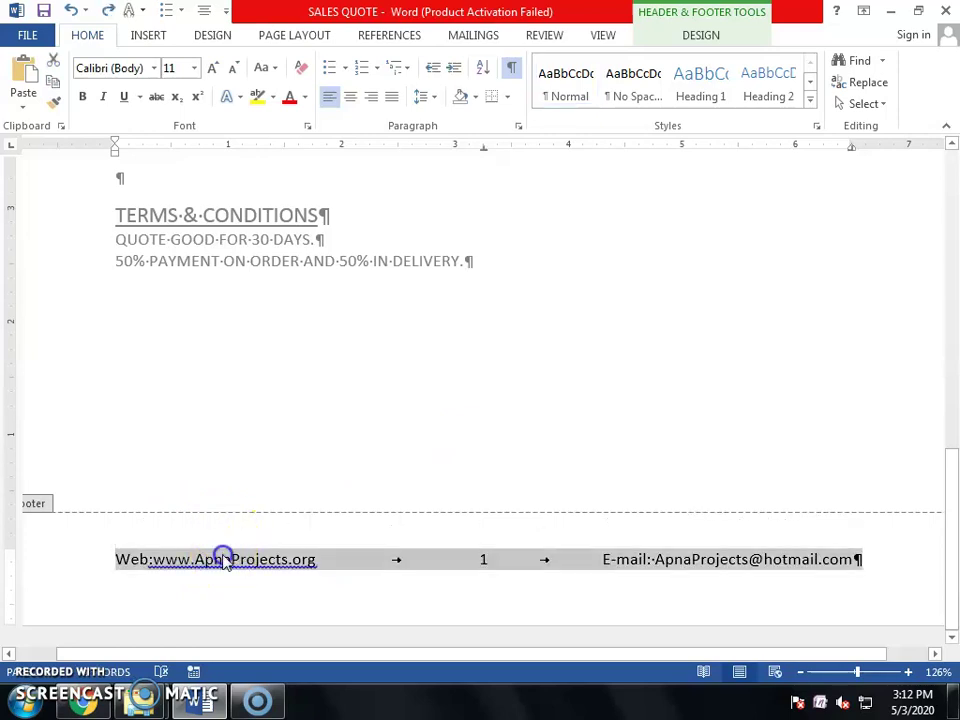
left_click(223, 560)
right_click(223, 560)
key("Escape")
key("Left")
key("Left")
- Close footer editing and preview the one-page quotation in the Print view
double_click(190, 370)
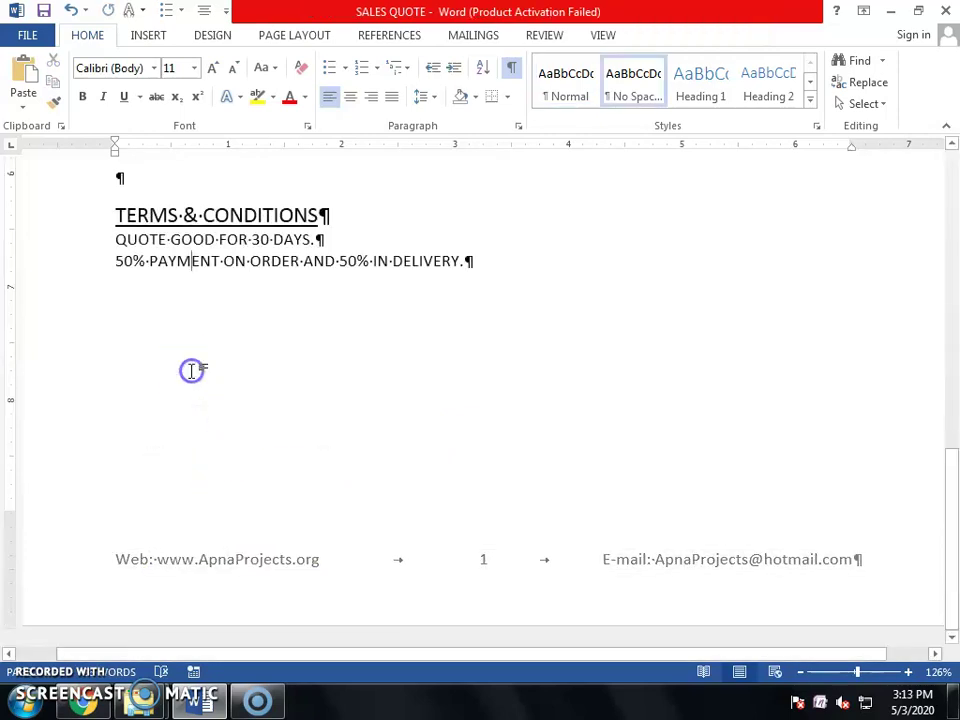
scroll(480, 530, "up", 3)
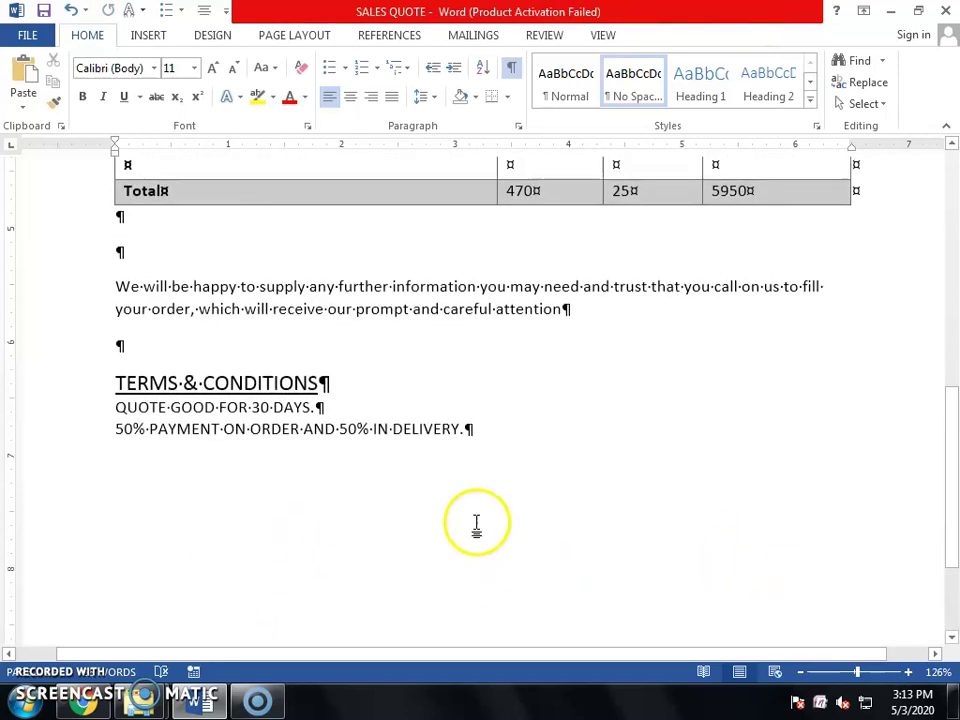
scroll(477, 523, "up", 3)
scroll(477, 520, "up", 5)
scroll(470, 516, "up", 3)
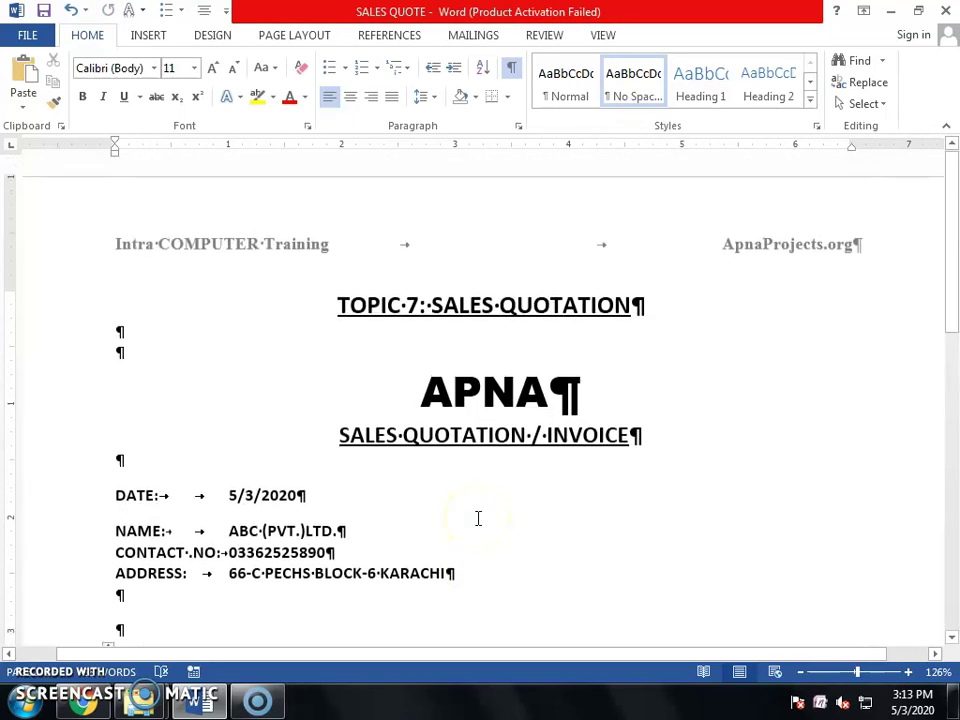
scroll(478, 518, "down", 1)
key("ctrl+p")
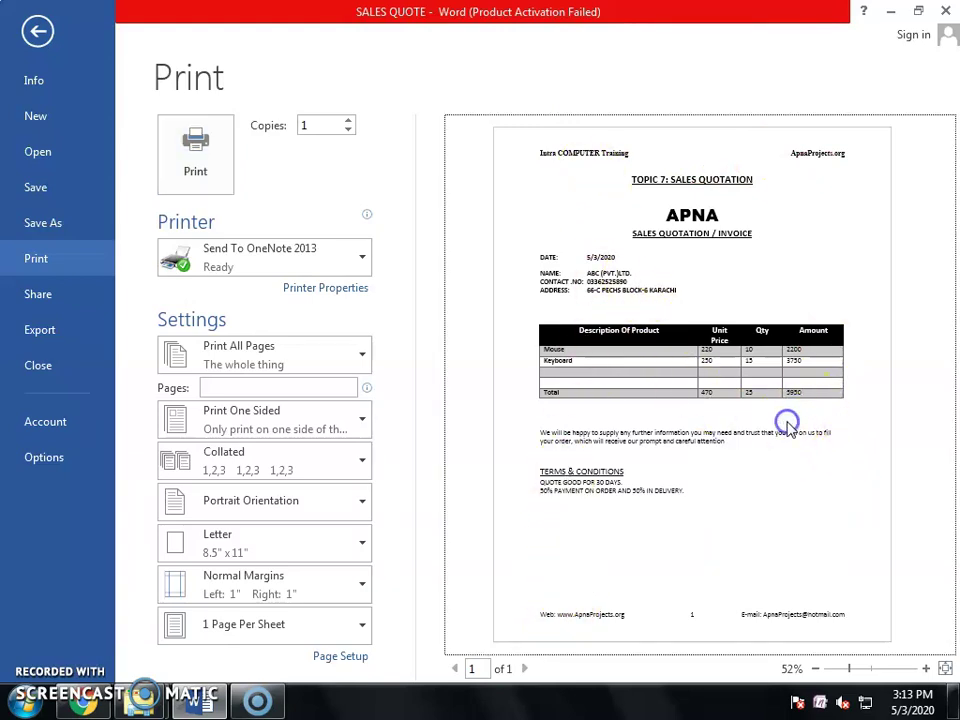
- Check the footer in the print preview, then return to editing the quotation
scroll(789, 426, "up", 2, "ctrl")
scroll(789, 430, "down", 1)
scroll(789, 430, "down", 1)
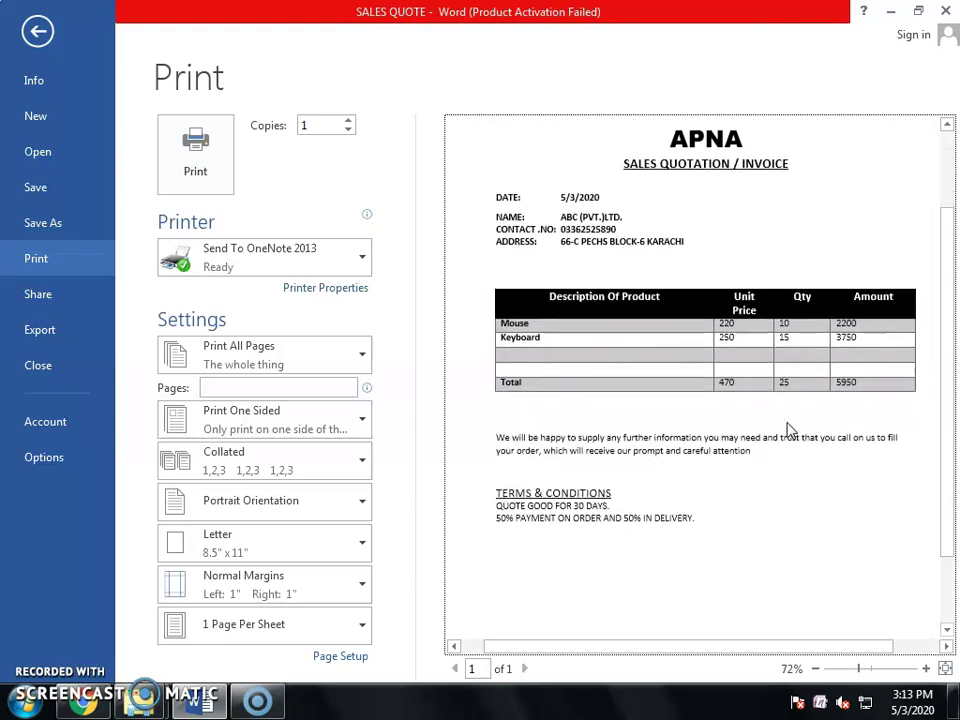
scroll(789, 430, "down", 2)
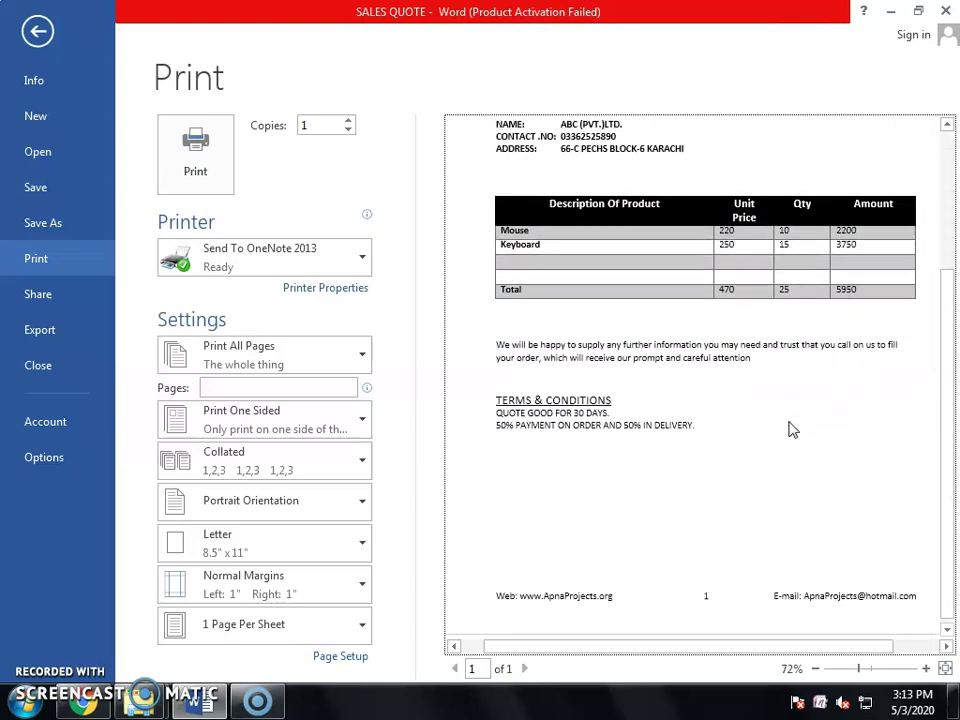
key("Escape")
scroll(658, 450, "up", 1)
- Review the quote's header, table and footer, then reopen the Print preview with Ctrl+P
scroll(648, 457, "up", 4)
scroll(648, 457, "up", 2)
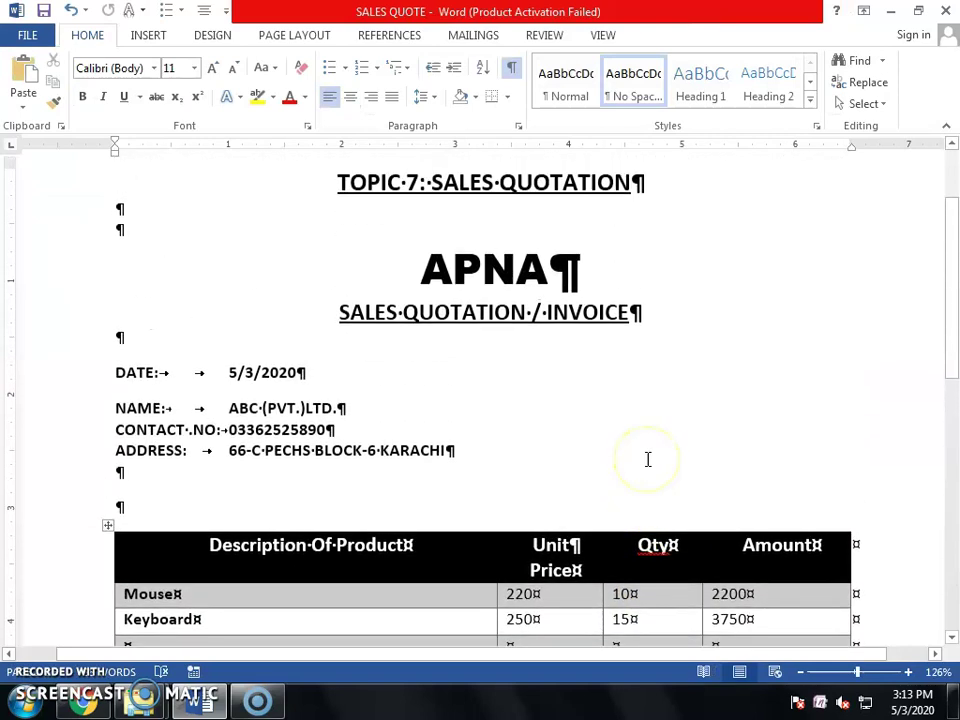
scroll(648, 459, "up", 1)
scroll(648, 459, "up", 1)
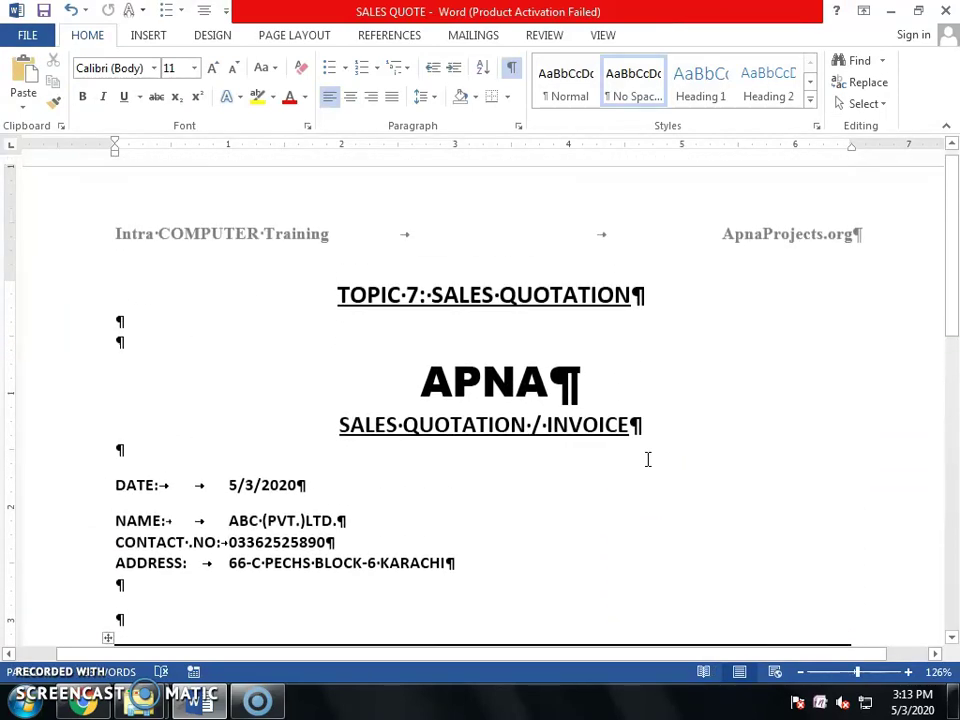
scroll(648, 459, "down", 2)
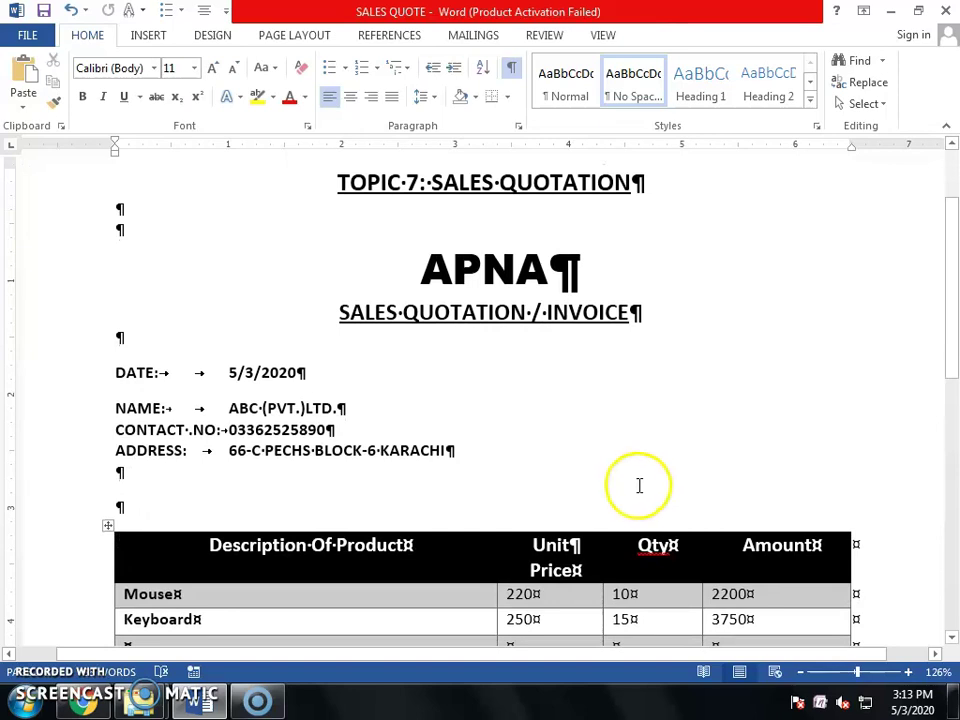
scroll(639, 485, "down", 2)
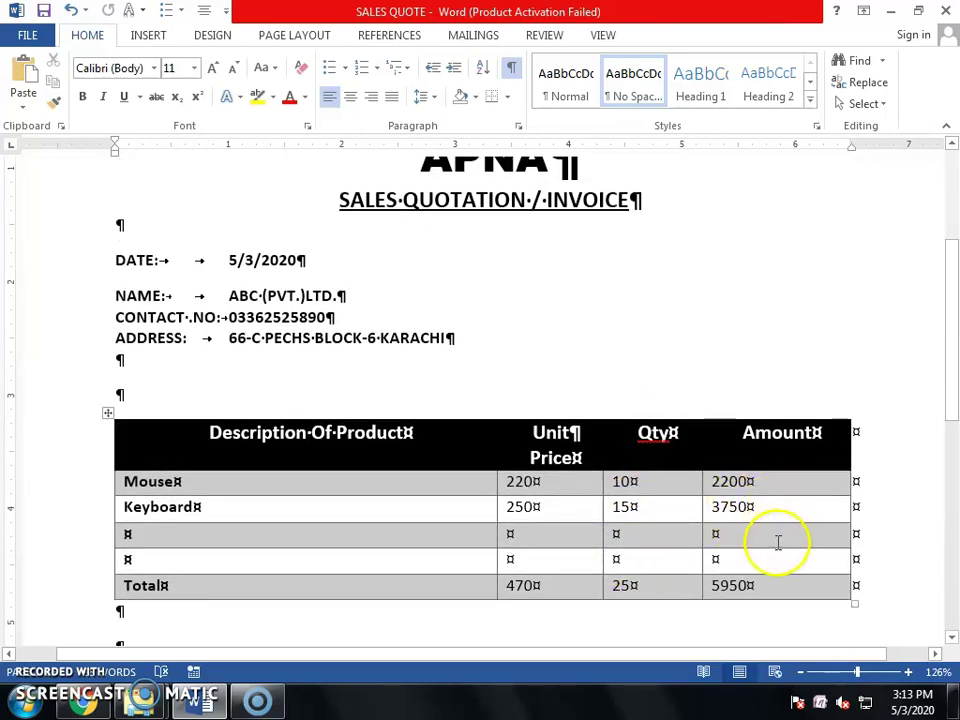
scroll(780, 600, "down", 2)
scroll(782, 600, "down", 2)
scroll(779, 594, "up", 3)
scroll(776, 587, "up", 5)
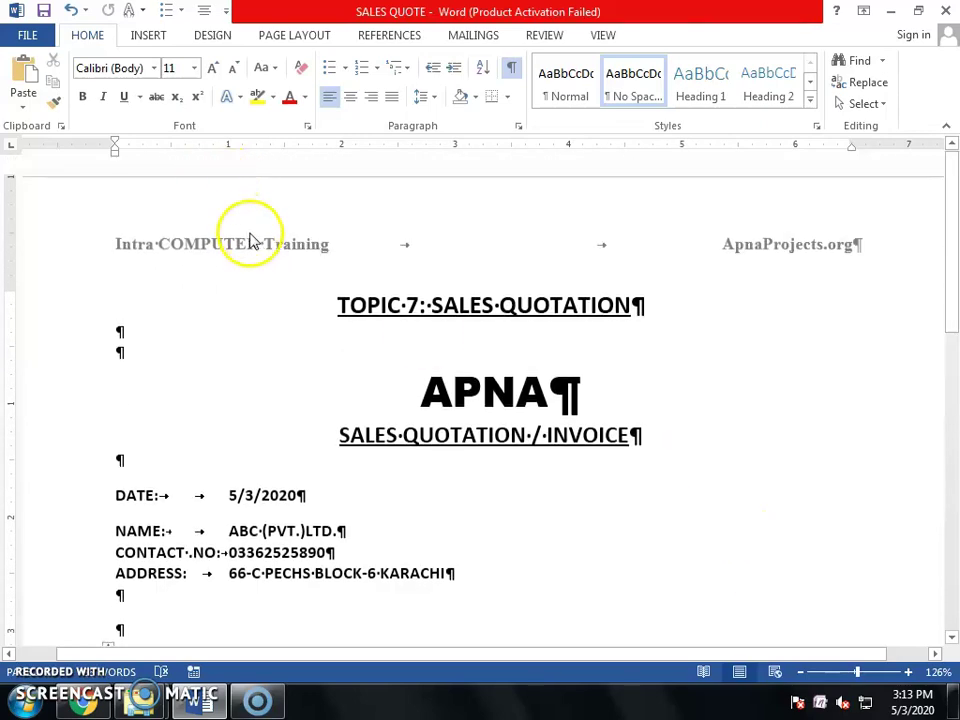
scroll(251, 236, "down", 1)
scroll(300, 400, "down", 2)
scroll(354, 459, "down", 5)
scroll(353, 459, "down", 3)
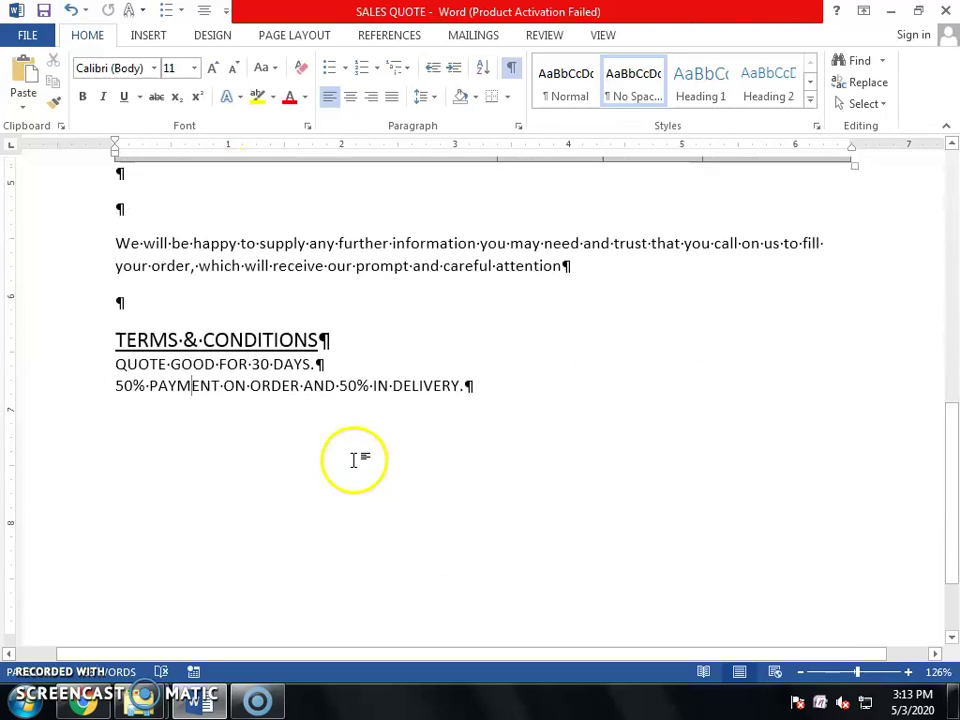
scroll(358, 500, "down", 2)
scroll(366, 525, "up", 3)
scroll(367, 515, "up", 2)
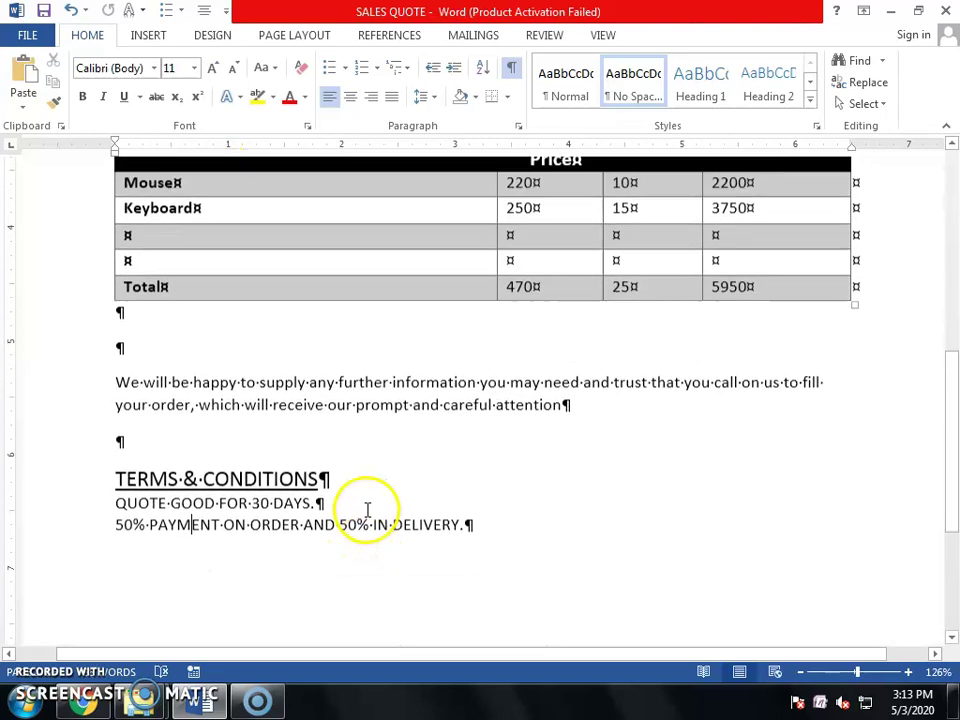
scroll(367, 510, "up", 1)
key("ctrl+p")
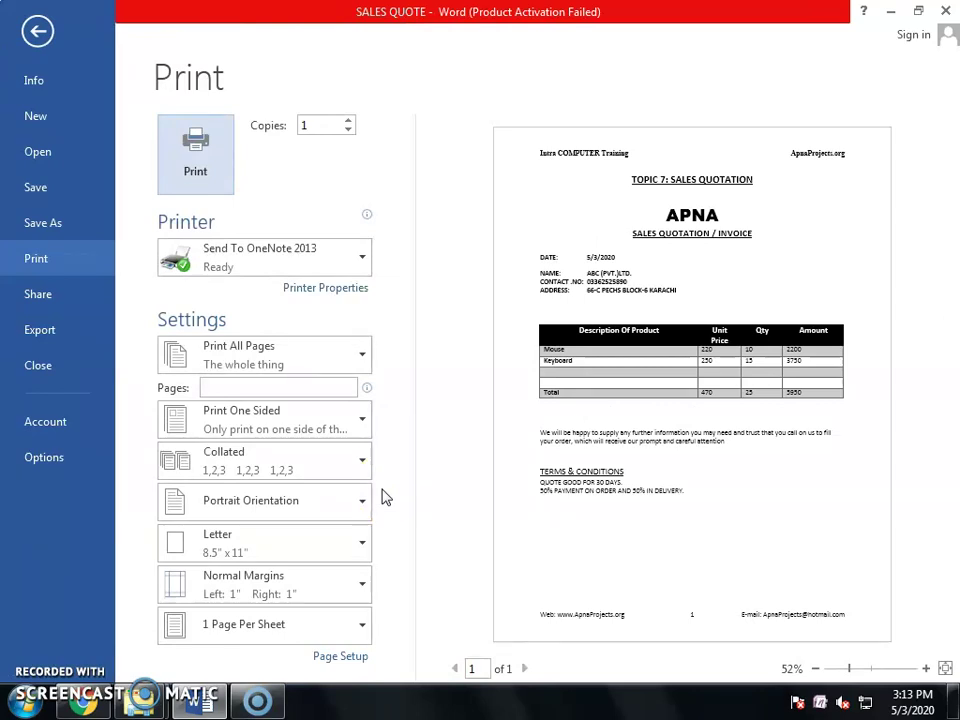
- Look over the Letter-size preview once more, then close the Print screen
scroll(636, 378, "up", 1)
scroll(636, 378, "down", 2)
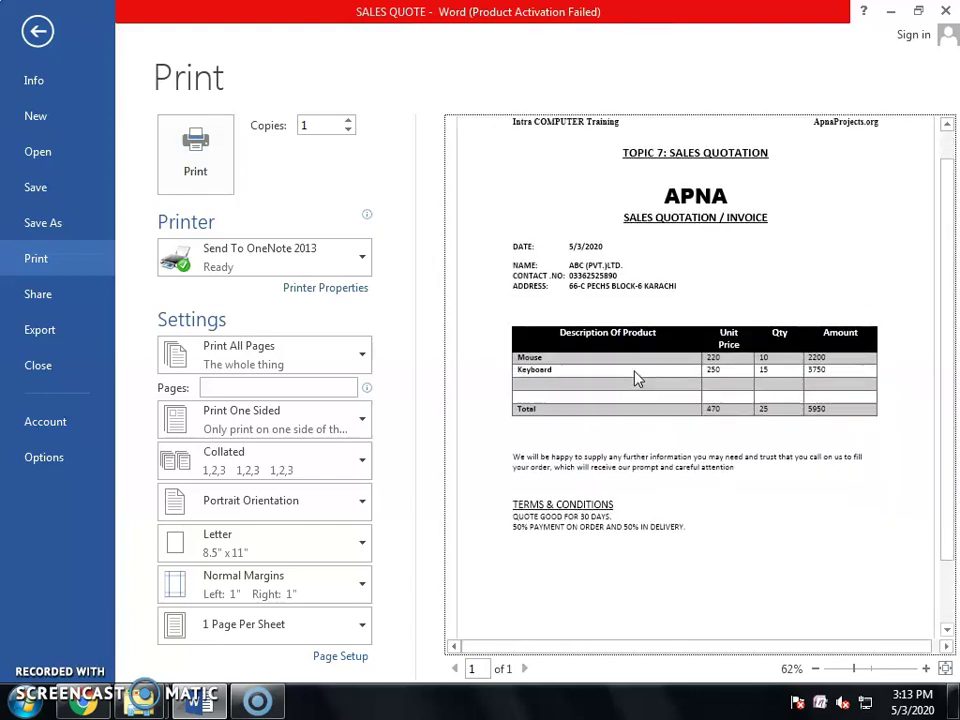
scroll(636, 378, "down", 1)
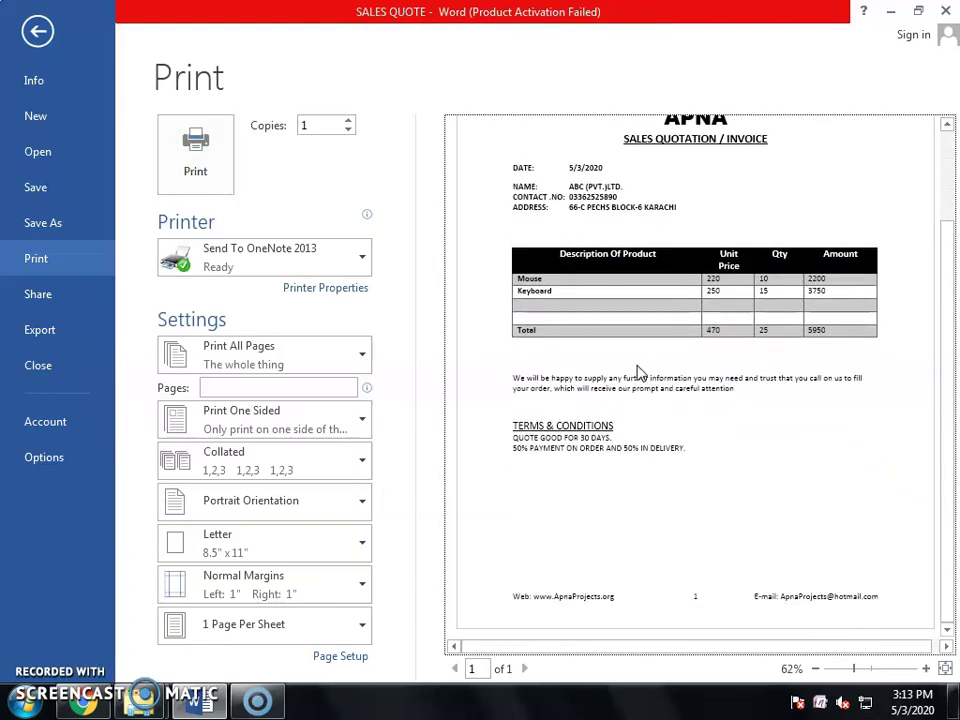
key("Escape")
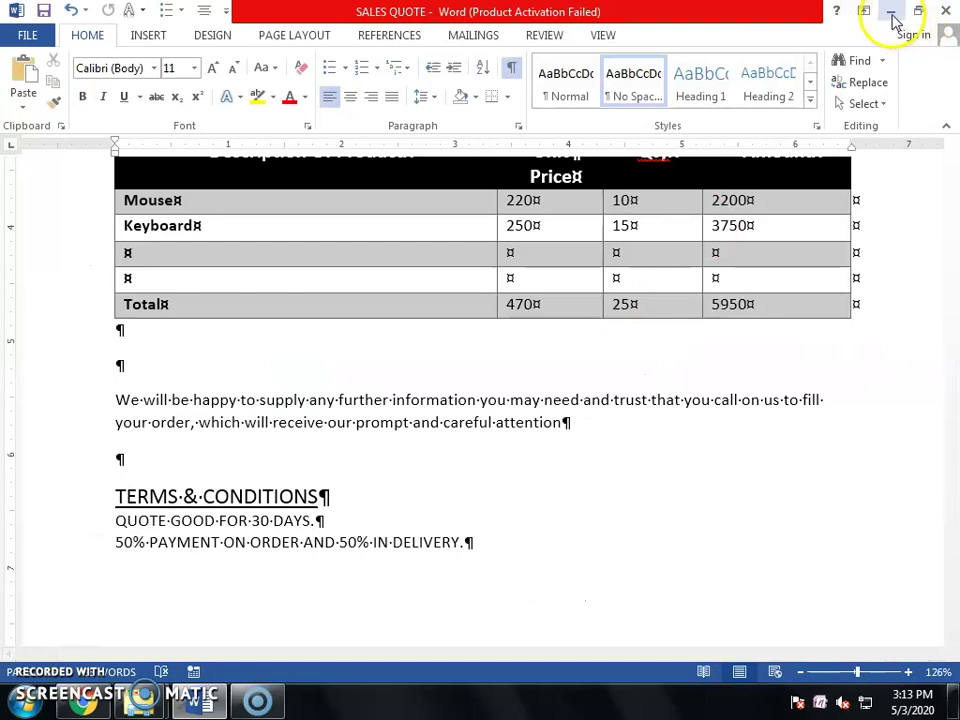
- Minimize Word to the Windows desktop and clear the desktop folder selection
left_click(892, 14)
left_click(908, 128)
left_click(501, 510)
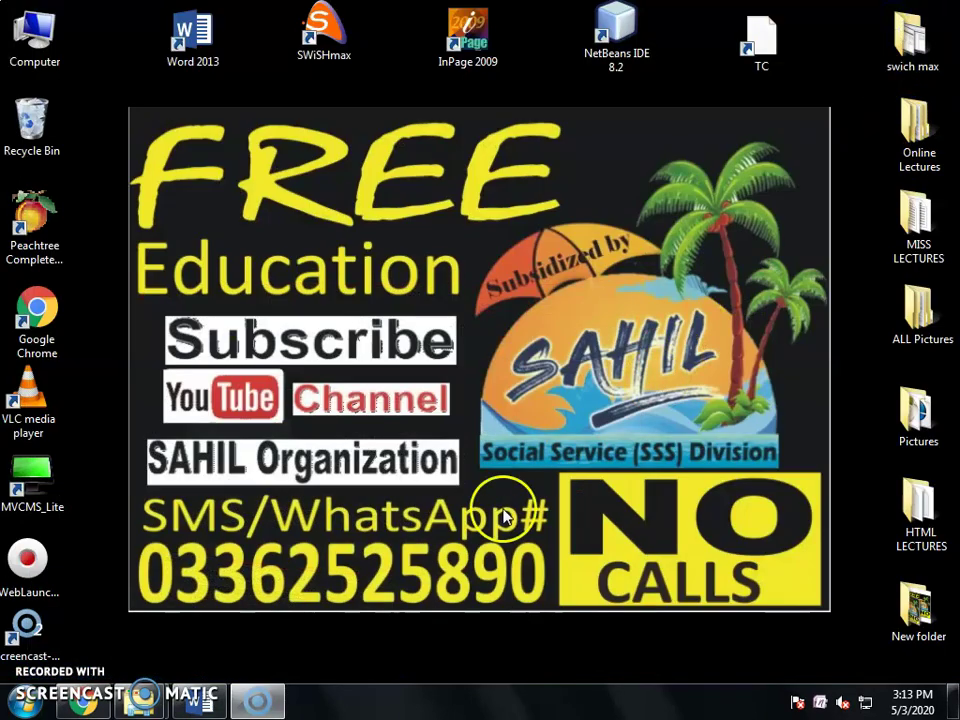